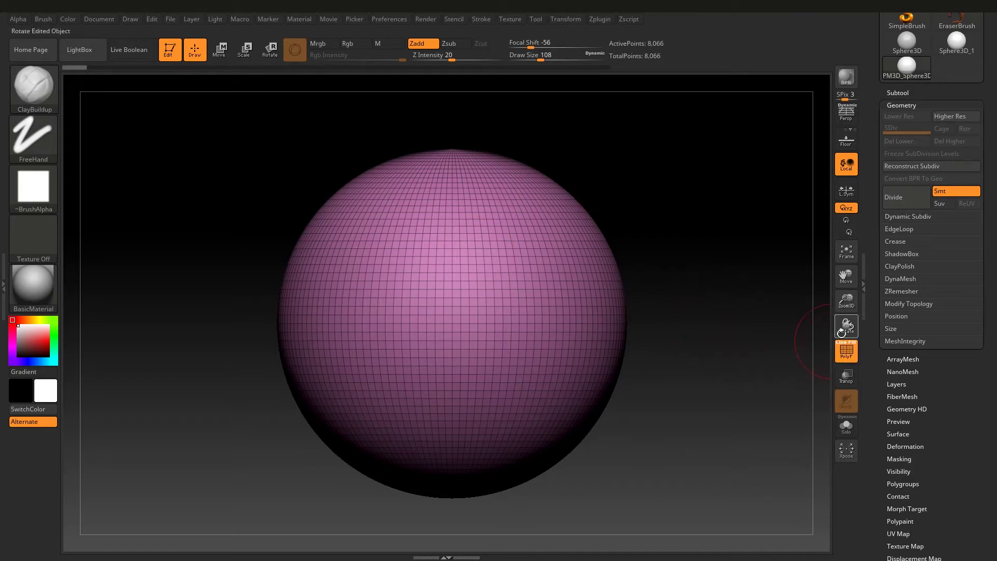
- Bring up the brush settings for the subdivided sphere, with draw size 59
key("space")
- Orbit to the sphere's top pole, enlarge the brush to 124, and hide the wireframe
mouse_move(661, 263)
left_mouse_down()
mouse_move(683, 195)
mouse_move(681, 210)
left_mouse_up()
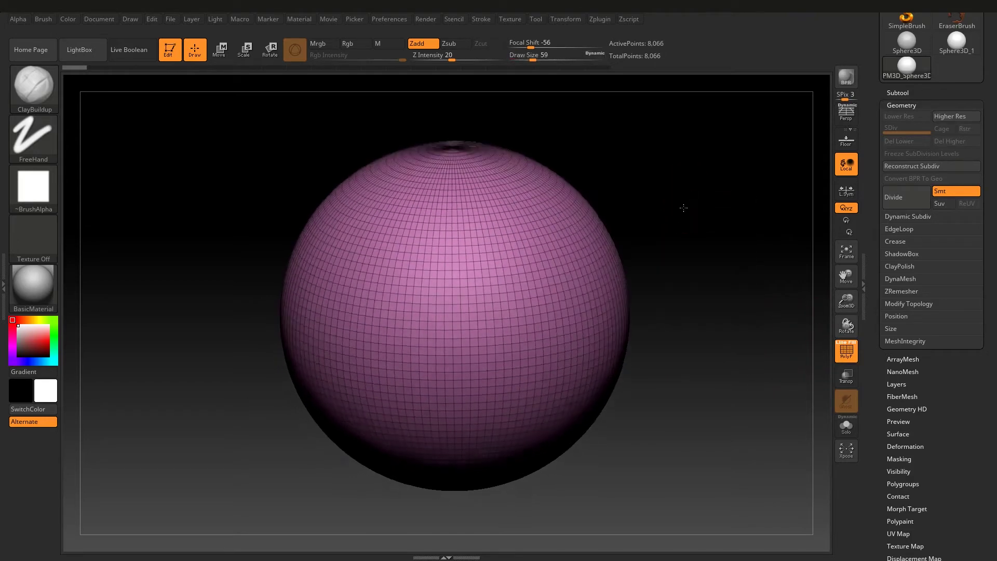
right_click_drag(678, 171, 651, 192, "ctrl")
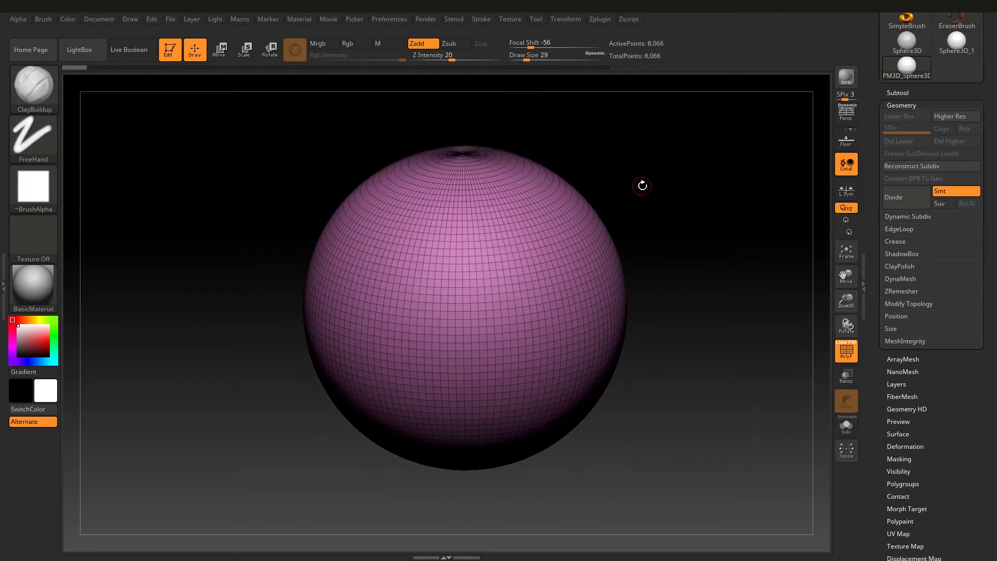
key("s")
left_click_drag(629, 194, 638, 193)
right_click_drag(555, 210, 551, 207)
key("s")
left_click_drag(561, 210, 570, 209)
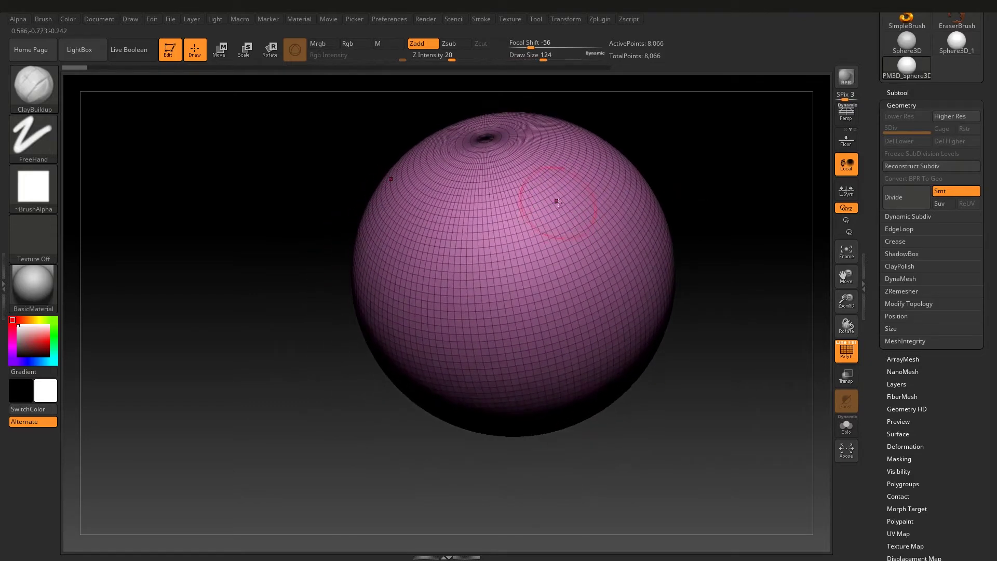
key("shift+f")
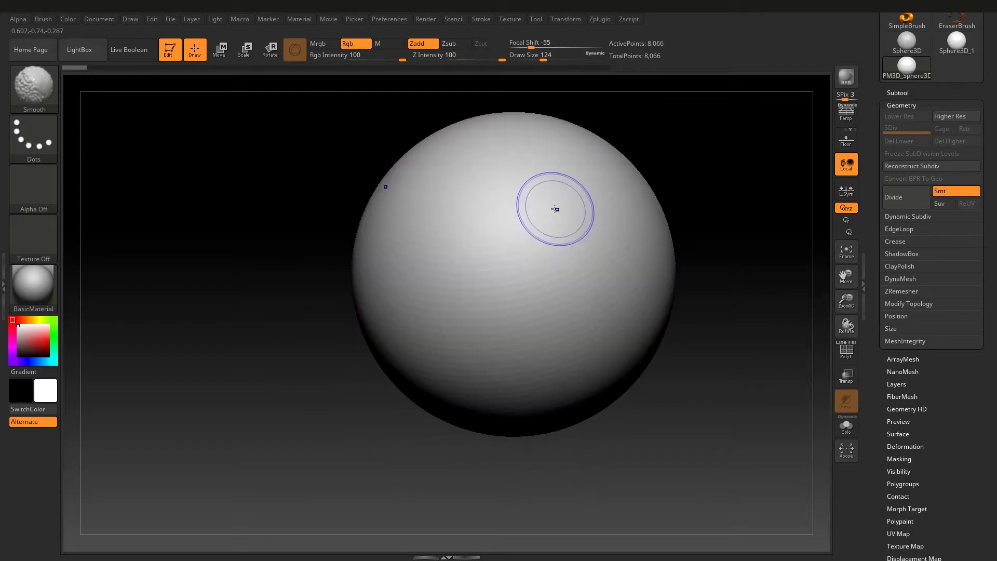
- Build a mirrored pair of clay blobs on top, pull them into horns, and show PolyF
left_click_drag(554, 180, 580, 163)
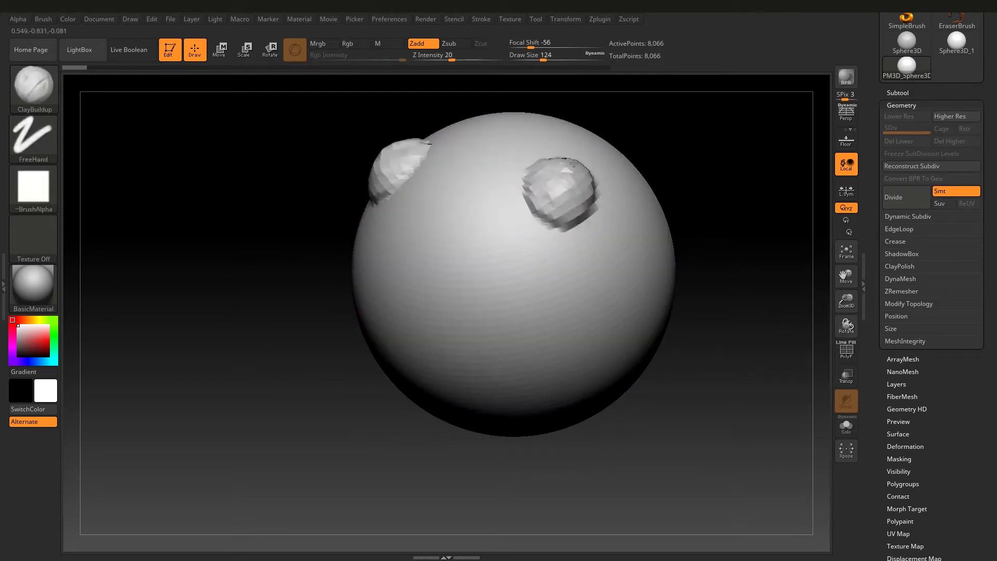
right_click_drag(580, 162, 569, 166)
left_click_drag(569, 166, 585, 151)
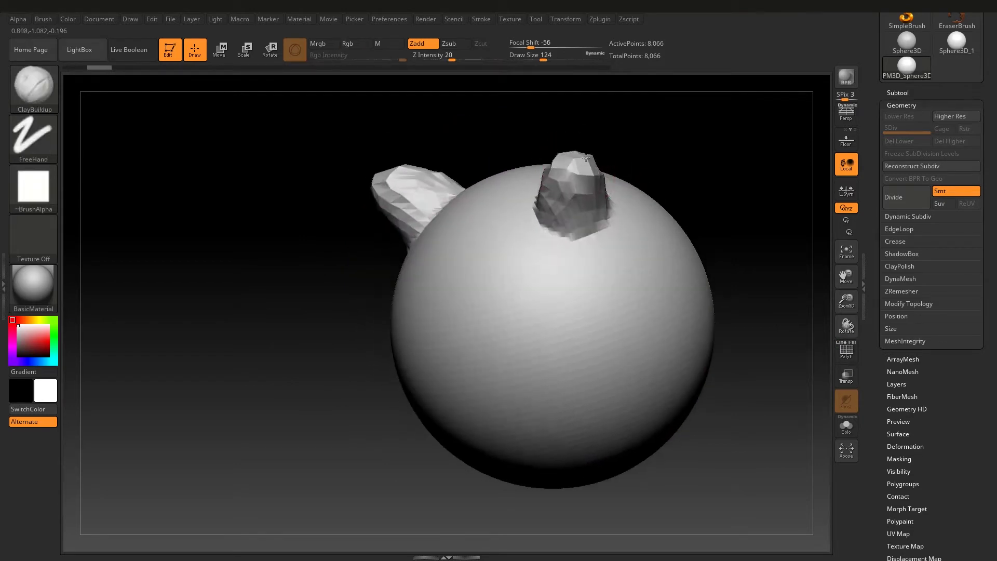
mouse_move(585, 152)
right_mouse_down("shift")
mouse_move(572, 156)
mouse_move(574, 196)
mouse_move(623, 172)
mouse_move(712, 201)
right_mouse_up("shift")
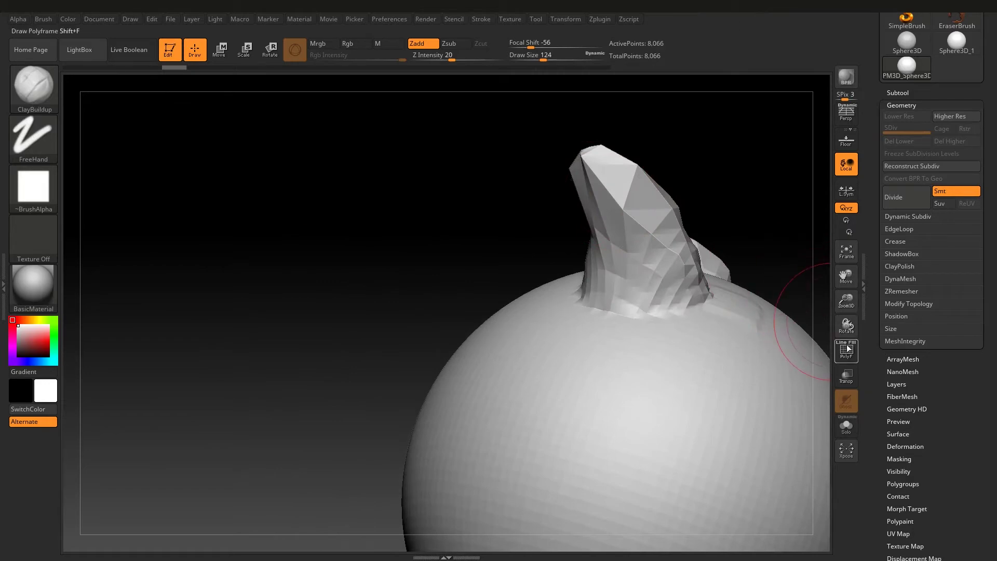
left_click(836, 352)
mouse_move(601, 223)
right_mouse_down()
mouse_move(583, 247)
mouse_move(599, 199)
mouse_move(629, 183)
mouse_move(602, 207)
mouse_move(598, 166)
mouse_move(718, 190)
mouse_move(679, 216)
mouse_move(730, 201)
mouse_move(768, 160)
right_mouse_up()
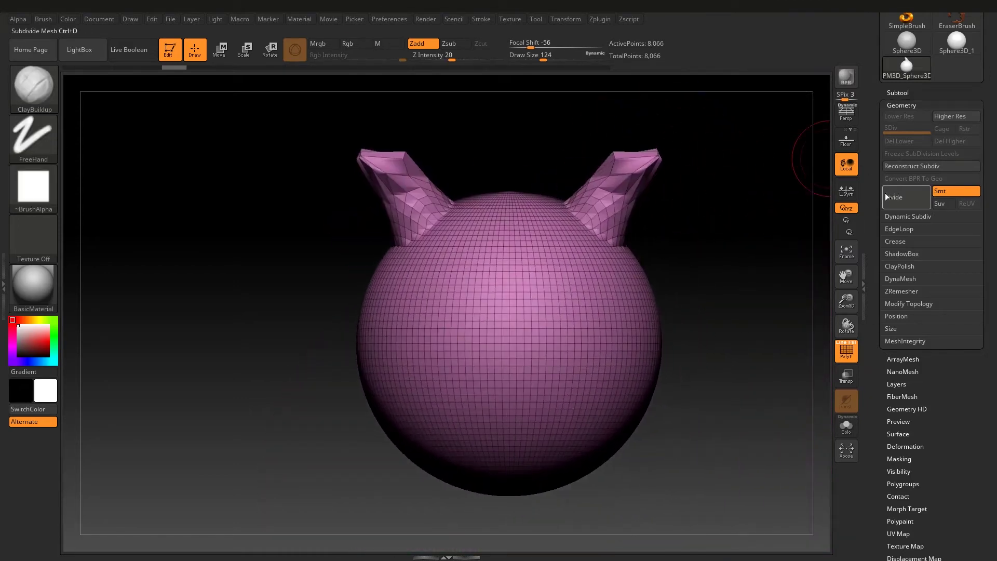
key("ctrl")
- Subdivide the mesh two levels, hide the wireframe, and set brush size to 59
key("ctrl+d")
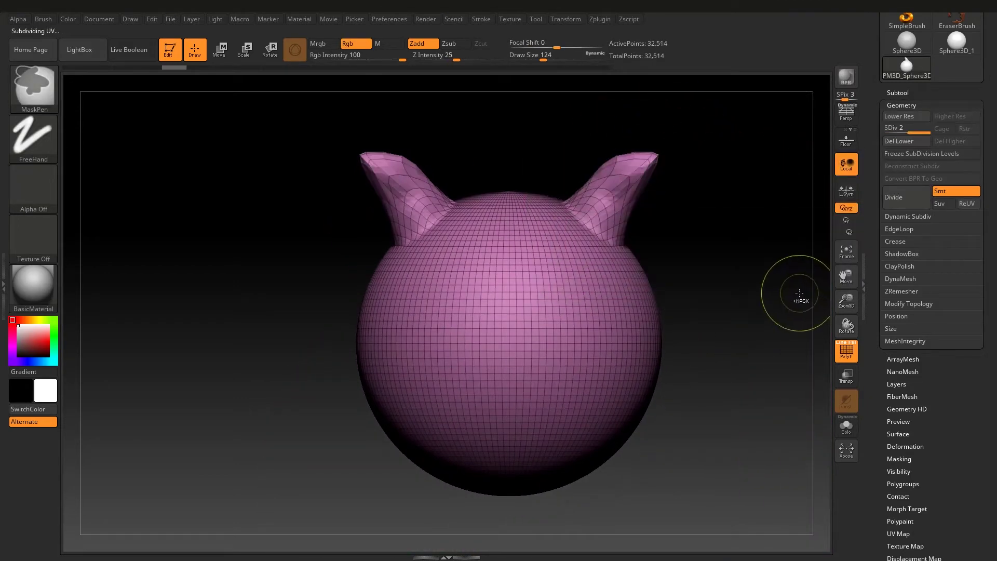
key("shift")
key("shift+f")
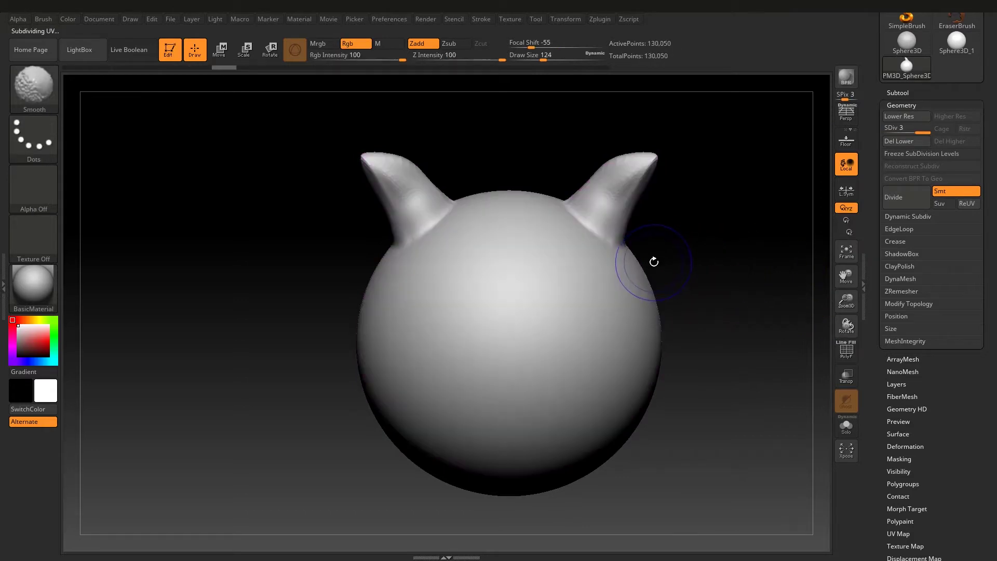
key("space")
key("s")
left_click_drag(639, 242, 548, 377)
key("bracketright")
left_click_drag(620, 295, 569, 400)
- Sculpt three clay ridges below the horn and build up clay on the horns
mouse_move(647, 307)
left_mouse_down()
mouse_move(592, 410)
mouse_move(613, 436)
mouse_move(535, 359)
mouse_move(582, 284)
left_mouse_up()
mouse_move(552, 301)
right_mouse_down()
mouse_move(568, 185)
mouse_move(584, 222)
mouse_move(545, 185)
right_mouse_up()
mouse_move(545, 185)
left_mouse_down()
mouse_move(523, 168)
mouse_move(520, 187)
left_mouse_up()
right_click_drag(519, 187, 556, 202)
mouse_move(556, 202)
left_mouse_down()
mouse_move(561, 192)
mouse_move(567, 213)
left_mouse_up()
mouse_move(568, 213)
right_mouse_down()
mouse_move(699, 304)
mouse_move(634, 278)
mouse_move(666, 300)
mouse_move(668, 260)
mouse_move(695, 231)
right_mouse_up()
- Drop to the lowest subdivision level and undo the horn sculpting
key("ctrl")
key("shift+d")
key("shift+d")
key("ctrl+z")
key("ctrl+z")
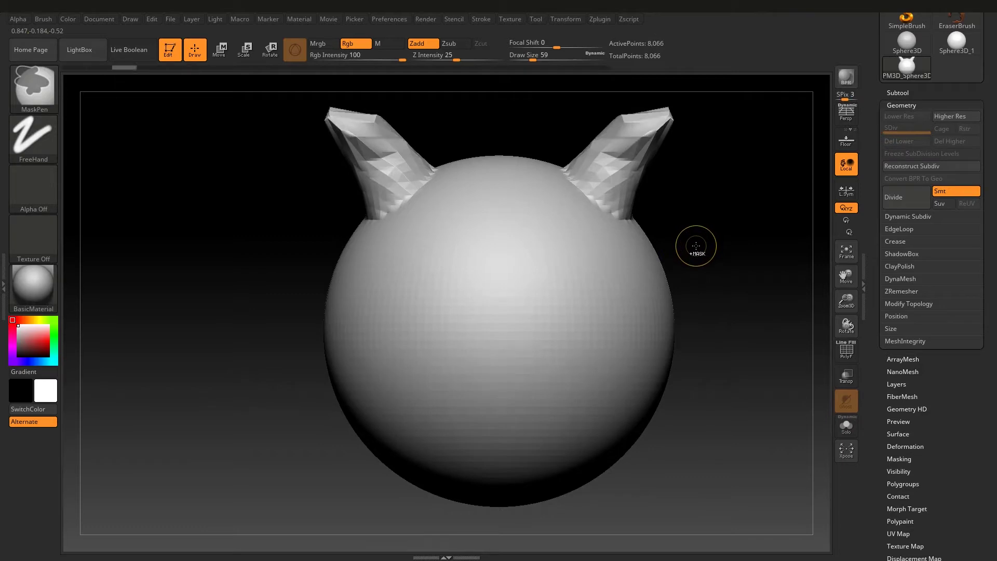
key("ctrl+z")
key("ctrl+z")
key("ctrl+z")
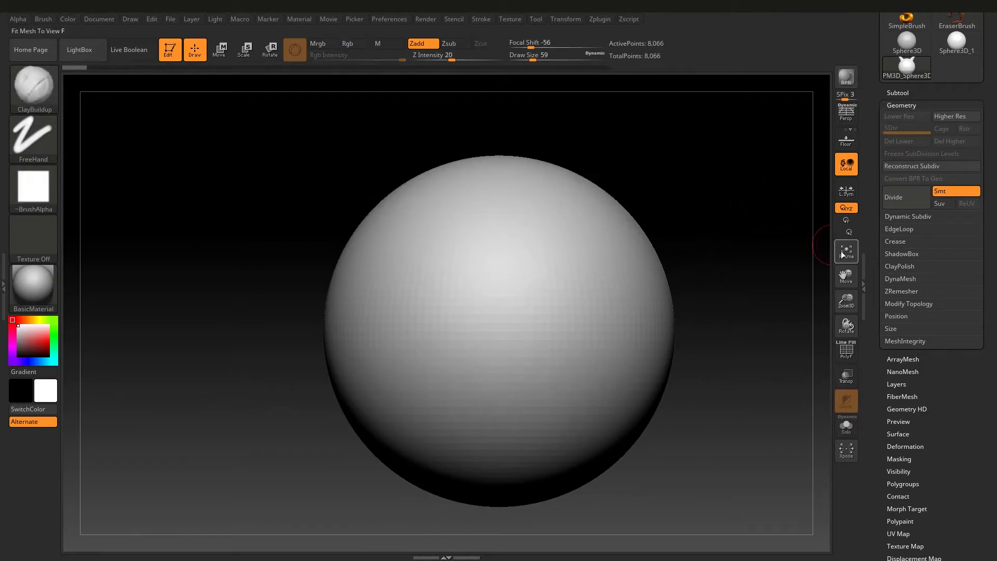
- Expand the DynaMesh options, show the wireframe, and DynaMesh the sphere at resolution 128
right_click_drag(751, 285, 761, 262)
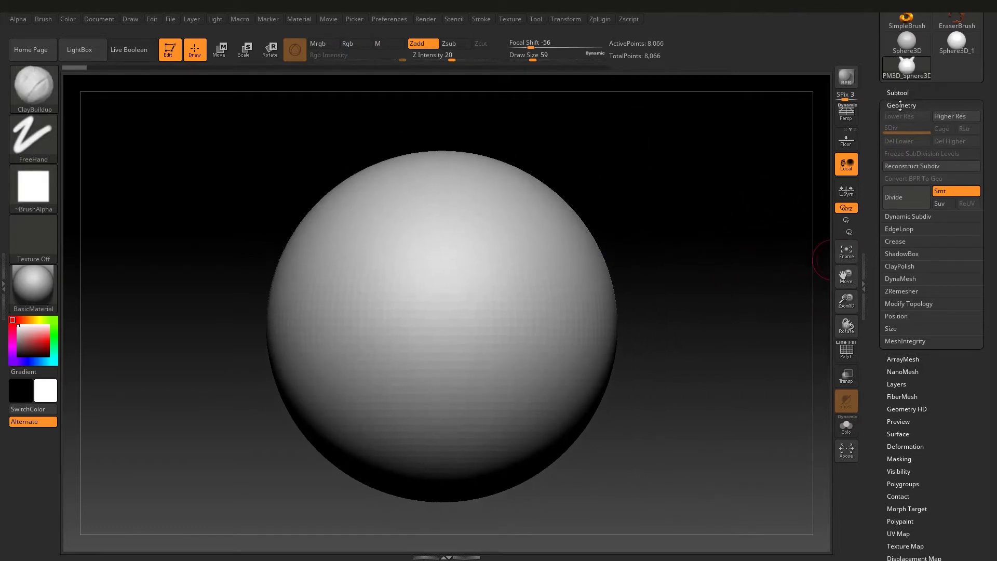
left_click_drag(900, 106, 909, 129)
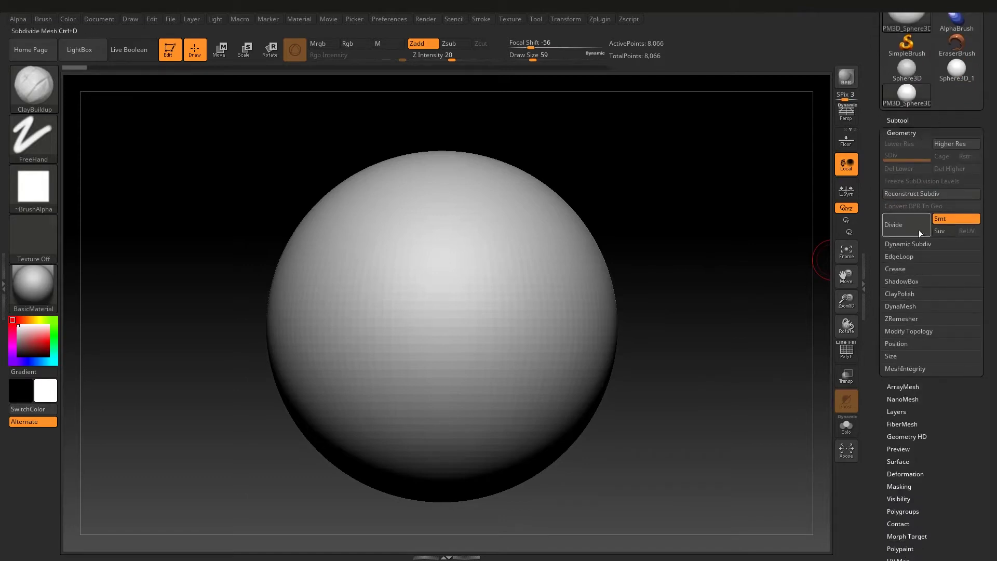
left_click(909, 306)
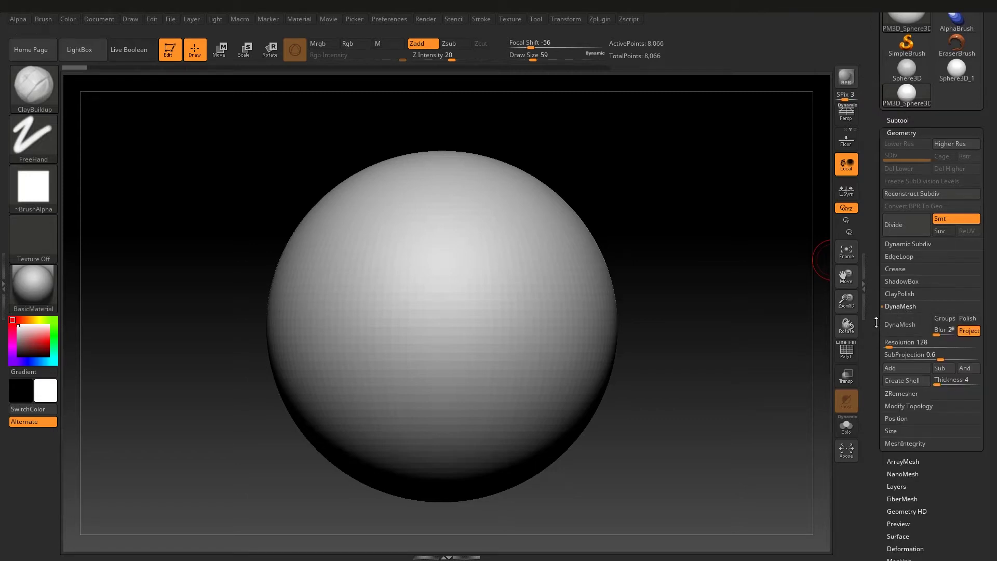
scroll(888, 306, "down", 2)
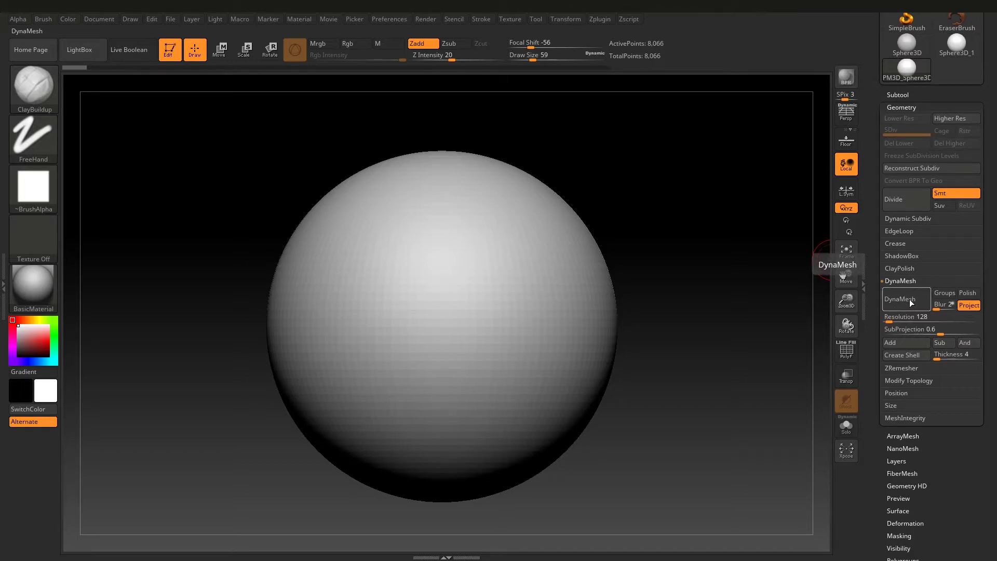
left_click(845, 353)
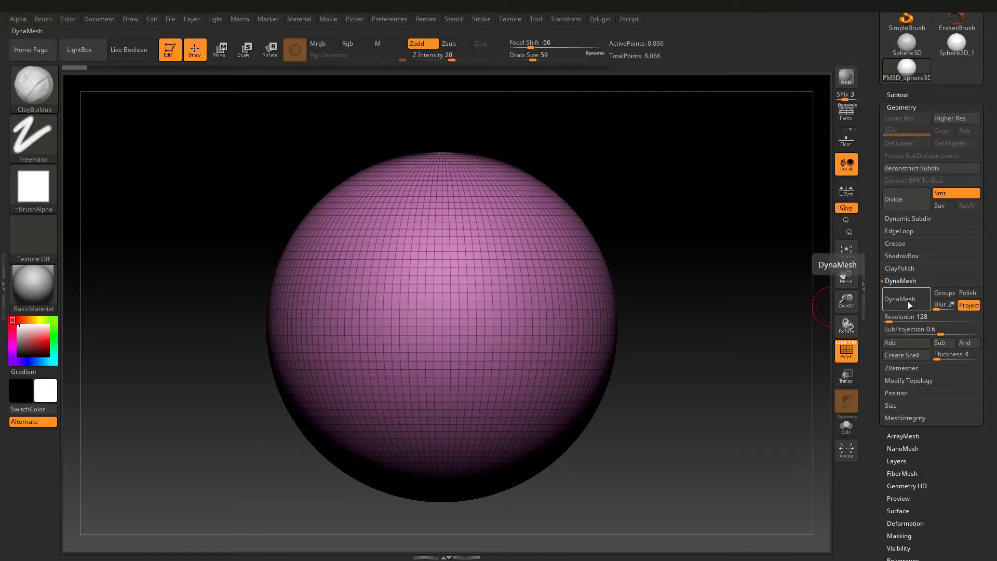
left_click(908, 300)
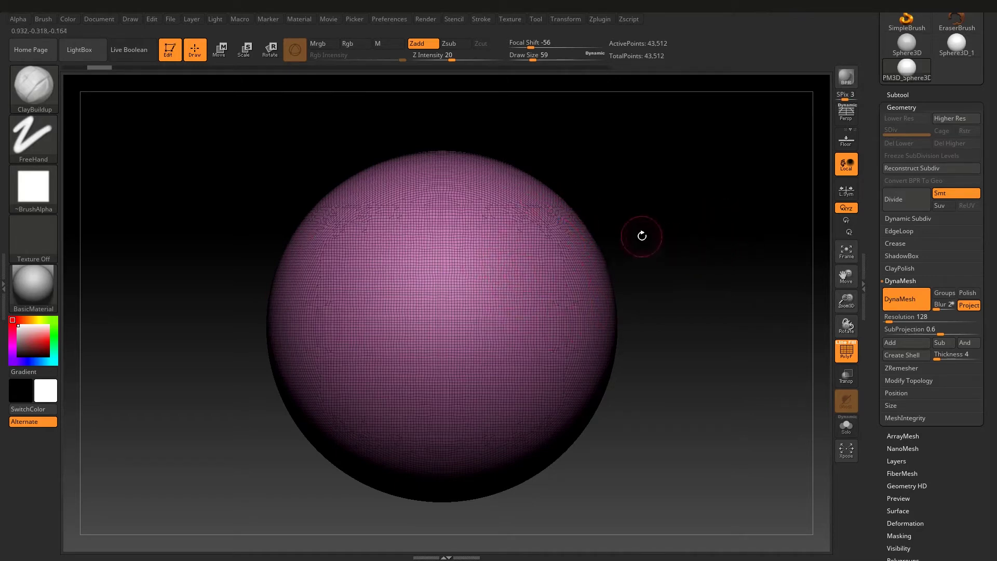
- Undo the DynaMesh remesh and raise the brush size to 120
key("ctrl+z")
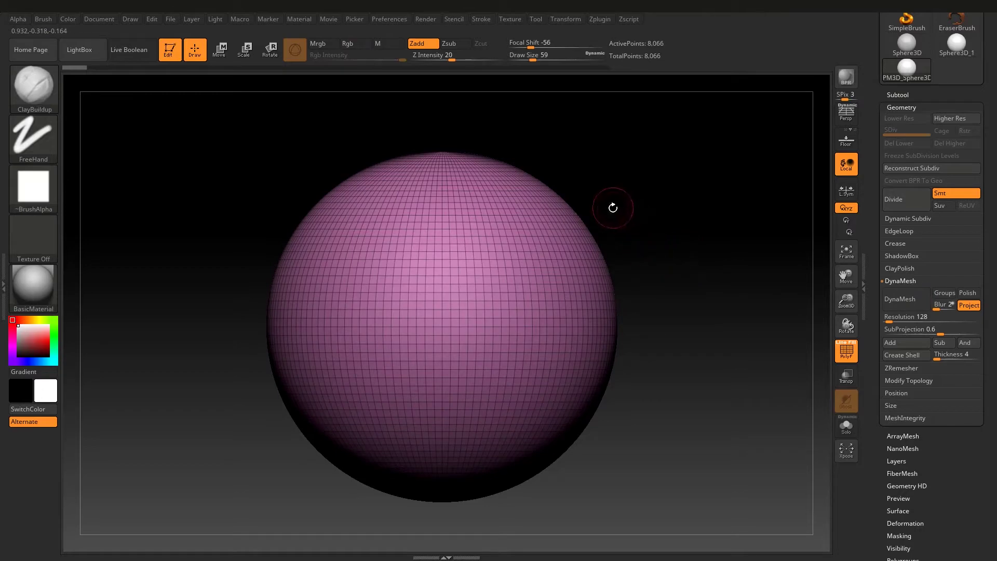
key("s")
left_click_drag(597, 198, 608, 198)
mouse_move(727, 312)
left_mouse_down()
mouse_move(566, 210)
mouse_move(583, 198)
mouse_move(567, 183)
mouse_move(535, 198)
mouse_move(582, 203)
mouse_move(807, 287)
left_mouse_up()
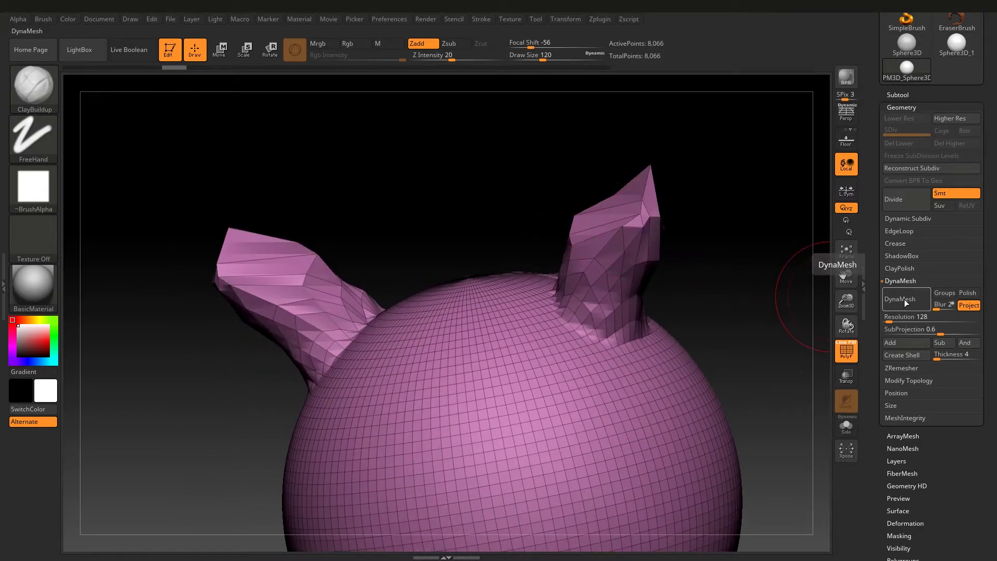
- DynaMesh the horned model, re-DynaMesh to smooth it, inspect the horns, and set brush size 59
left_click(905, 300)
left_click_drag(690, 256, 609, 231)
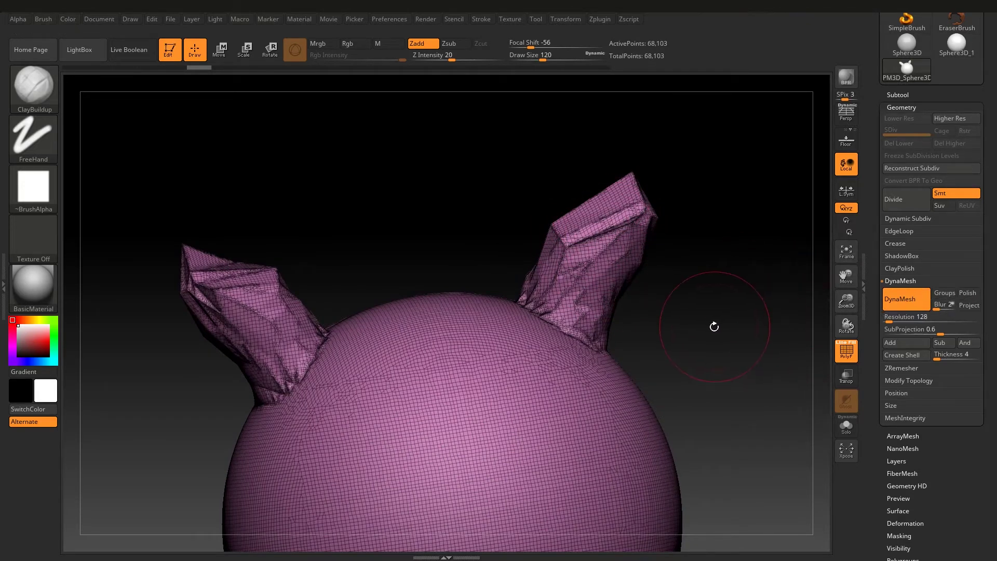
left_click_drag(717, 325, 708, 266)
mouse_move(732, 303)
left_mouse_down("ctrl")
mouse_move(701, 278)
mouse_move(723, 283)
mouse_move(713, 256)
mouse_move(668, 236)
left_mouse_up("ctrl")
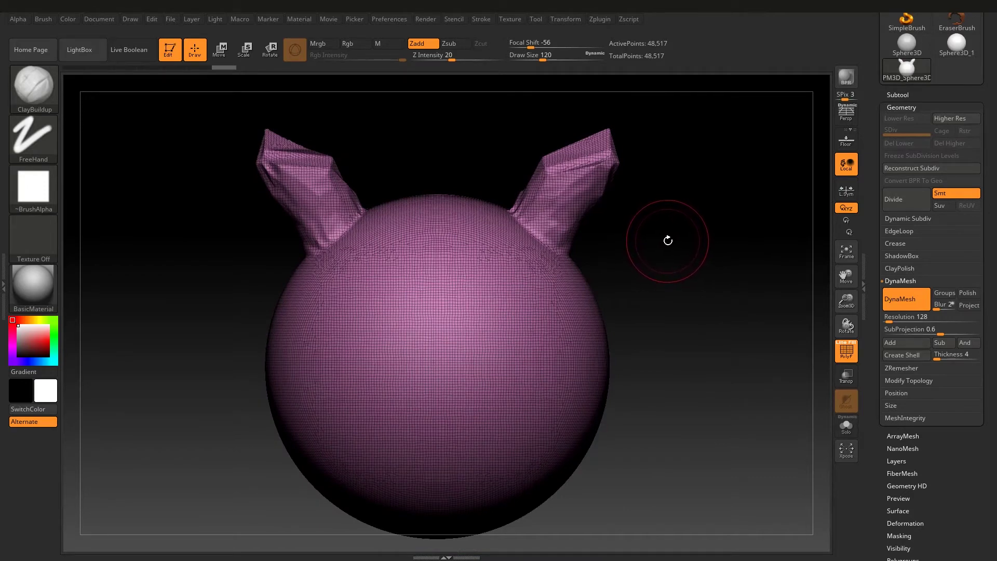
mouse_move(672, 247)
left_mouse_down()
mouse_move(657, 223)
mouse_move(667, 215)
mouse_move(702, 226)
mouse_move(644, 258)
mouse_move(603, 232)
mouse_move(570, 254)
mouse_move(535, 240)
mouse_move(552, 219)
mouse_move(551, 239)
left_mouse_up()
mouse_move(551, 238)
right_mouse_down()
mouse_move(545, 232)
mouse_move(561, 264)
mouse_move(546, 212)
right_mouse_up()
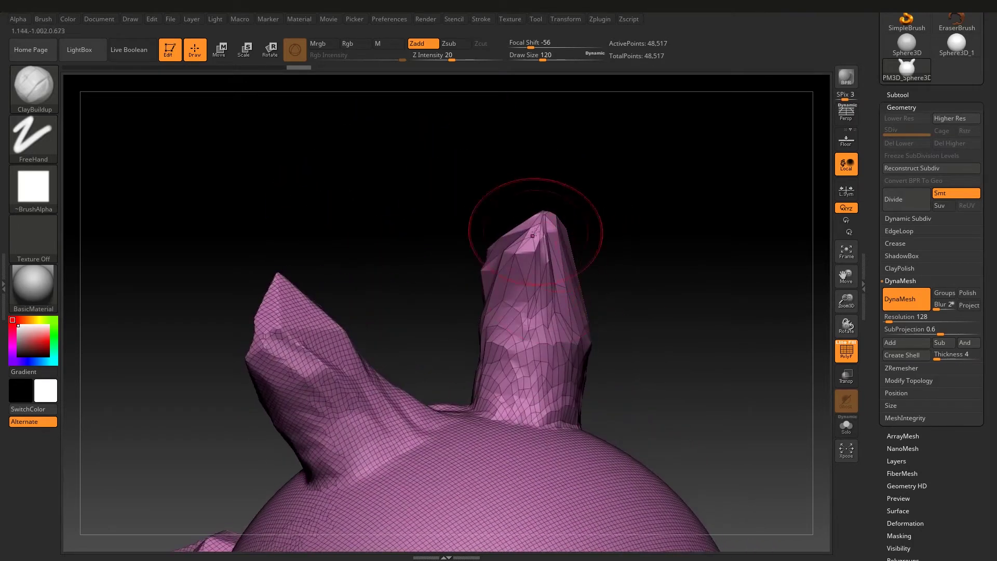
right_click_drag(568, 267, 613, 257)
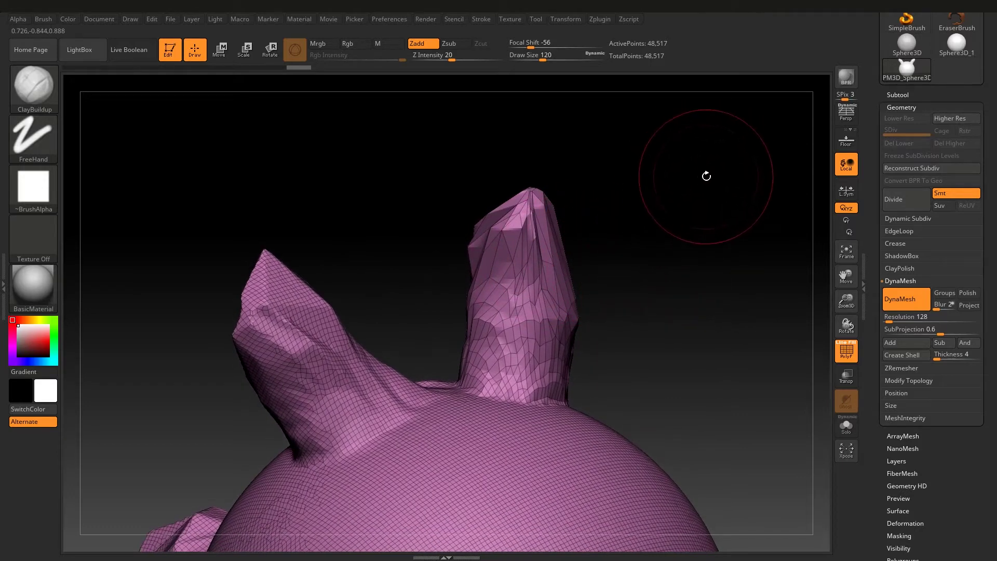
key("s")
left_click_drag(711, 186, 701, 187)
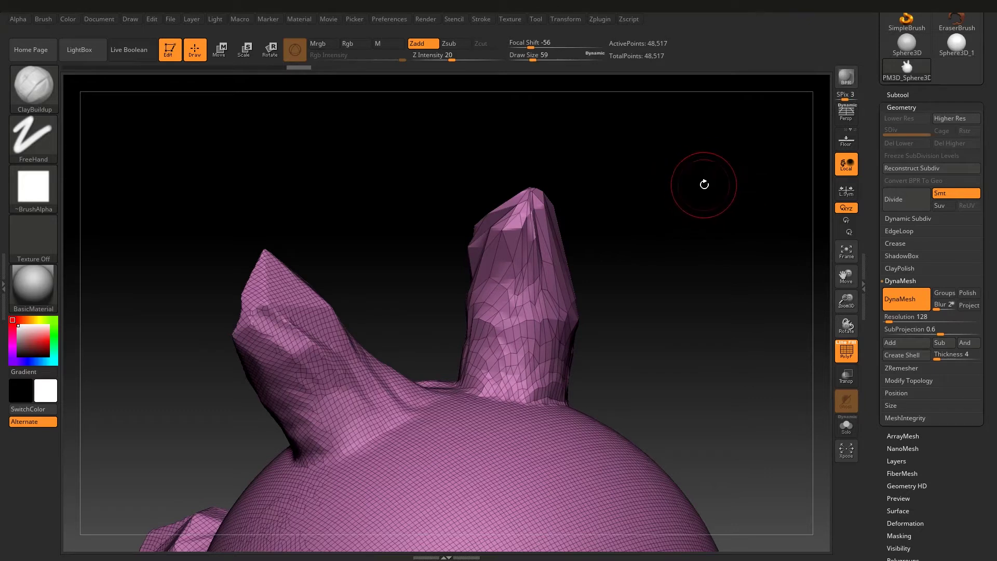
key("ctrl")
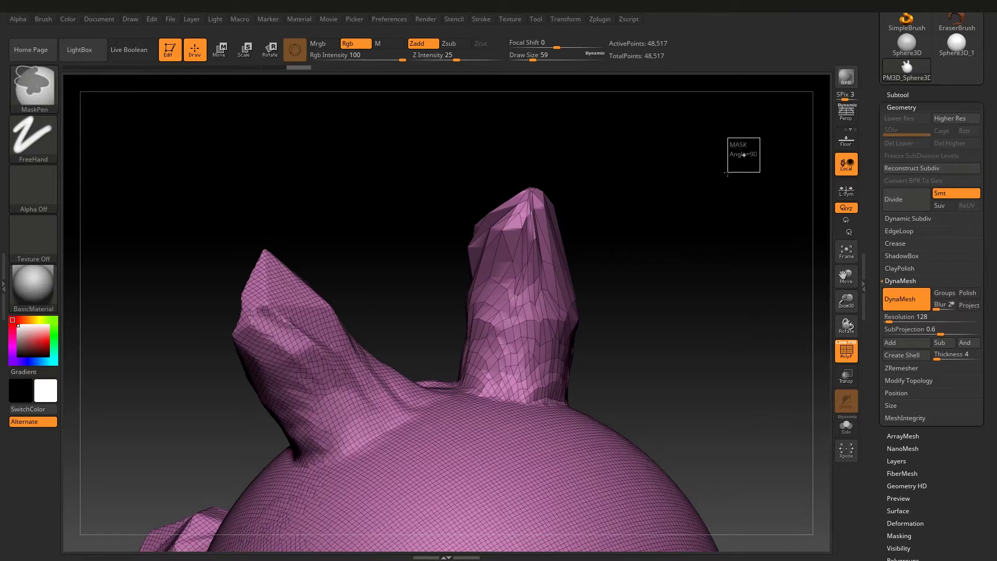
- Re-DynaMesh into a denser 68,103-point mesh, set brush size 128, then undo it
left_click_drag(710, 190, 681, 213, "ctrl")
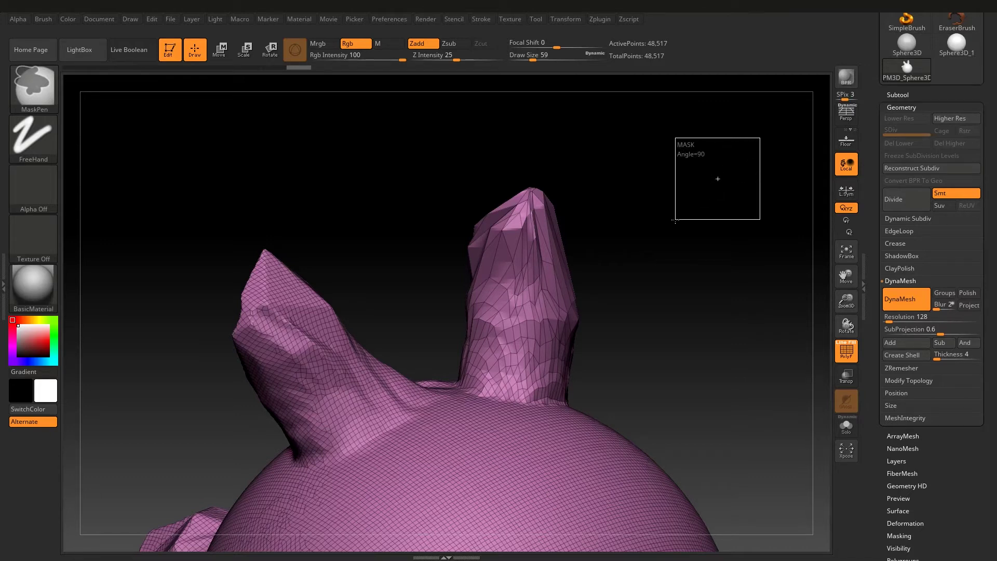
left_click_drag(675, 220, 674, 222, "ctrl")
mouse_move(633, 254)
left_mouse_down()
mouse_move(560, 214)
mouse_move(587, 256)
mouse_move(579, 261)
mouse_move(598, 259)
mouse_move(575, 253)
mouse_move(556, 267)
mouse_move(644, 257)
left_mouse_up()
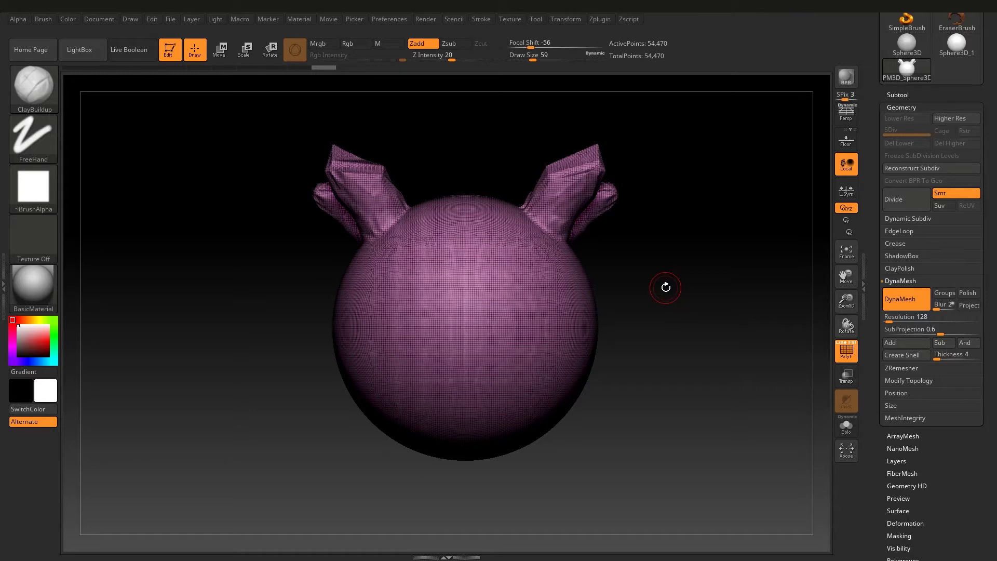
left_click_drag(665, 288, 675, 288)
key("bracketright")
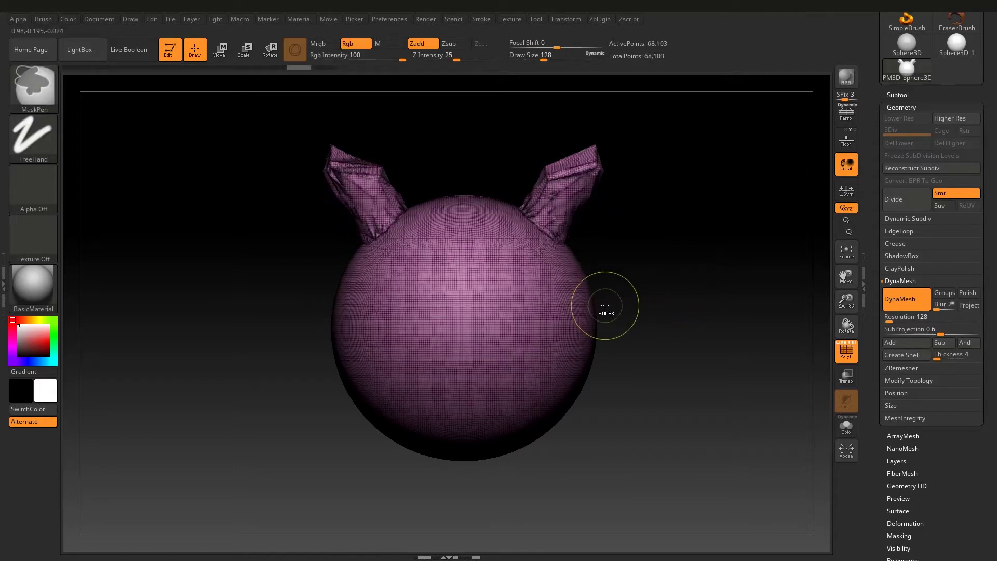
key("ctrl+z")
key("ctrl+z")
key("ctrl+z")
key("ctrl+z")
key("ctrl+z")
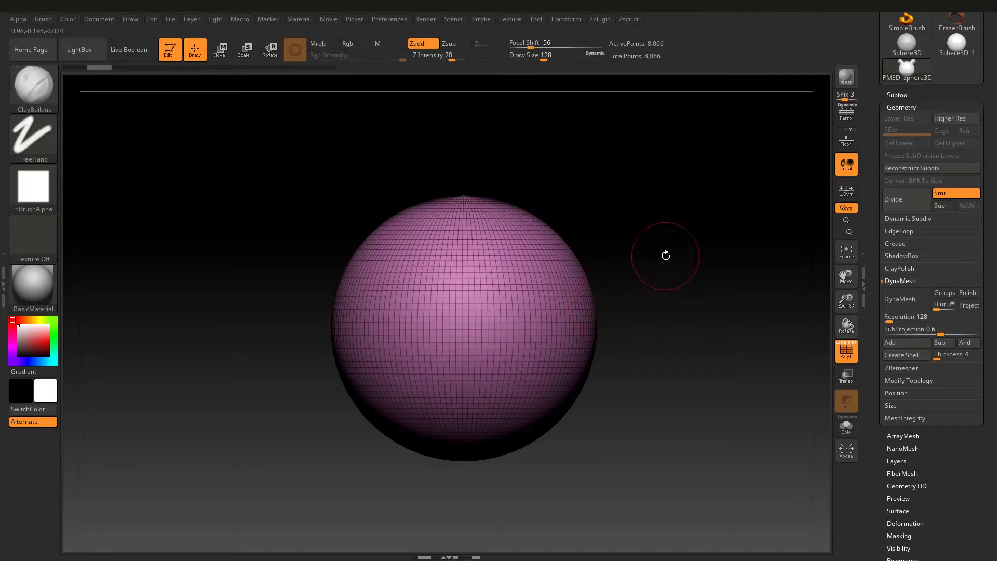
- Hide the wireframe, zoom out, and enlarge the brush to size 372
left_click(850, 357)
right_click(678, 303)
key("s")
left_click_drag(675, 299, 687, 303)
right_click_drag(687, 304, 681, 302, "ctrl")
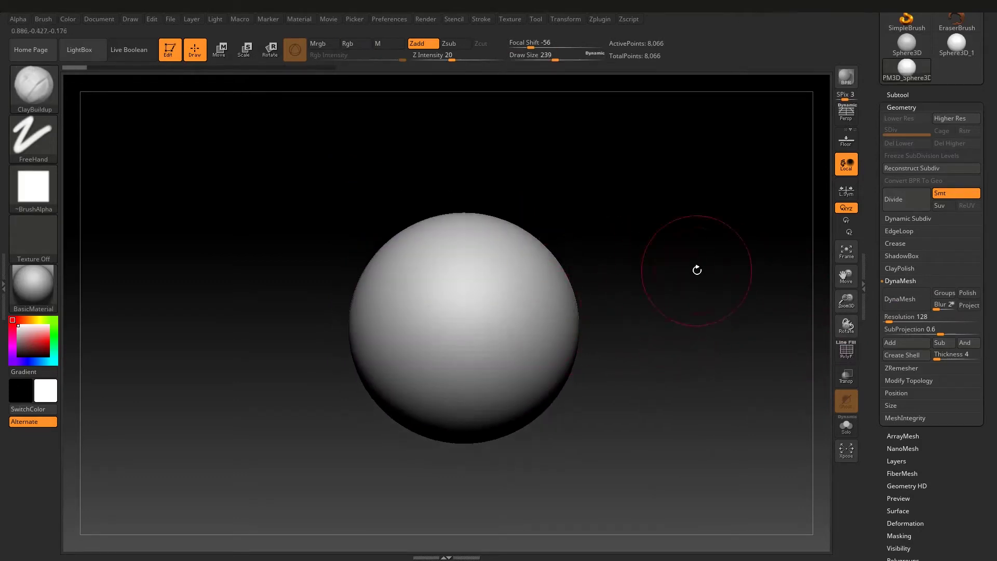
key("s")
left_click_drag(485, 312, 489, 323)
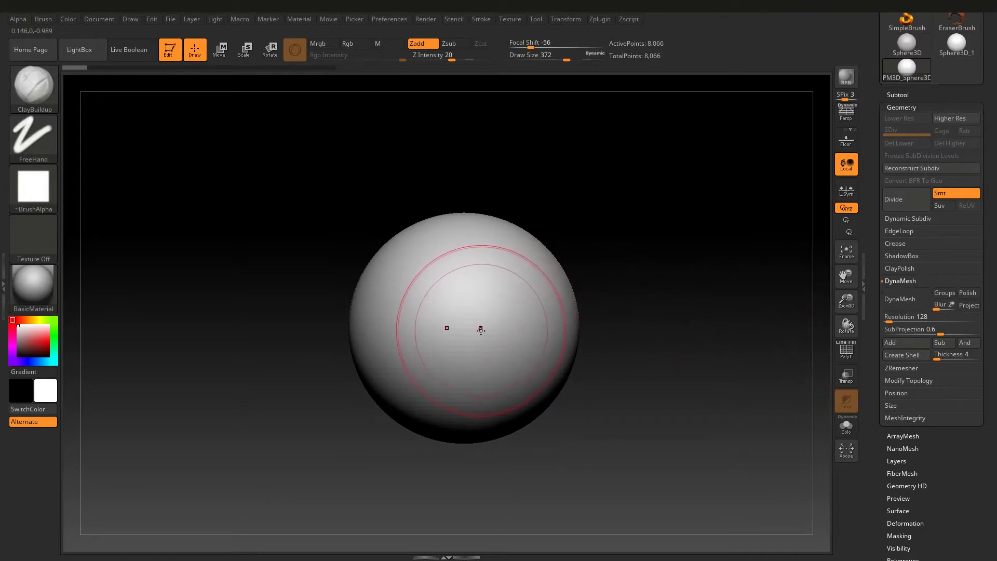
- Filter the brush list to M brushes, picking Move Topological, then reopen the M list
key("b")
key("m")
key("t")
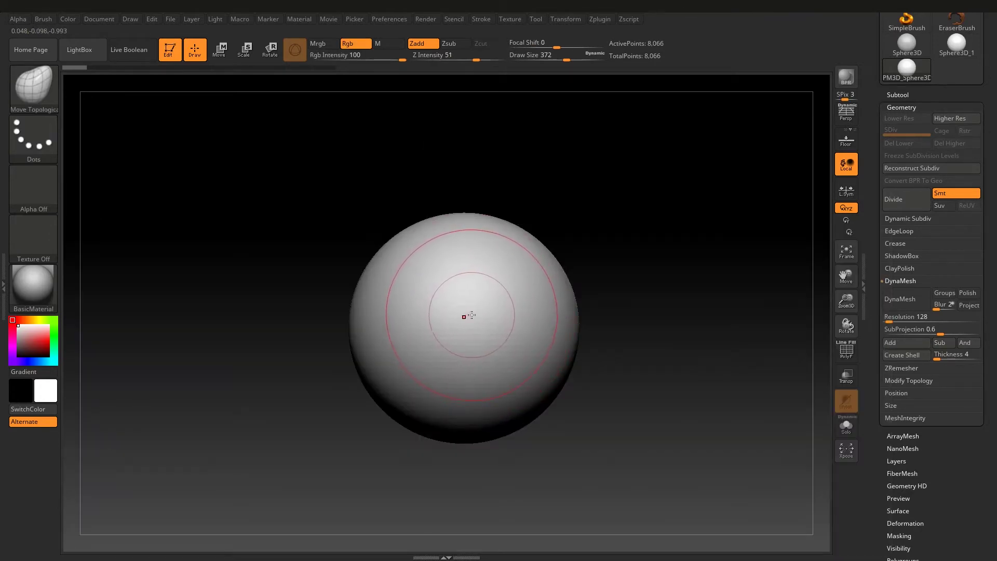
key("b")
key("m")
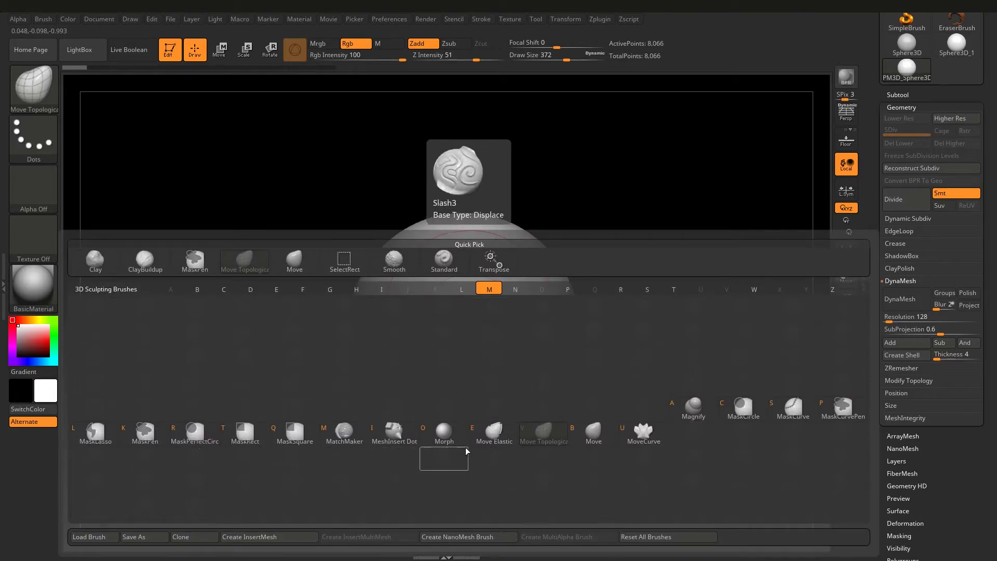
- Pull the sphere with the Move brush, undo, and reshape it into a centred blob
left_click(598, 437)
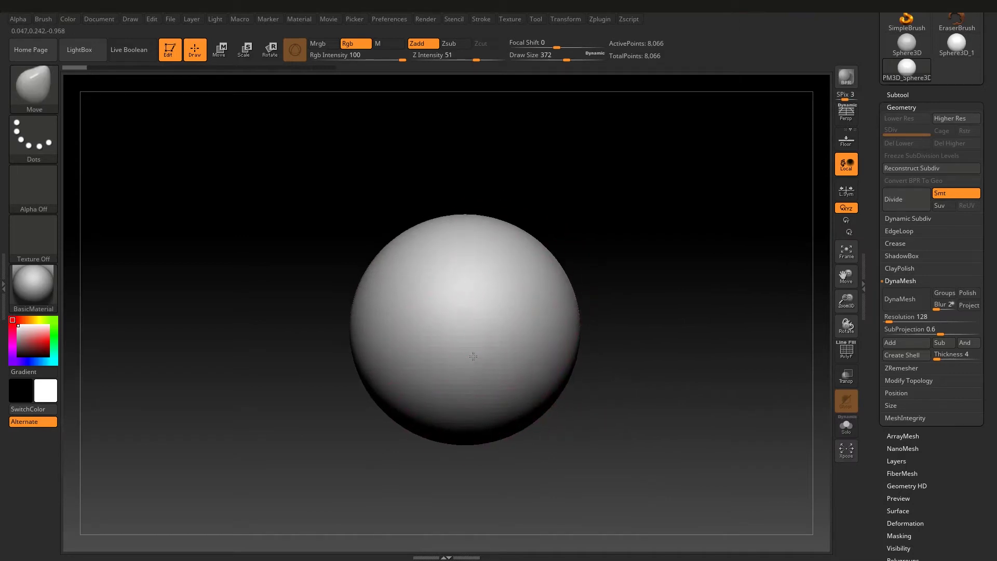
right_click_drag(483, 366, 477, 326, "alt")
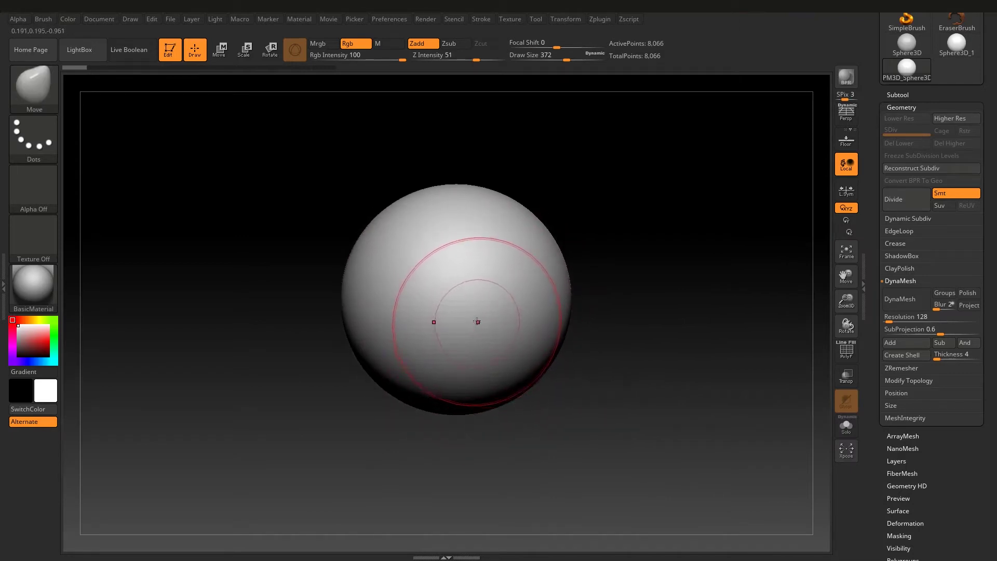
key("s")
mouse_move(469, 323)
left_mouse_down()
mouse_move(440, 390)
mouse_move(463, 456)
mouse_move(446, 364)
left_mouse_up()
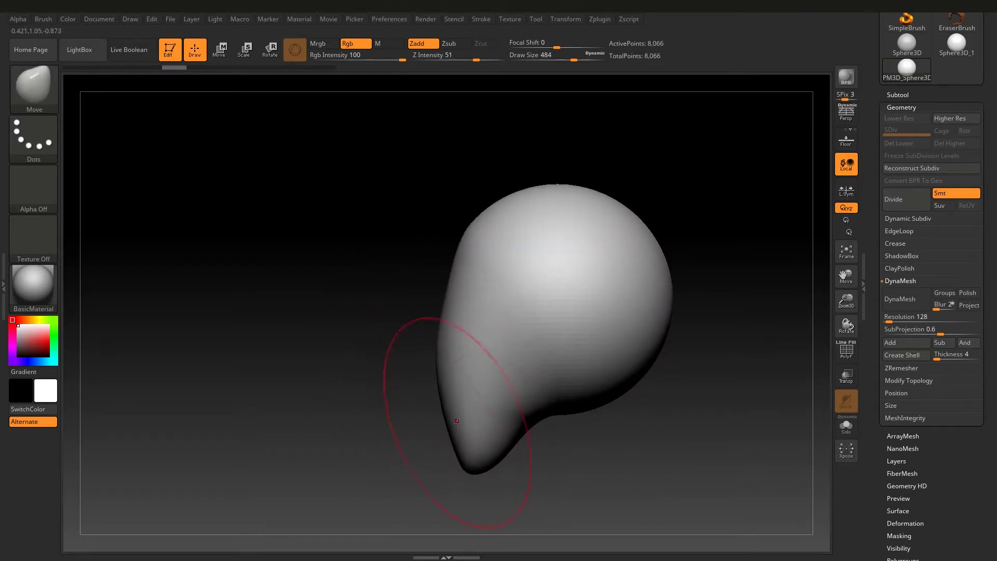
left_click_drag(434, 423, 457, 291)
key("ctrl+z")
mouse_move(557, 328)
left_mouse_down()
mouse_move(532, 355)
mouse_move(556, 368)
mouse_move(559, 382)
left_mouse_up()
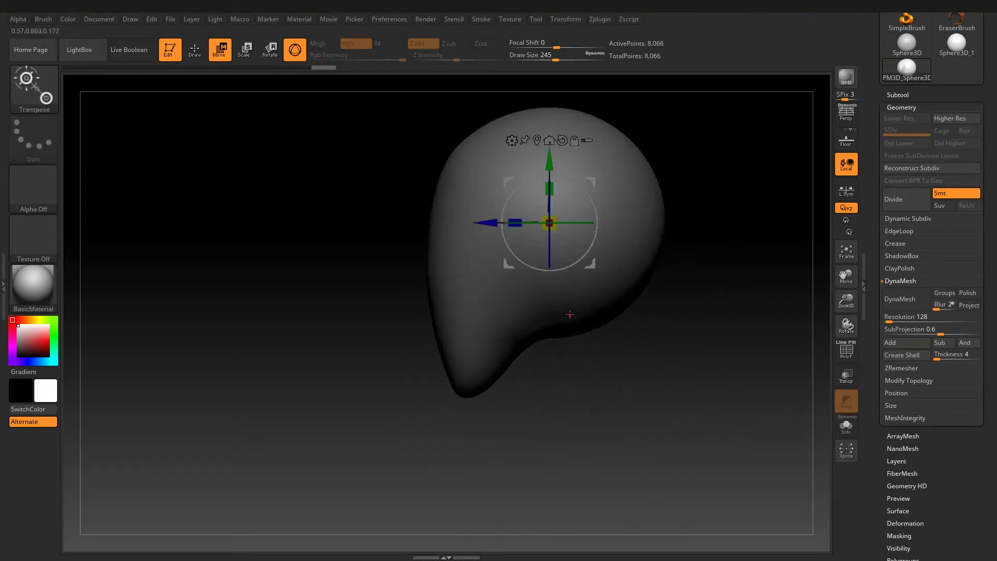
- Extrude the mesh bottom into a long neck column with a transpose line
left_click(295, 49)
left_click_drag(558, 300, 558, 399)
left_click_drag(559, 350, 574, 535, "ctrl")
mouse_move(728, 357)
left_mouse_down("ctrl")
mouse_move(724, 366)
mouse_move(722, 343)
left_mouse_up("ctrl")
- Smooth the folds on the neck with the brush at size 331
key("s")
key("q")
left_click(721, 347)
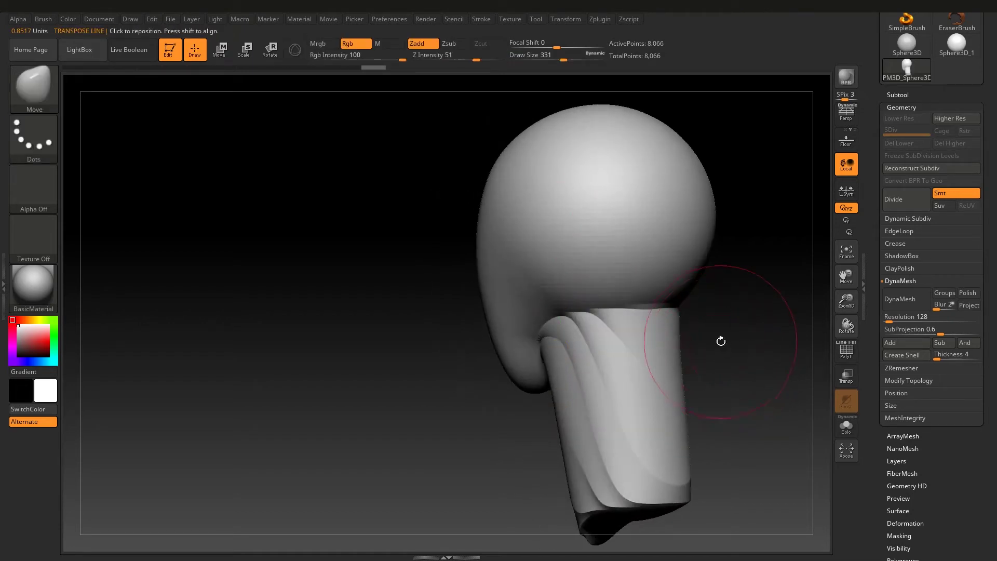
mouse_move(605, 296)
left_mouse_down("shift")
mouse_move(579, 334)
mouse_move(573, 300)
mouse_move(524, 358)
mouse_move(514, 389)
left_mouse_up("shift")
mouse_move(649, 338)
left_mouse_down("shift")
mouse_move(535, 196)
mouse_move(511, 260)
left_mouse_up("shift")
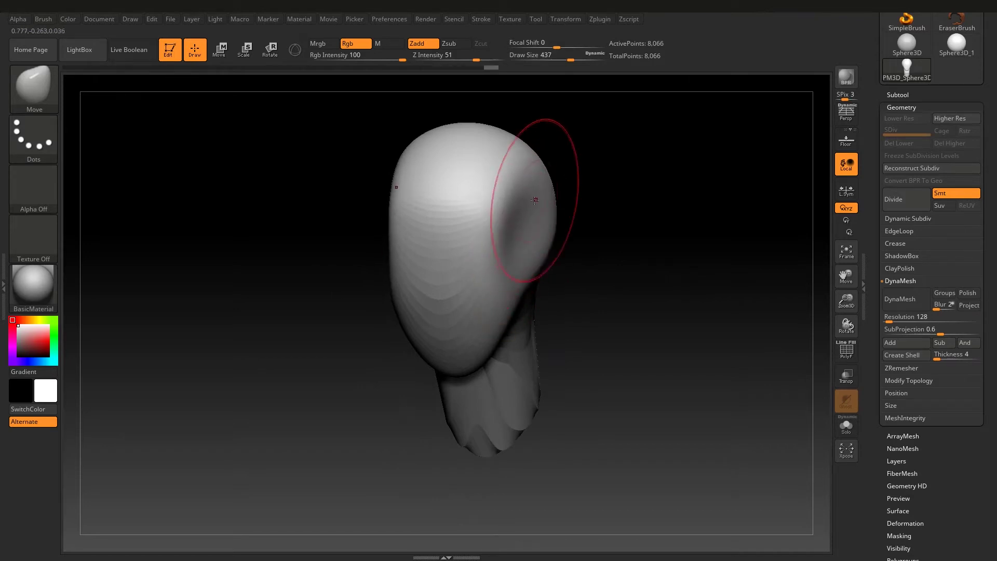
left_click_drag(501, 212, 541, 187)
- Show the wireframe and polygroups and reduce the brush size to 140
key("space")
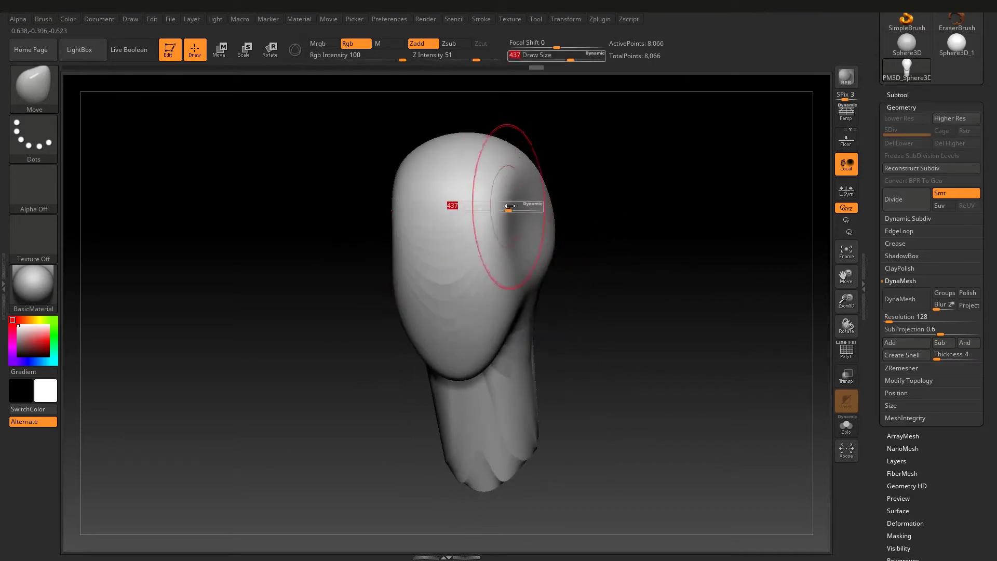
mouse_move(540, 197)
left_mouse_down()
mouse_move(423, 234)
mouse_move(606, 185)
mouse_move(506, 263)
mouse_move(561, 279)
mouse_move(534, 280)
mouse_move(542, 256)
mouse_move(650, 280)
mouse_move(820, 362)
left_mouse_up()
key("s")
key("s")
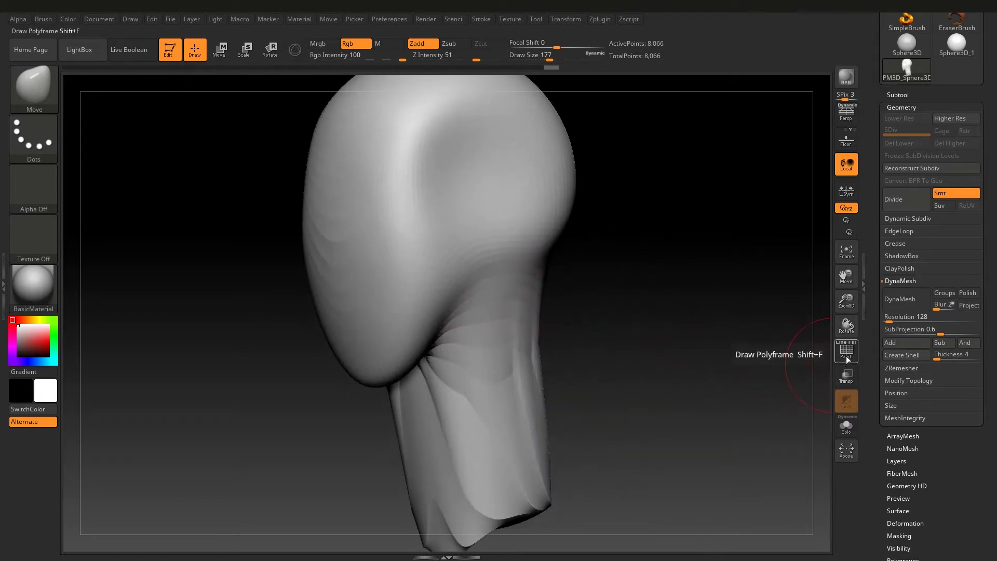
left_click(847, 358)
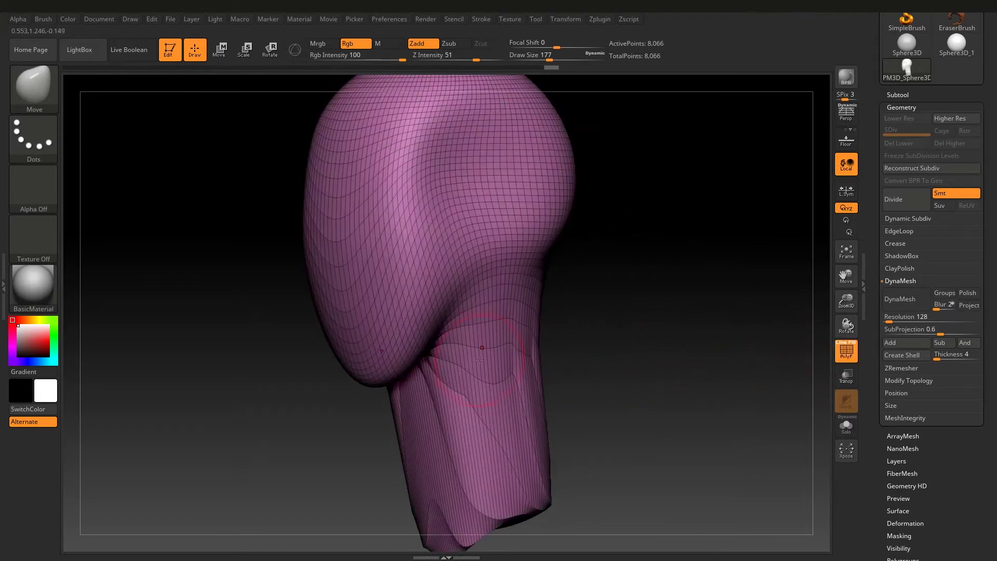
mouse_move(495, 250)
left_mouse_down()
mouse_move(483, 253)
mouse_move(486, 231)
mouse_move(493, 325)
mouse_move(509, 307)
left_mouse_up()
key("s")
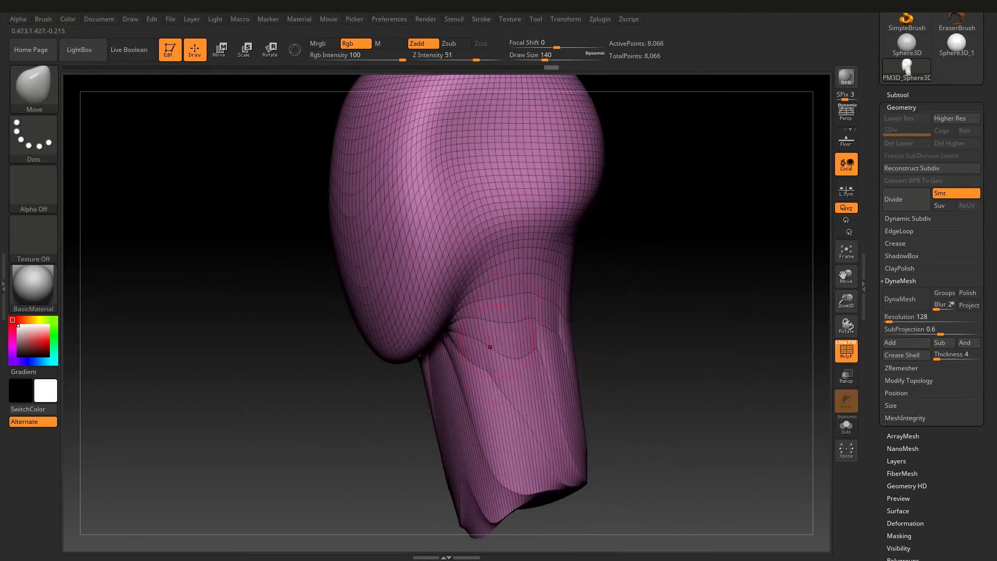
left_click_drag(497, 341, 502, 337)
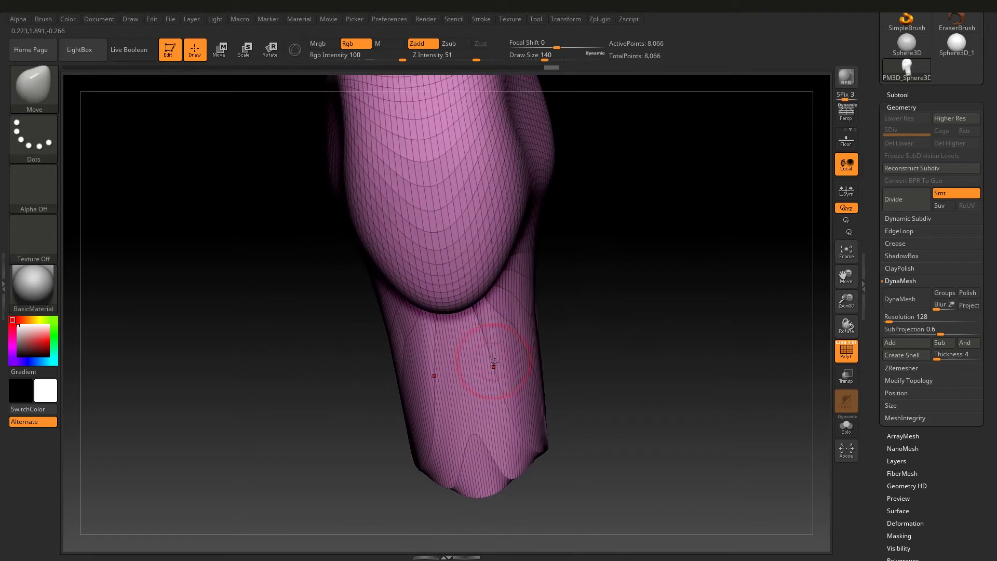
- With ClayBuildup, carve symmetric eye sockets, add neck strokes, and smooth the neck creases
key("b")
key("c")
key("b")
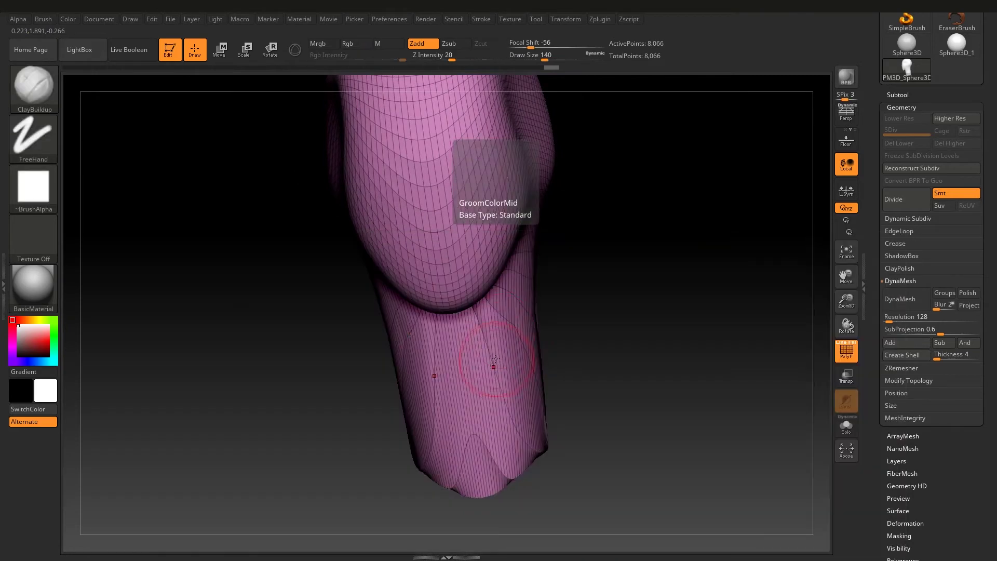
left_click_drag(543, 335, 590, 337)
left_click(846, 358)
mouse_move(607, 237)
left_mouse_down()
mouse_move(462, 225)
mouse_move(416, 258)
mouse_move(435, 252)
mouse_move(493, 385)
mouse_move(483, 468)
left_mouse_up()
mouse_move(483, 322)
left_mouse_down()
mouse_move(483, 483)
mouse_move(491, 375)
mouse_move(502, 389)
left_mouse_up()
mouse_move(586, 330)
left_mouse_down()
mouse_move(636, 277)
mouse_move(634, 312)
mouse_move(714, 305)
left_mouse_up()
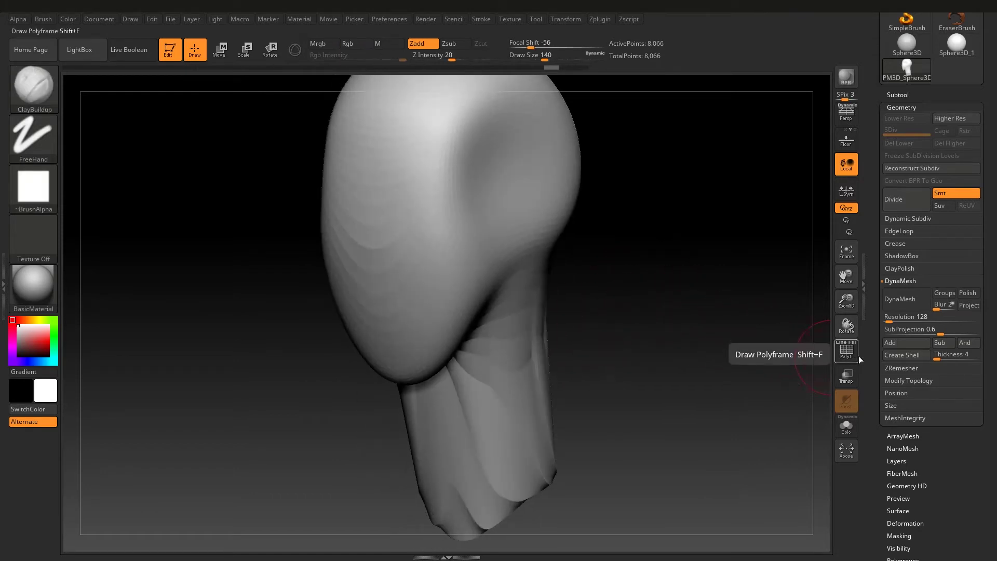
- Undo a default DynaMesh, set resolution 32, and remesh the head to 4,444 points
left_click(903, 301)
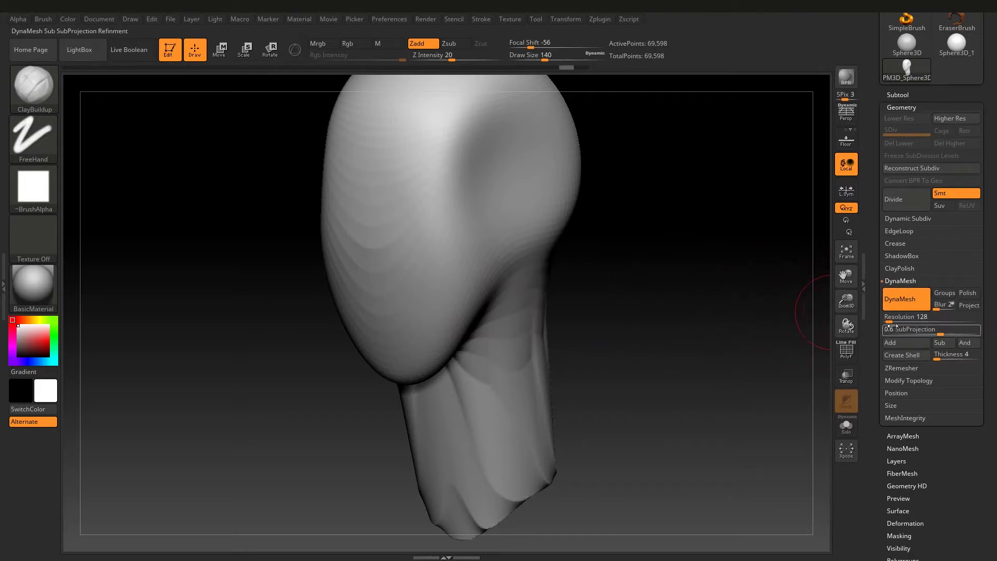
key("ctrl+z")
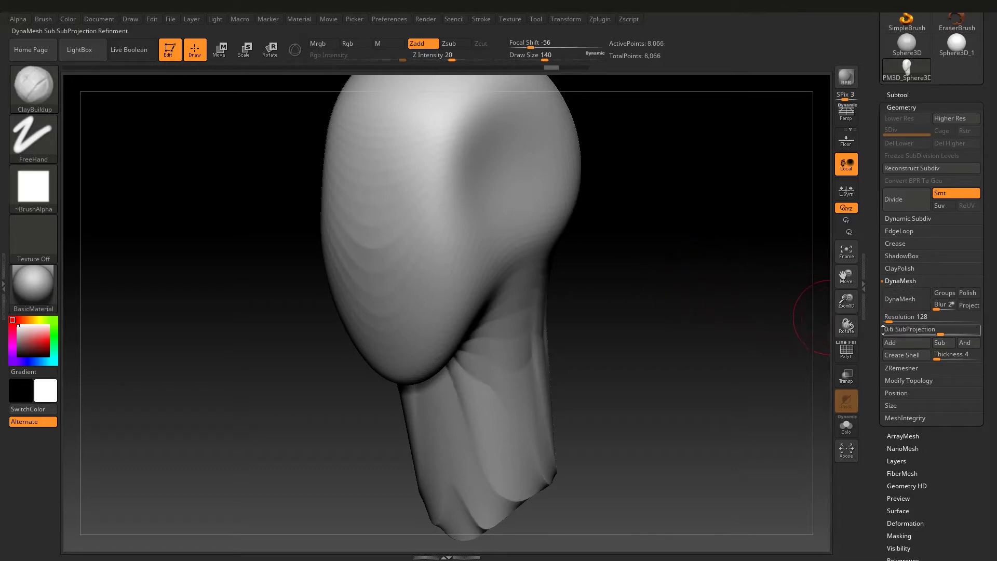
left_click(889, 321)
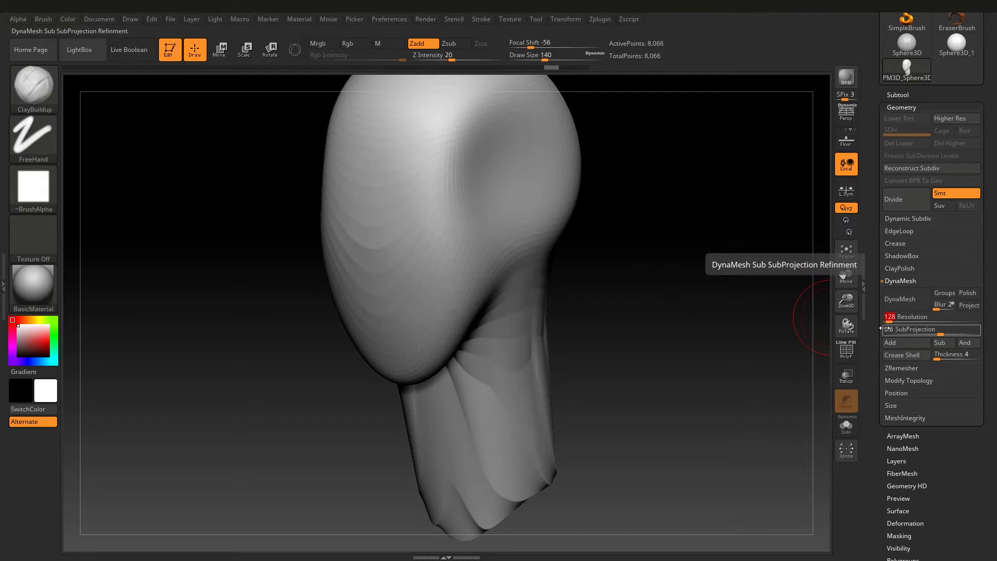
type("32")
left_click(903, 299)
right_click_drag(479, 324, 542, 230)
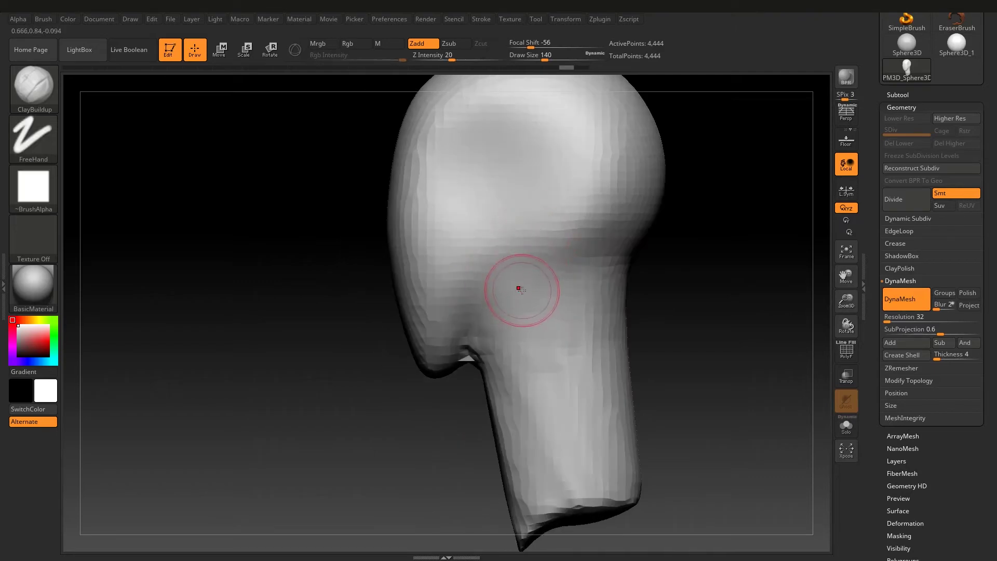
- With PolyF on, re-DynaMesh the head at resolution 688, about 2.001 million points
key("shift+f")
mouse_move(522, 288)
right_mouse_down()
mouse_move(528, 240)
mouse_move(409, 216)
mouse_move(432, 205)
mouse_move(436, 227)
right_mouse_up()
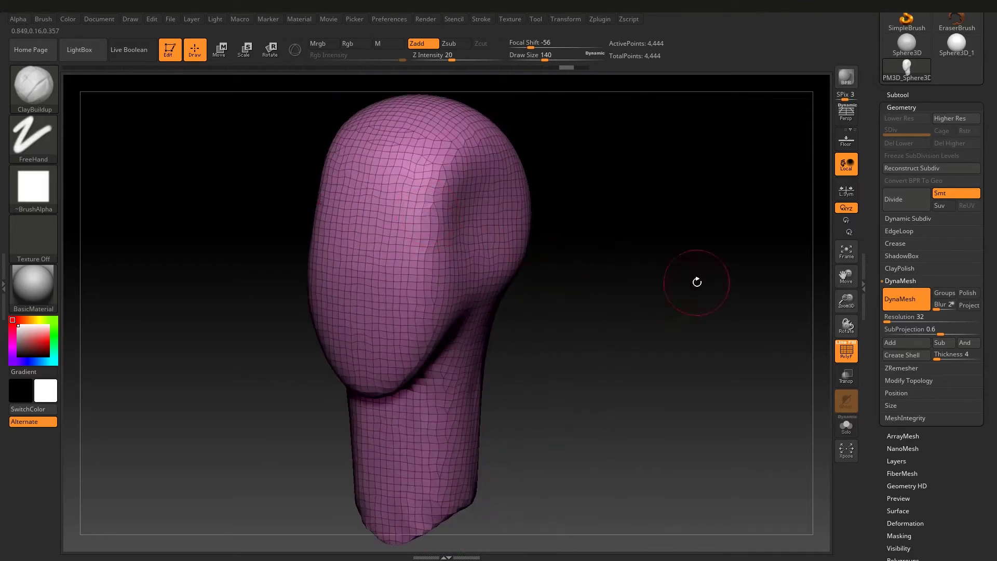
type("216")
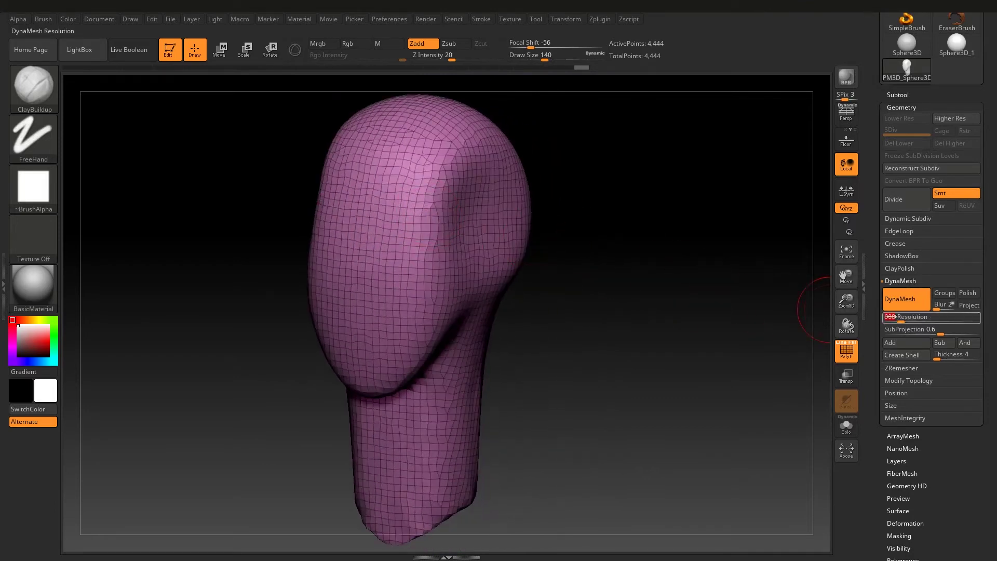
key("ctrl")
left_click_drag(626, 306, 566, 234, "ctrl")
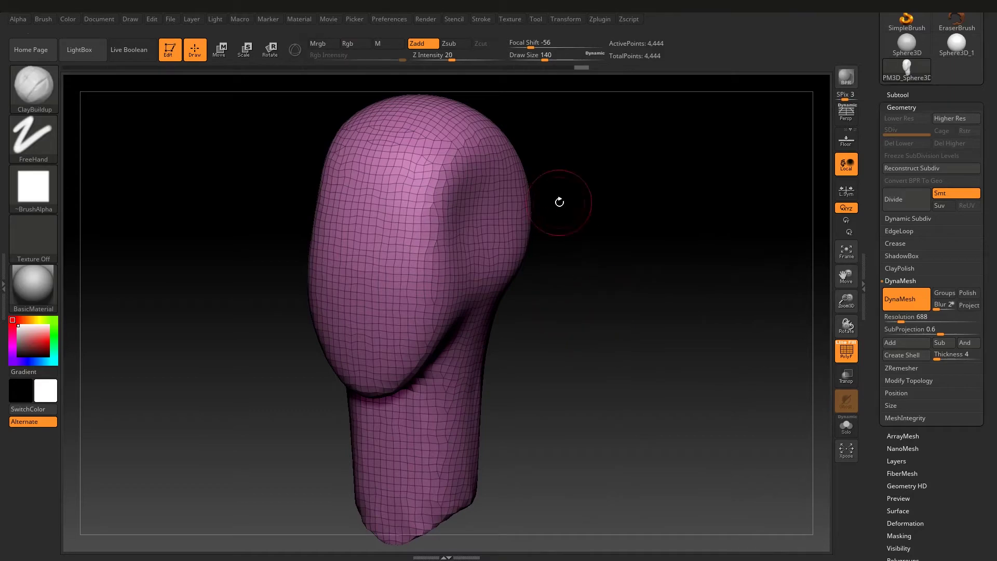
mouse_move(461, 230)
right_mouse_down()
mouse_move(462, 177)
mouse_move(409, 185)
right_mouse_up()
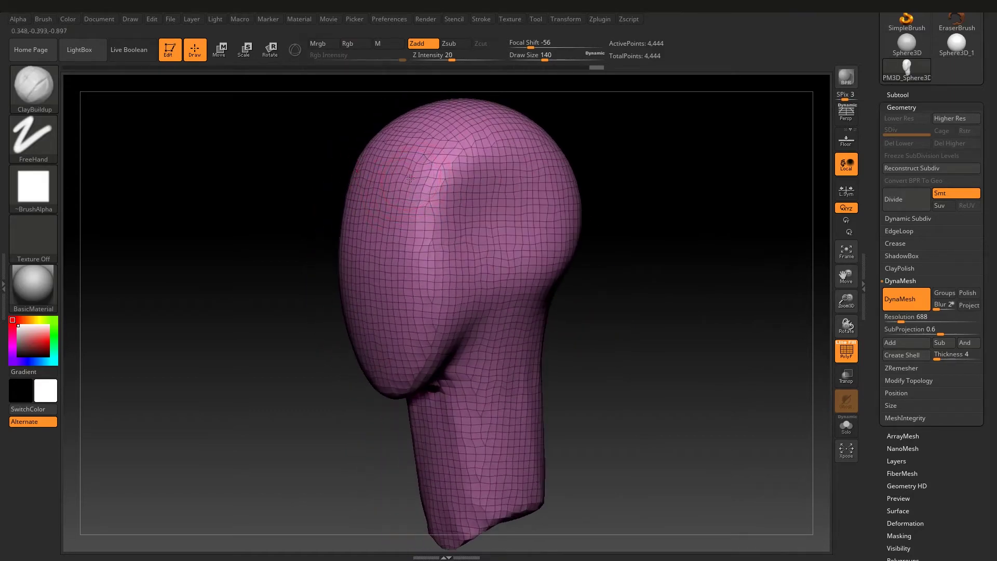
left_click_drag(753, 230, 690, 294, "ctrl")
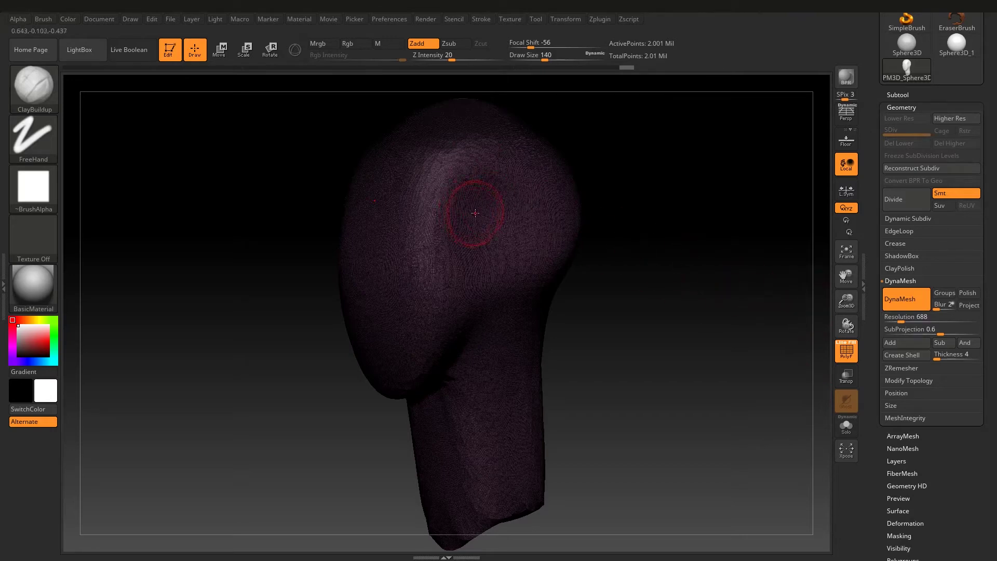
- Build up and enlarge a clay bump on the head at brush size 128
key("shift+f")
scroll(431, 208, "up", 2)
scroll(437, 213, "up", 4)
left_click_drag(436, 213, 430, 217)
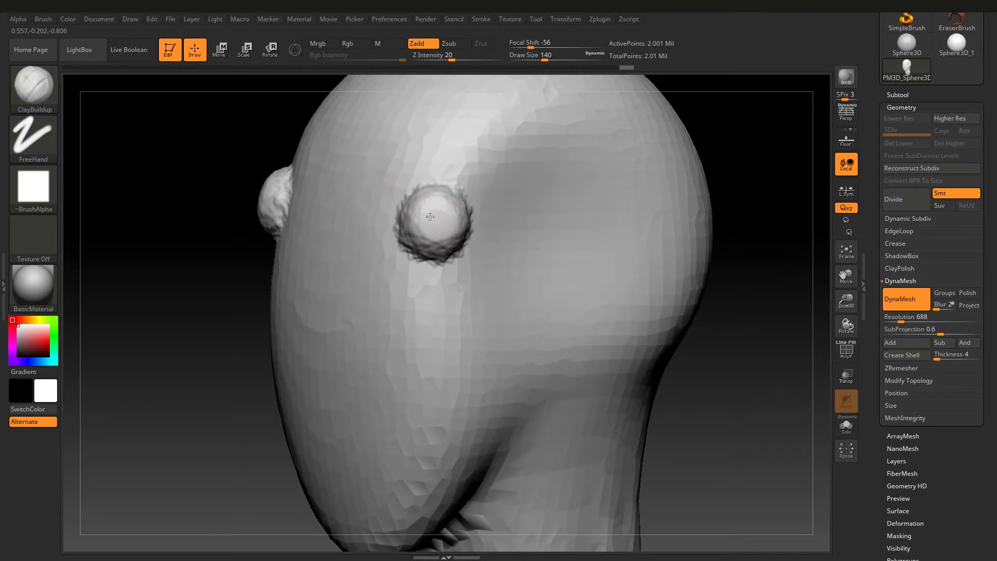
scroll(431, 218, "up", 2)
scroll(437, 222, "up", 2)
key("bracketleft")
left_click_drag(440, 225, 438, 223)
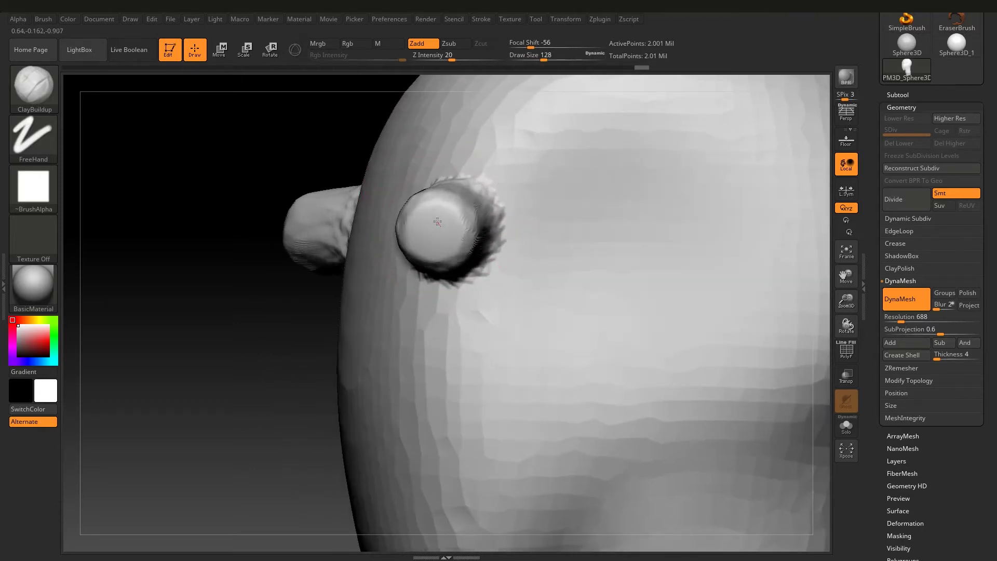
right_click_drag(438, 223, 436, 244)
left_click_drag(431, 228, 437, 250)
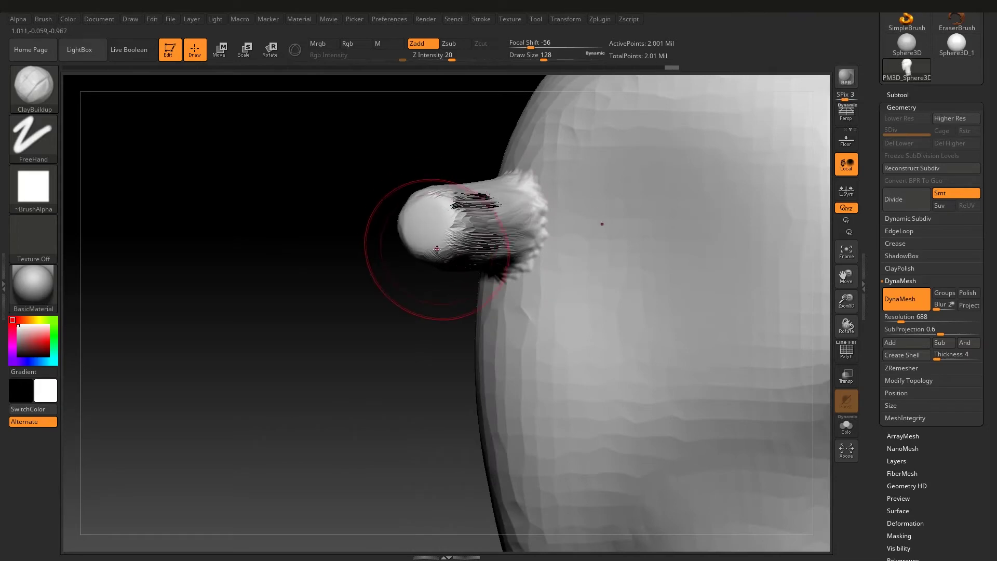
- Show the wireframe and orbit out to frame the whole coarse 4,444-point head
key("shift+f")
mouse_move(424, 223)
right_mouse_down()
mouse_move(490, 245)
mouse_move(385, 289)
right_mouse_up()
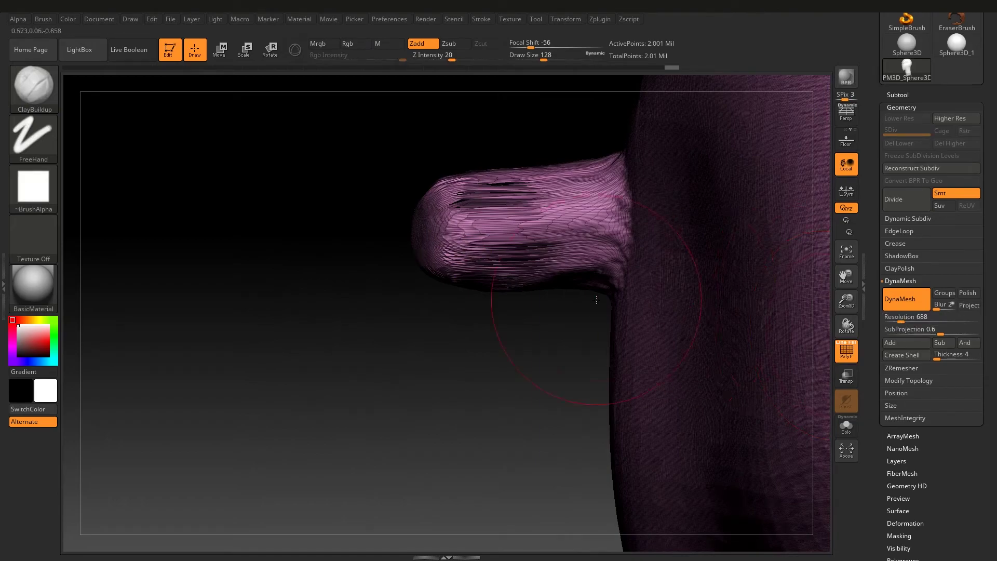
right_click_drag(596, 299, 538, 261)
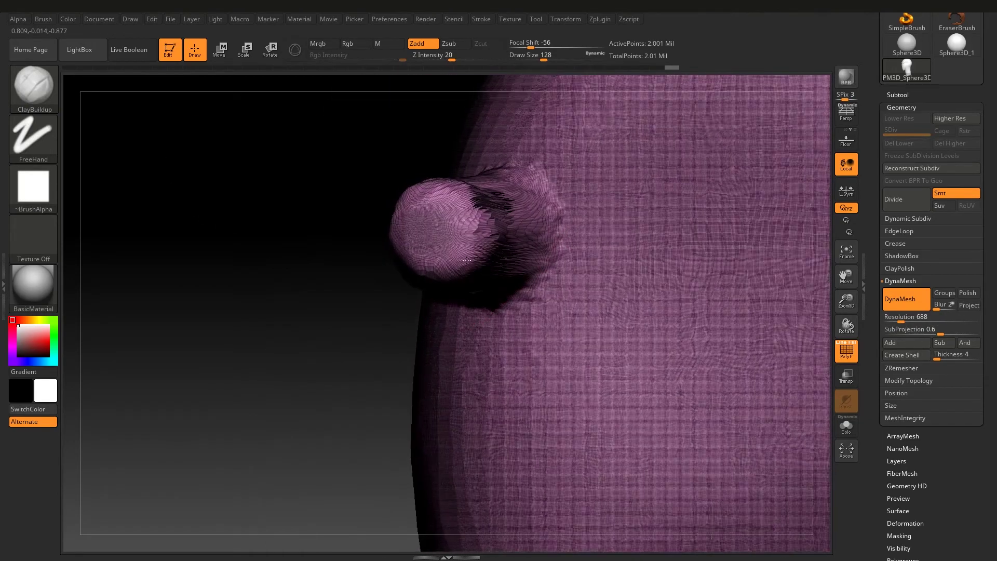
mouse_move(489, 285)
right_mouse_down()
mouse_move(584, 273)
mouse_move(790, 314)
right_mouse_up()
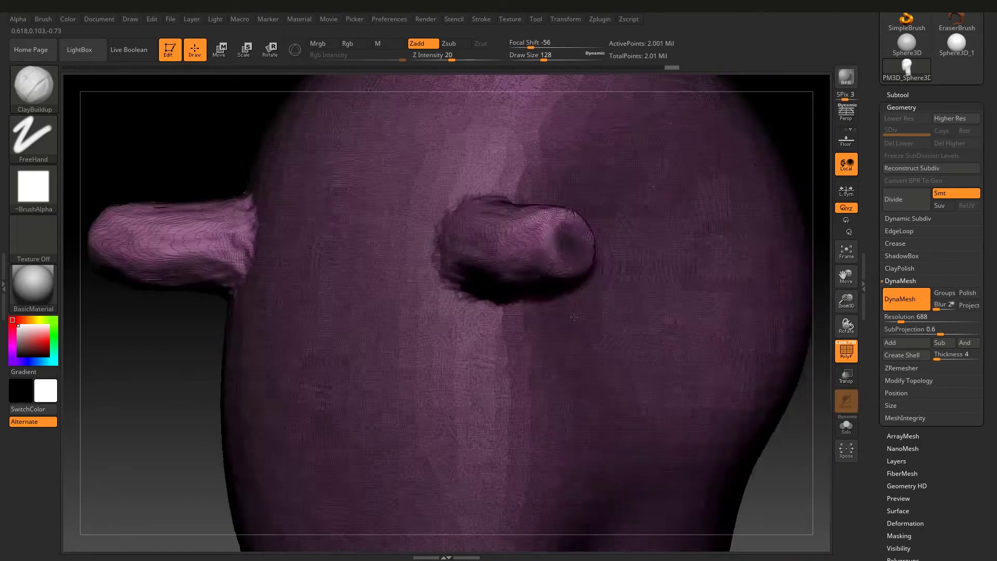
right_click_drag(680, 286, 733, 292, "ctrl")
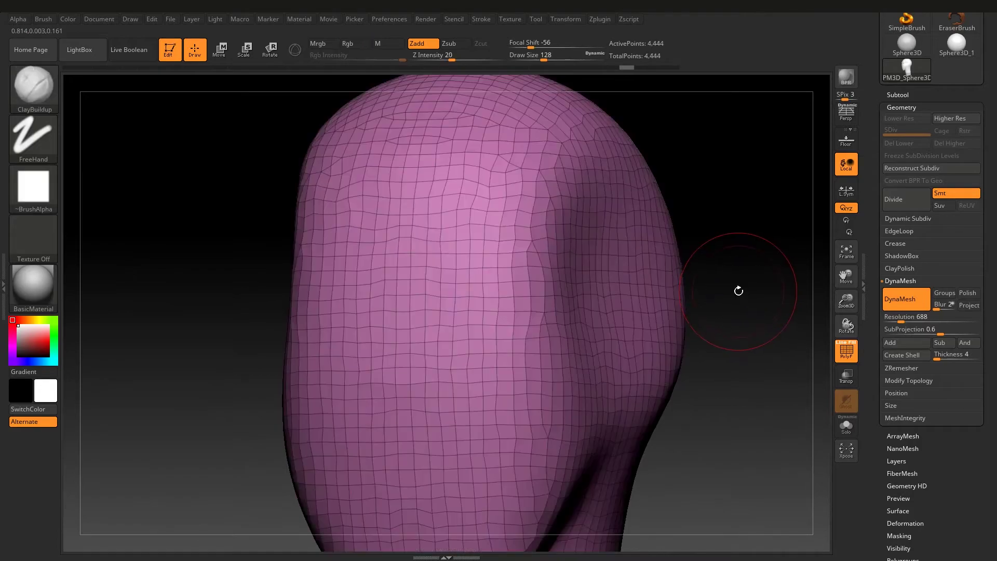
- Set Draw Size to 344 and lower DynaMesh Resolution to 312 while orbiting the head
mouse_move(734, 276)
right_mouse_down()
mouse_move(688, 249)
mouse_move(670, 253)
mouse_move(753, 318)
mouse_move(665, 234)
mouse_move(679, 276)
mouse_move(602, 243)
mouse_move(576, 256)
right_mouse_up()
key("s")
left_click_drag(575, 244, 522, 295)
right_click_drag(522, 295, 509, 294)
mouse_move(498, 347)
right_mouse_down()
mouse_move(525, 305)
mouse_move(476, 333)
mouse_move(610, 299)
right_mouse_up()
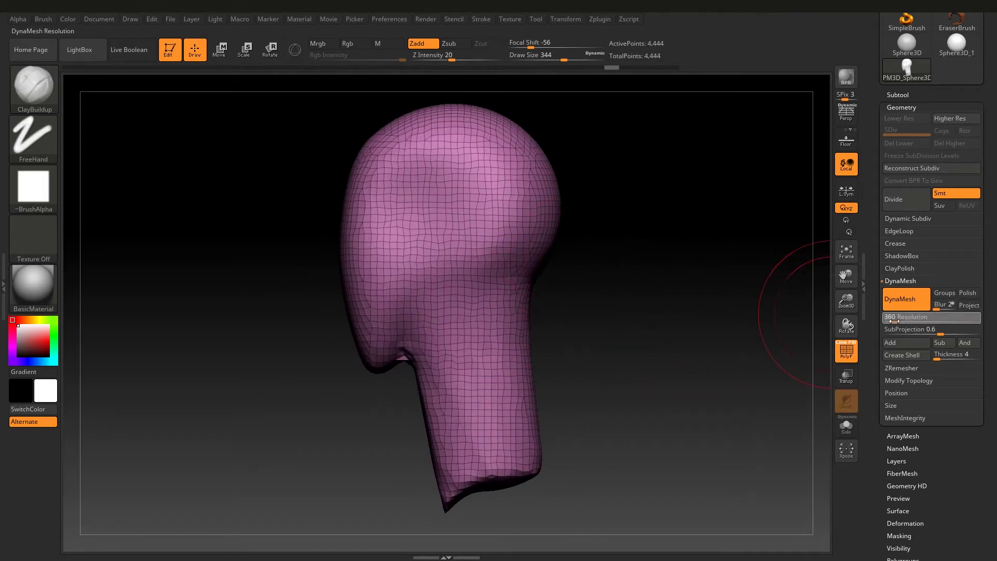
left_click_drag(895, 322, 879, 322)
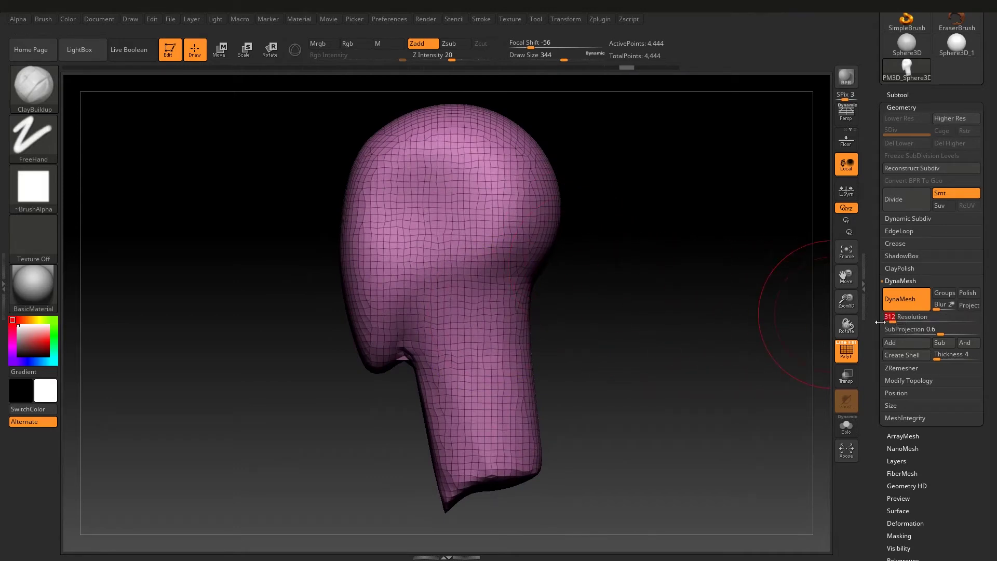
mouse_move(491, 282)
right_mouse_down()
mouse_move(533, 290)
mouse_move(550, 260)
right_mouse_up()
- Shrink the brush to 197 and sculpt eye-socket indentations into the head
key("s")
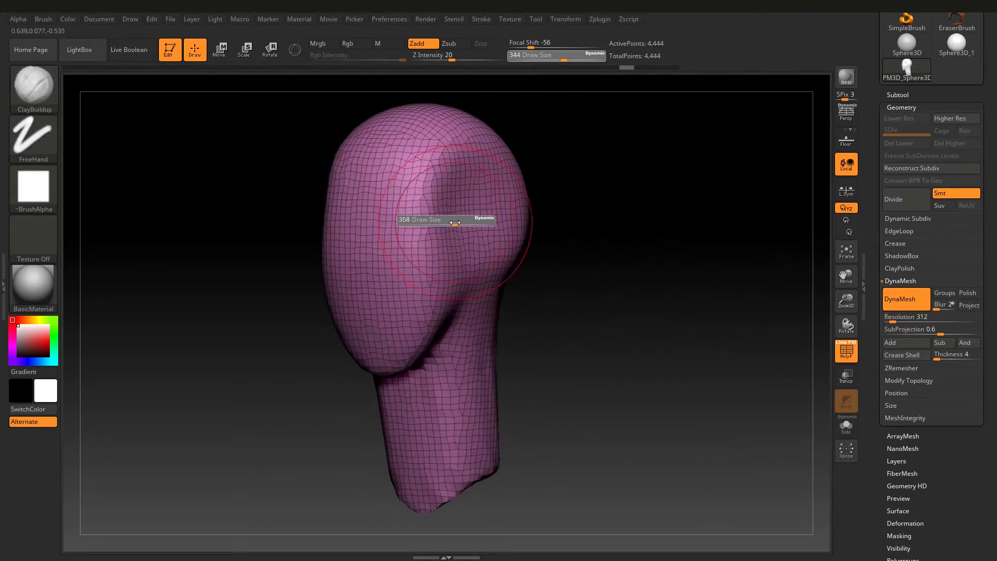
key("s")
left_click_drag(409, 194, 397, 194)
right_click_drag(396, 198, 407, 206)
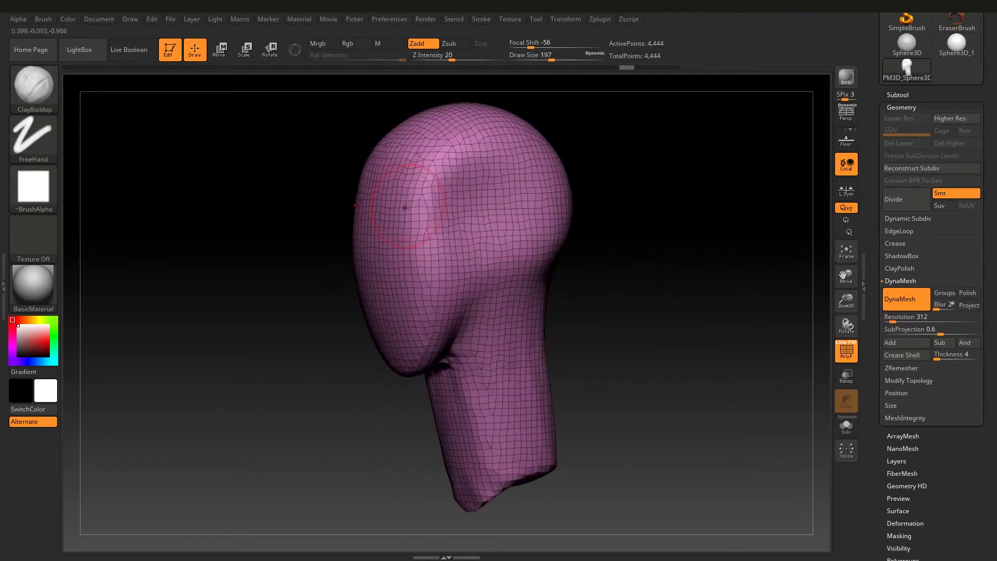
left_click_drag(406, 203, 431, 213)
right_click_drag(410, 207, 431, 207)
key("space")
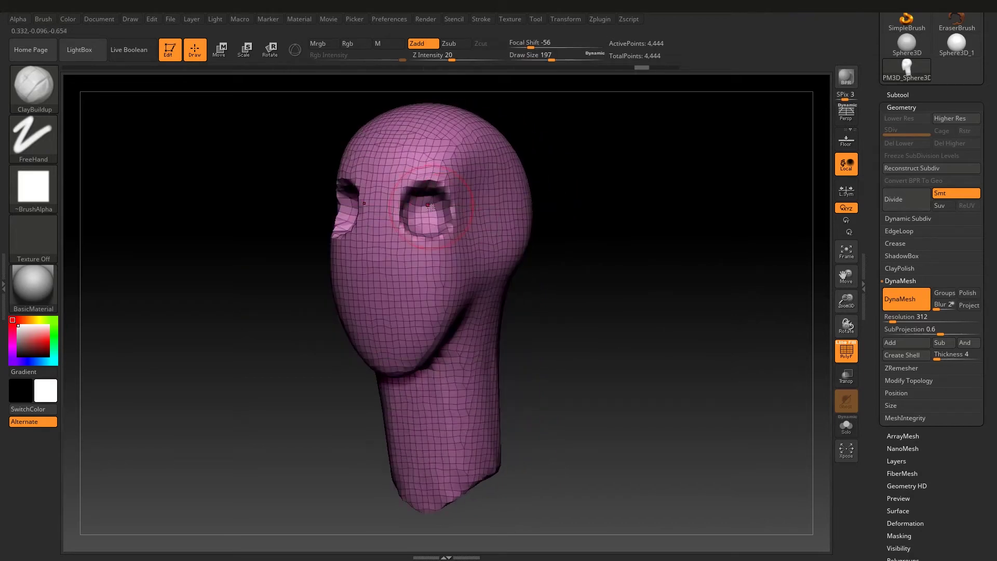
key("ctrl")
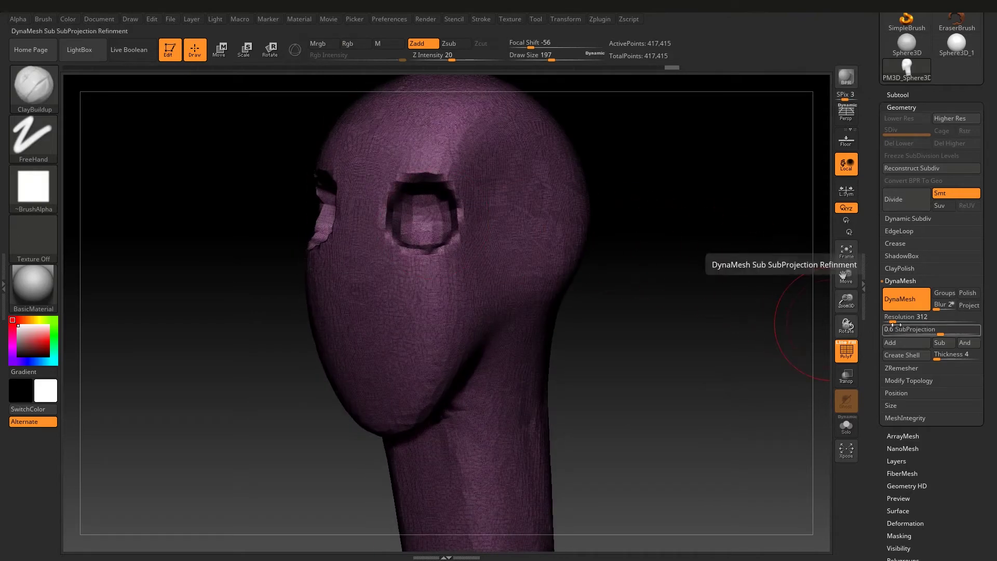
- Undo the dense remesh, re-DynaMesh the head at resolution 32, and reframe it
key("ctrl+z")
left_click_drag(891, 322, 879, 338)
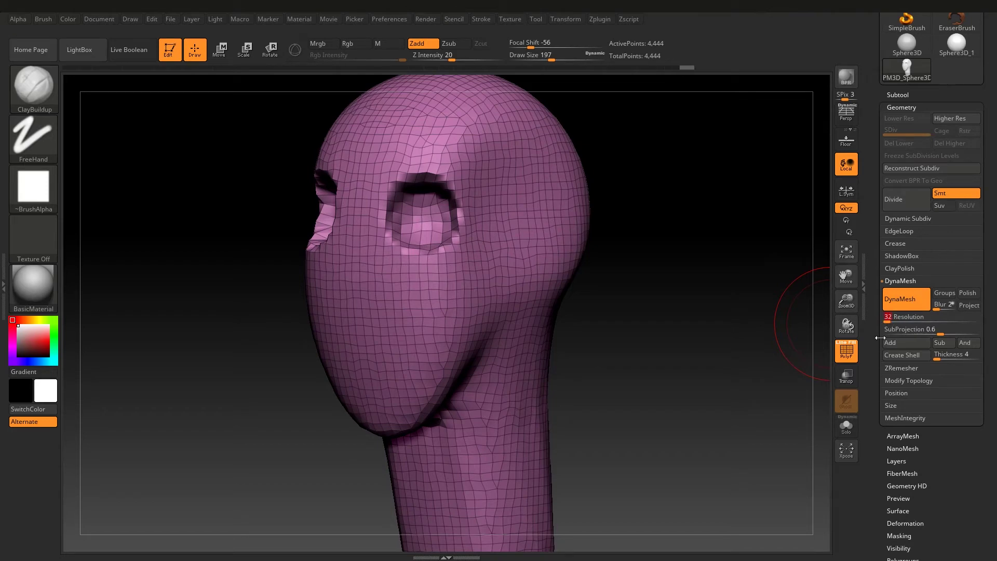
mouse_move(684, 284)
left_mouse_down("ctrl")
mouse_move(670, 314)
mouse_move(422, 208)
mouse_move(550, 207)
left_mouse_up("ctrl")
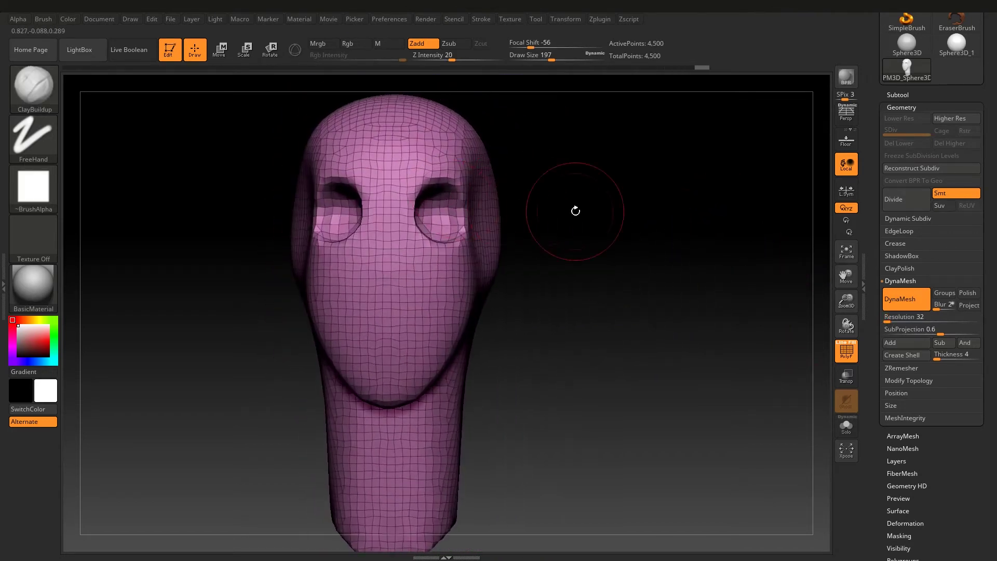
key("shift")
key("shift+f")
mouse_move(650, 260)
left_mouse_down()
mouse_move(615, 263)
mouse_move(631, 288)
left_mouse_up()
key("f")
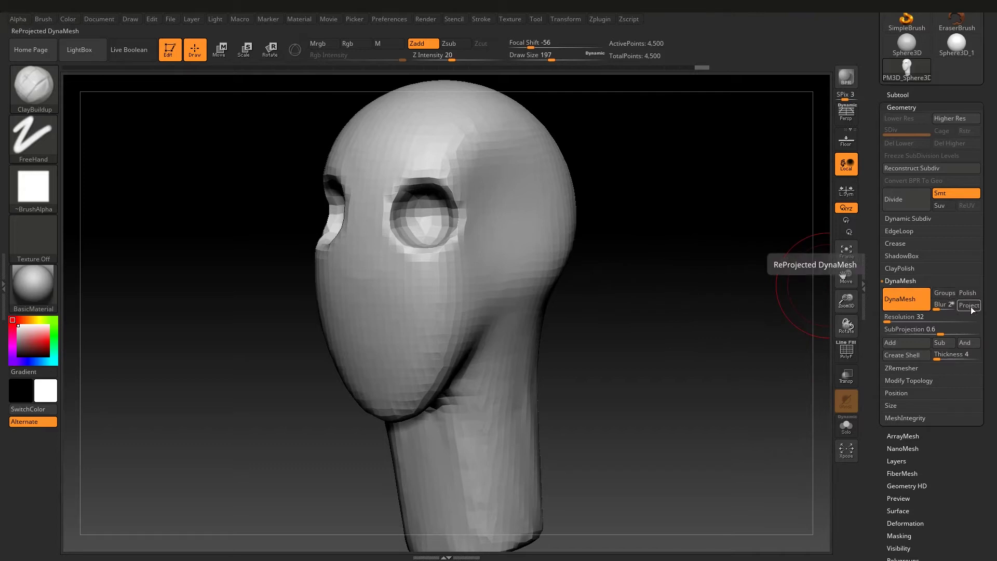
- Remesh once more, then undo repeatedly back to the plain 8,066-point sphere
left_click_drag(644, 227, 647, 234, "ctrl")
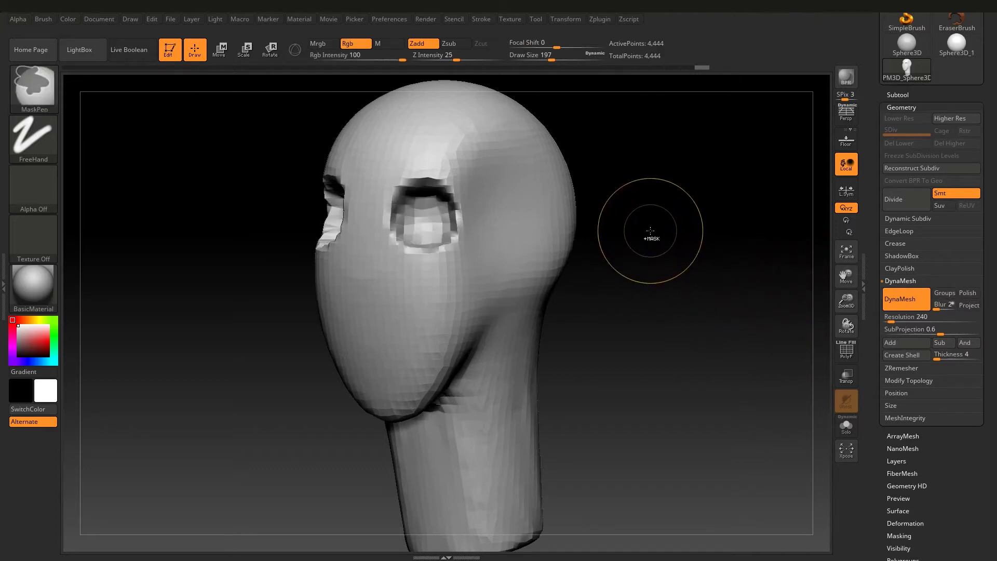
key("ctrl+z")
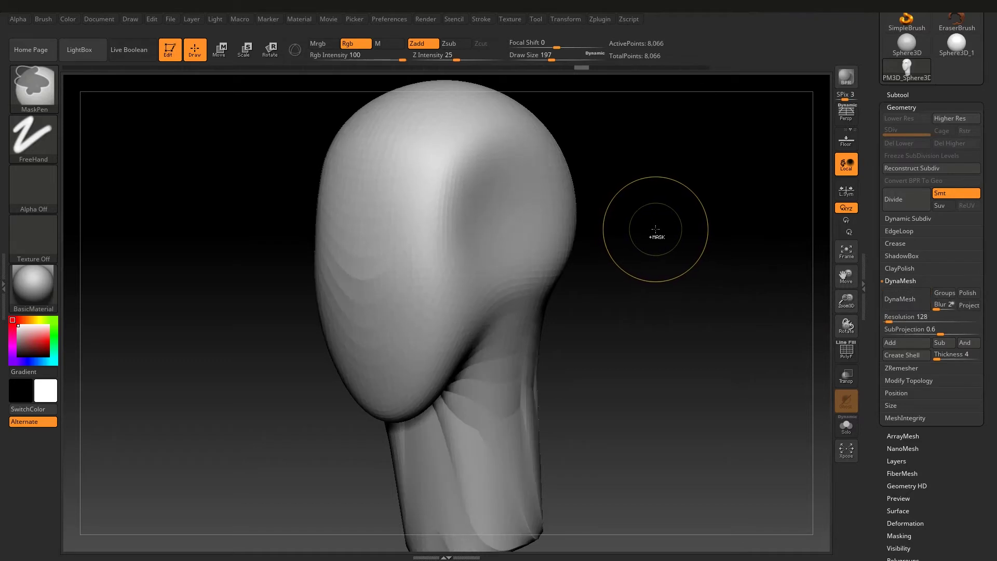
key("ctrl+z")
key("ctrl+z")
key("ctrl+z")
key("ctrl+z")
key("ctrl+z")
key("ctrl+z")
key("ctrl+z")
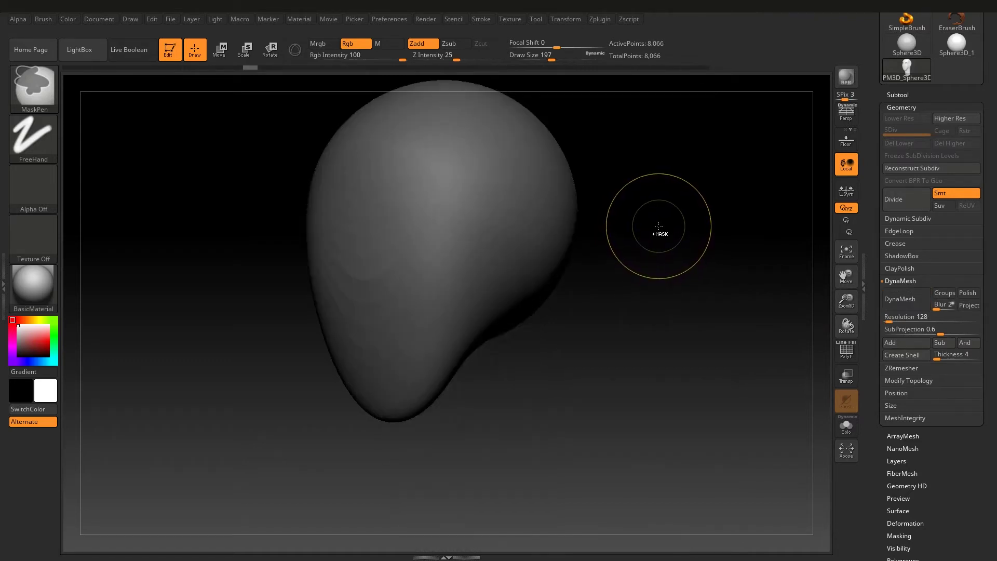
key("ctrl+z")
key("ctrl+z")
key("ctrl+z")
key("ctrl+z")
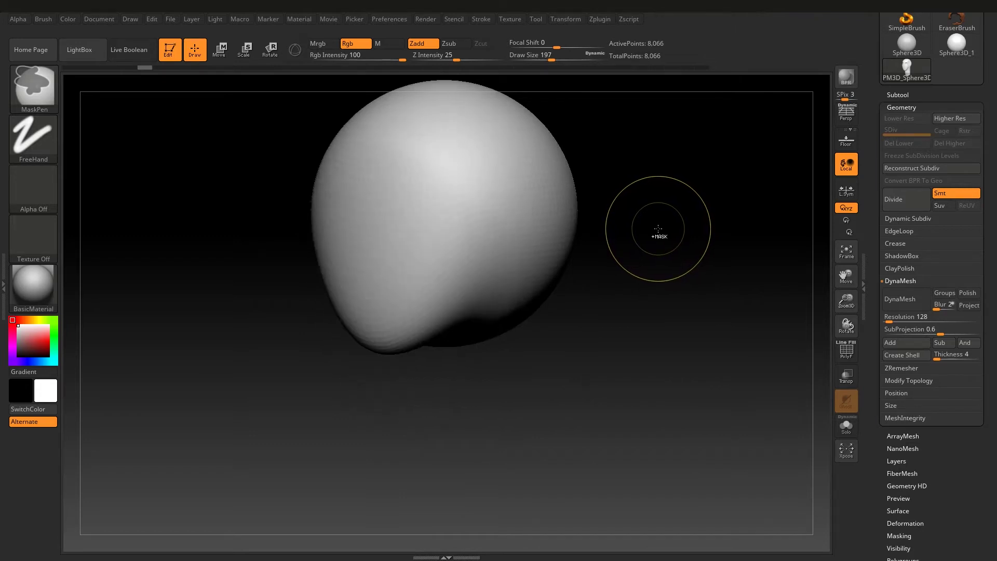
key("ctrl+z")
key("ctrl+z")
key("ctrl+z")
key("space")
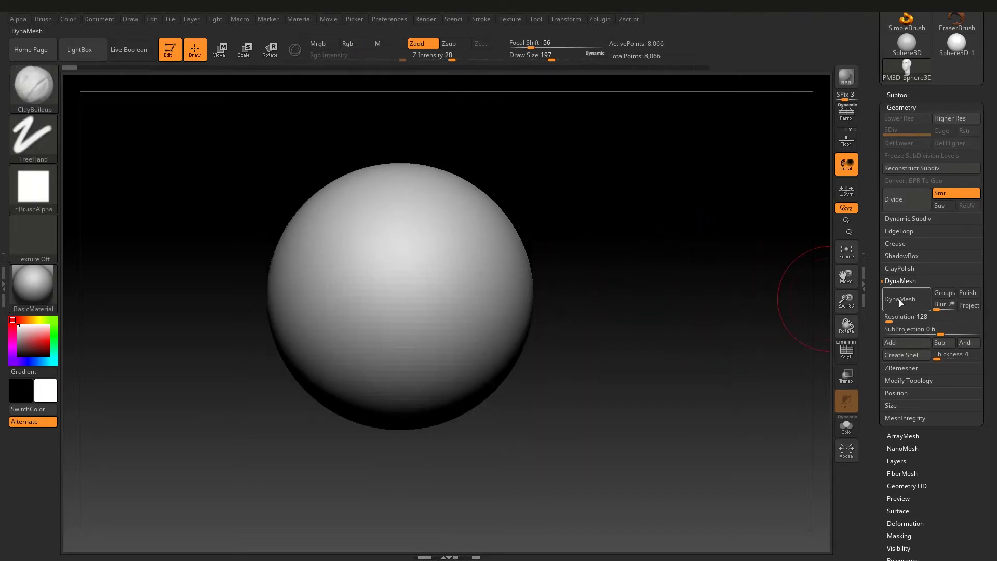
- DynaMesh the sphere, show PolyF, and mask a large circle on its front
left_click(900, 304)
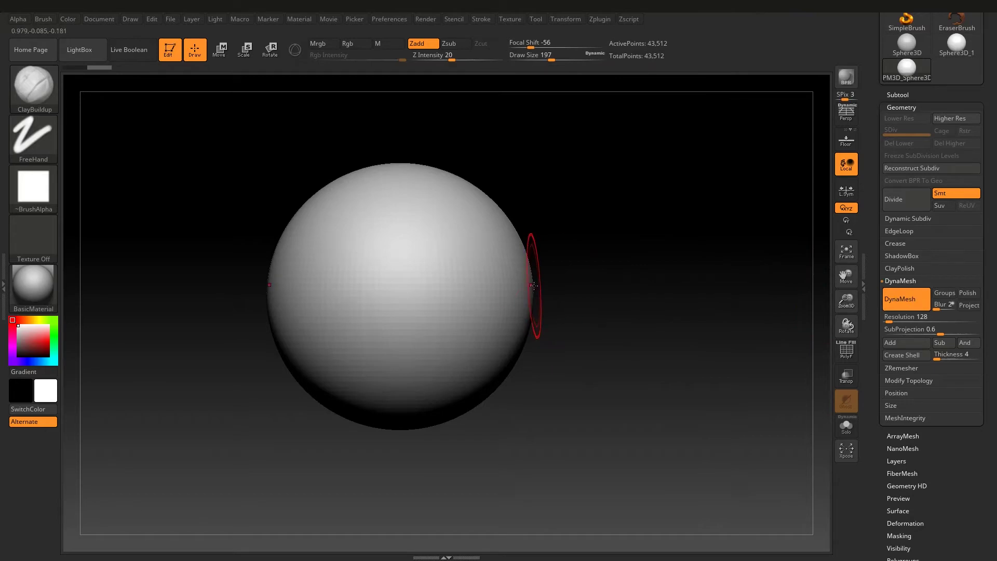
key("shift+f")
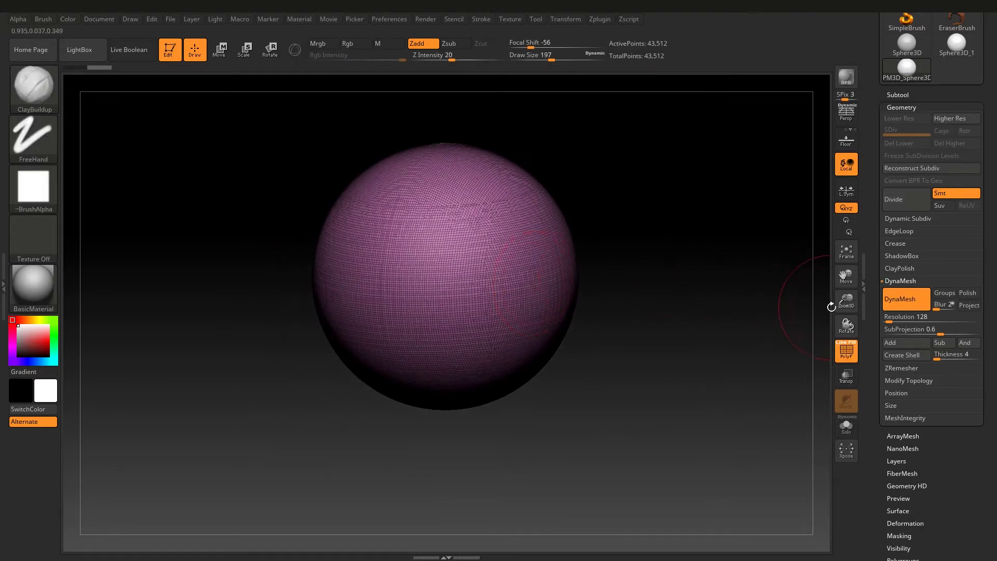
key("f")
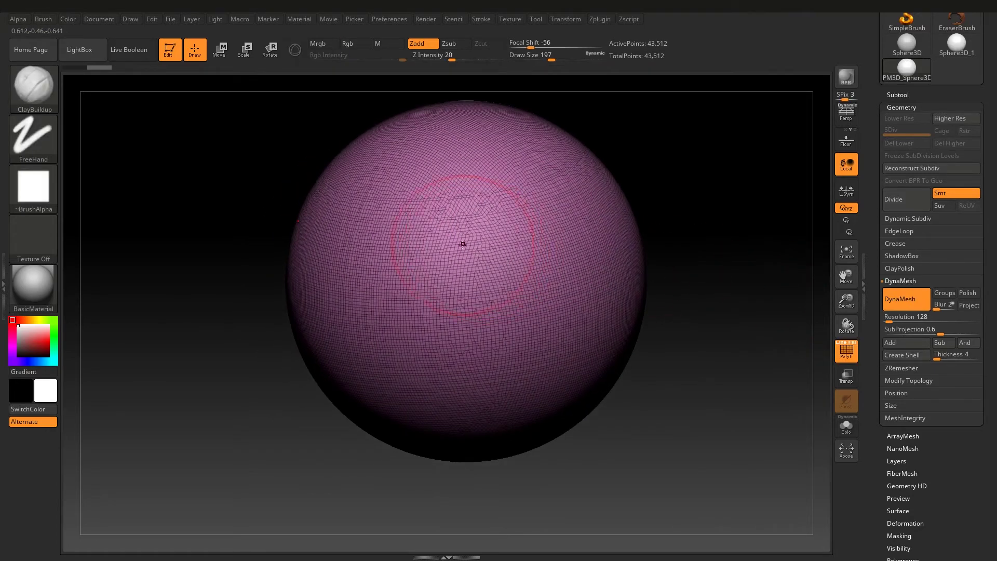
left_click_drag(475, 222, 510, 248, "ctrl")
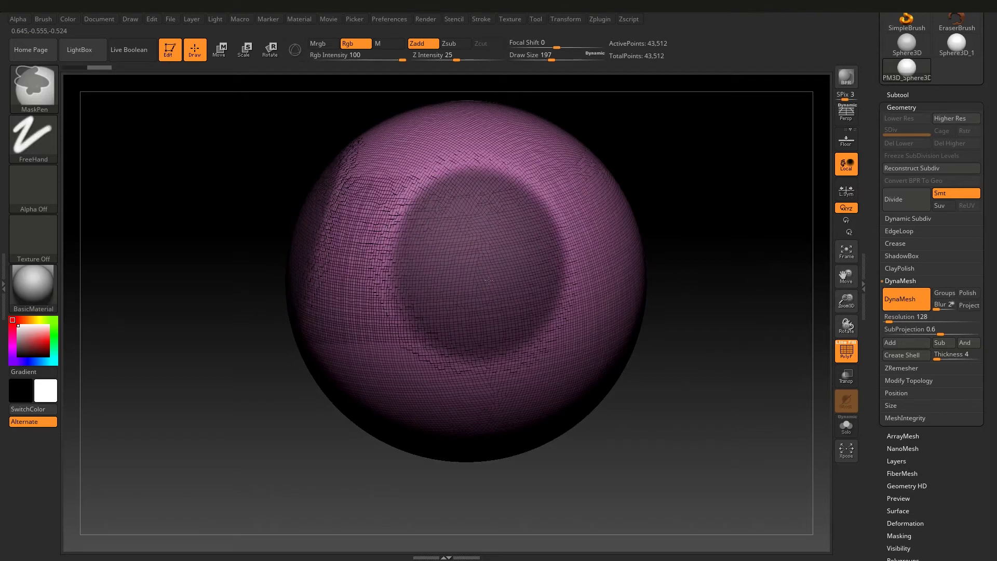
- Turn the masked circles into a green polygroup and enable DynaMesh Groups
left_click_drag(618, 270, 597, 268)
key("ctrl+w")
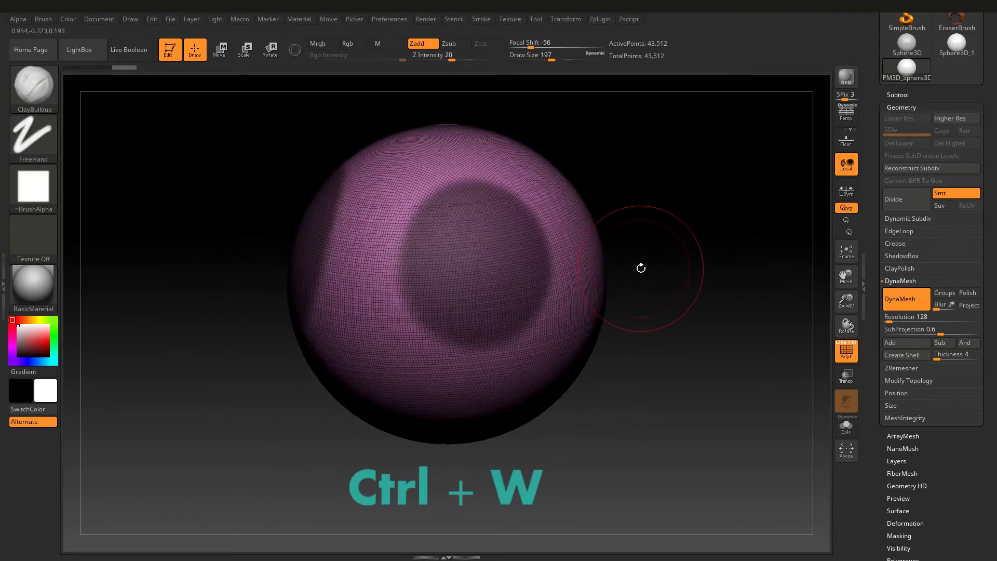
key("ctrl")
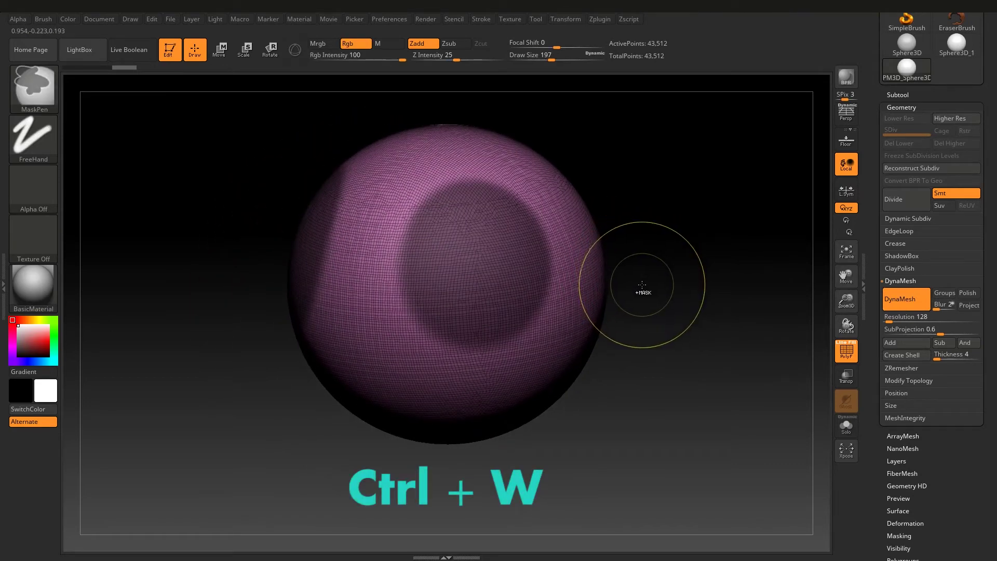
key("ctrl+w")
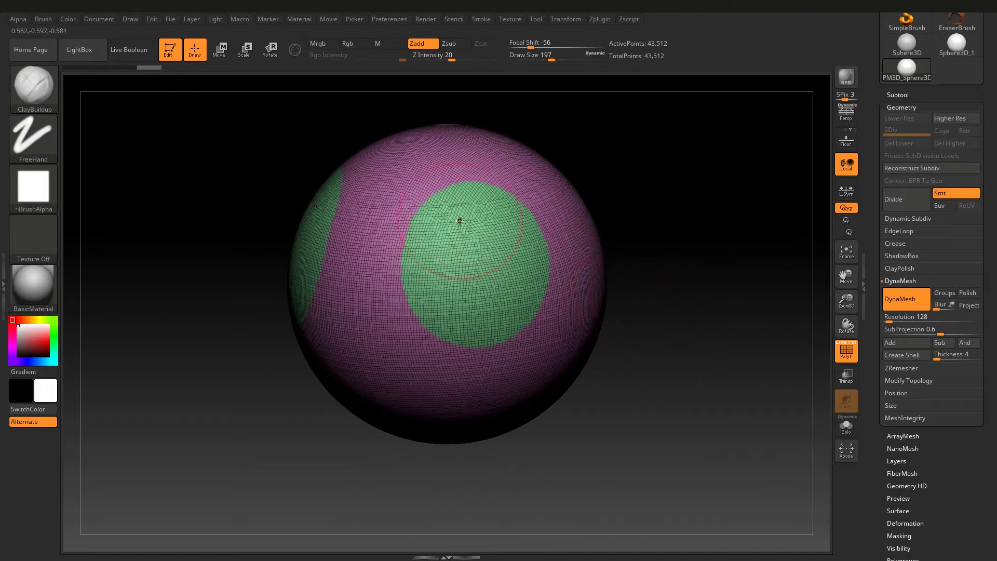
left_click_drag(469, 216, 608, 249)
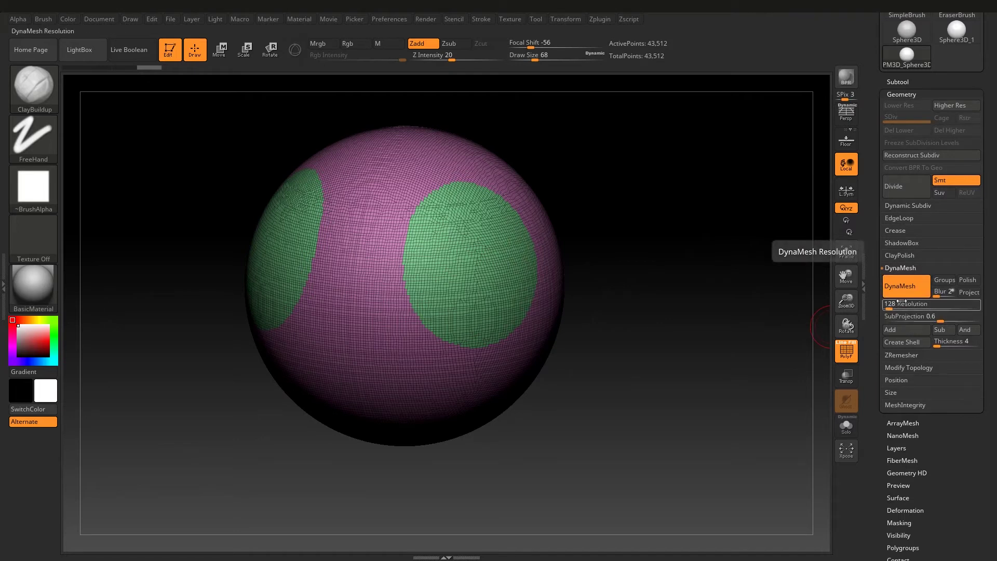
left_click(944, 279)
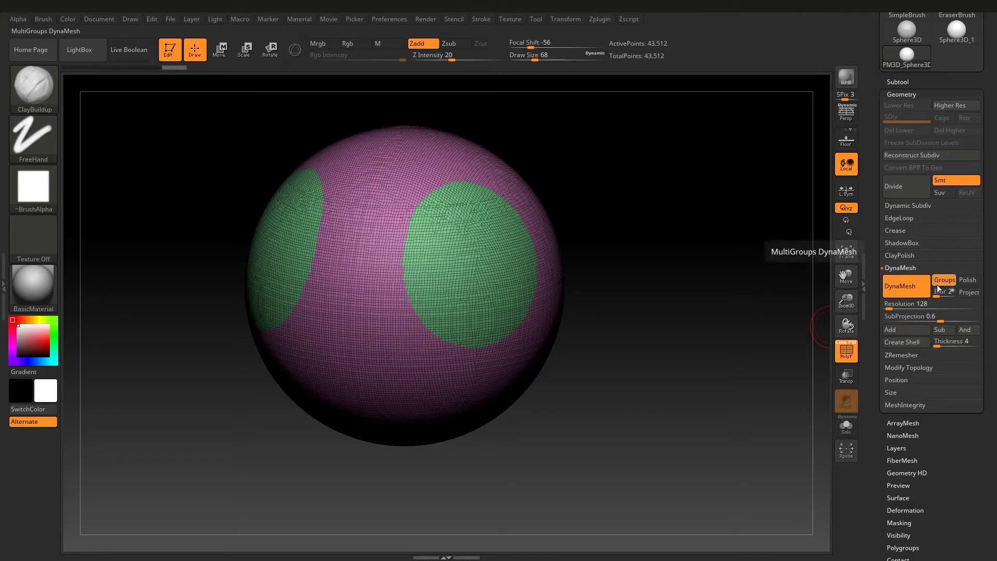
- Remesh the sphere with Groups on, keeping the green polygroup separate
key("ctrl")
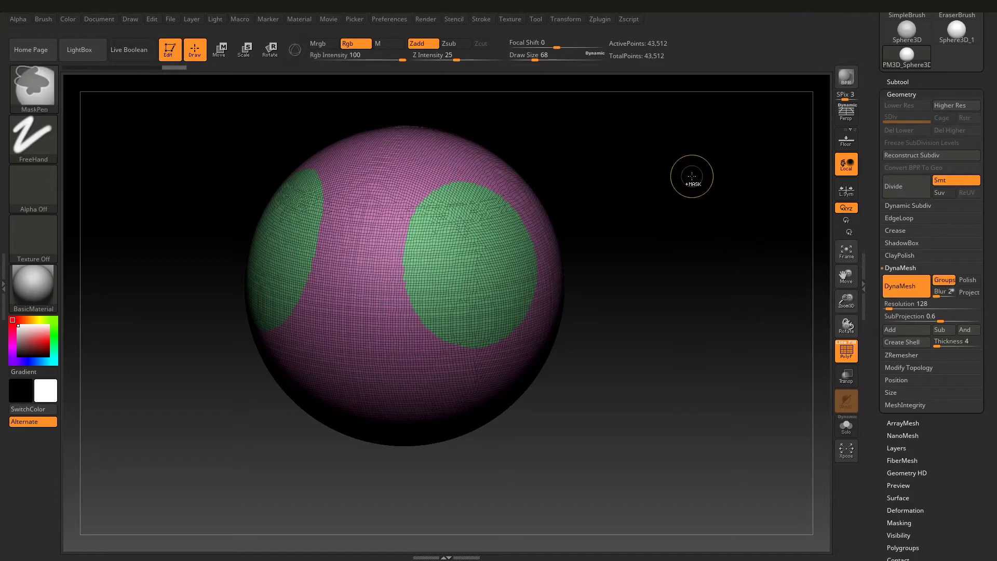
mouse_move(615, 267)
left_mouse_down("ctrl")
mouse_move(583, 252)
mouse_move(470, 238)
left_mouse_up("ctrl")
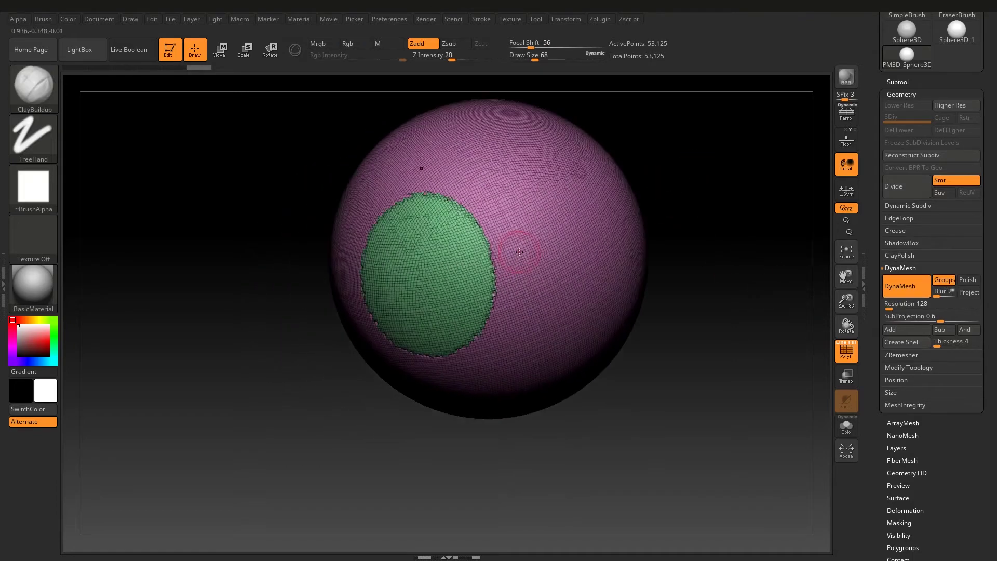
right_click_drag(471, 237, 480, 255)
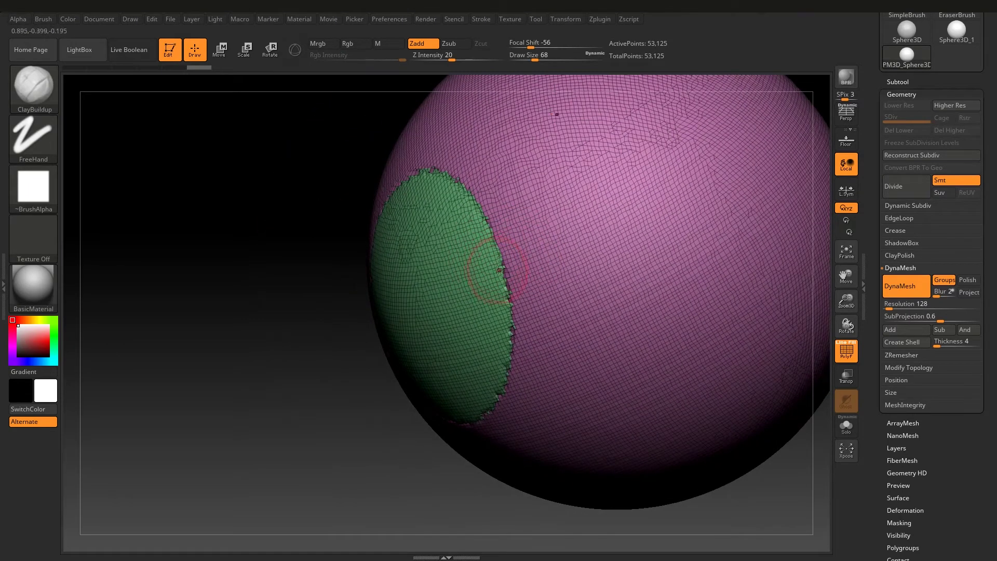
key("f")
- Isolate and swap the polygroups to inspect them, then turn DynaMesh Groups off
key("ctrl+shift")
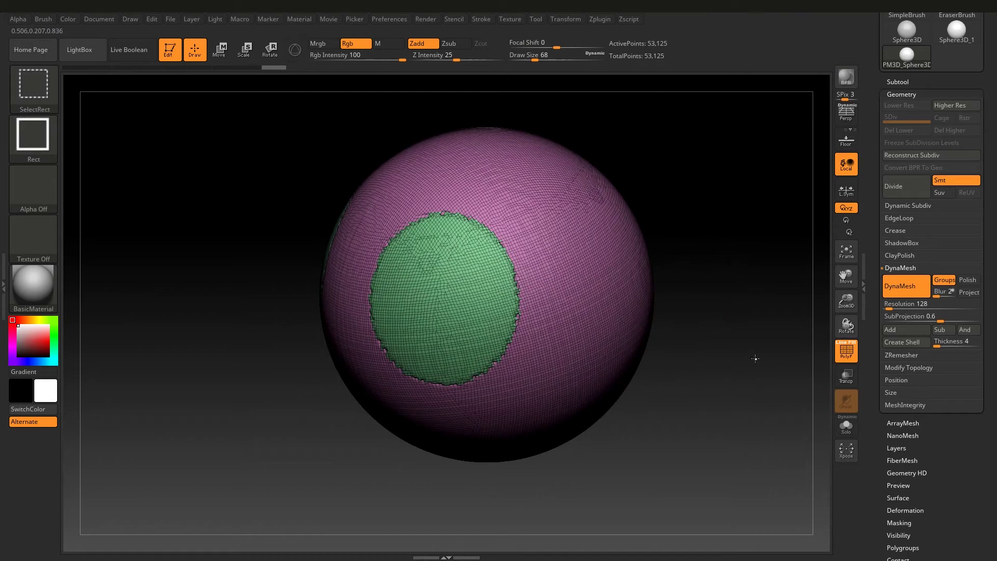
left_click(595, 276, "ctrl+shift")
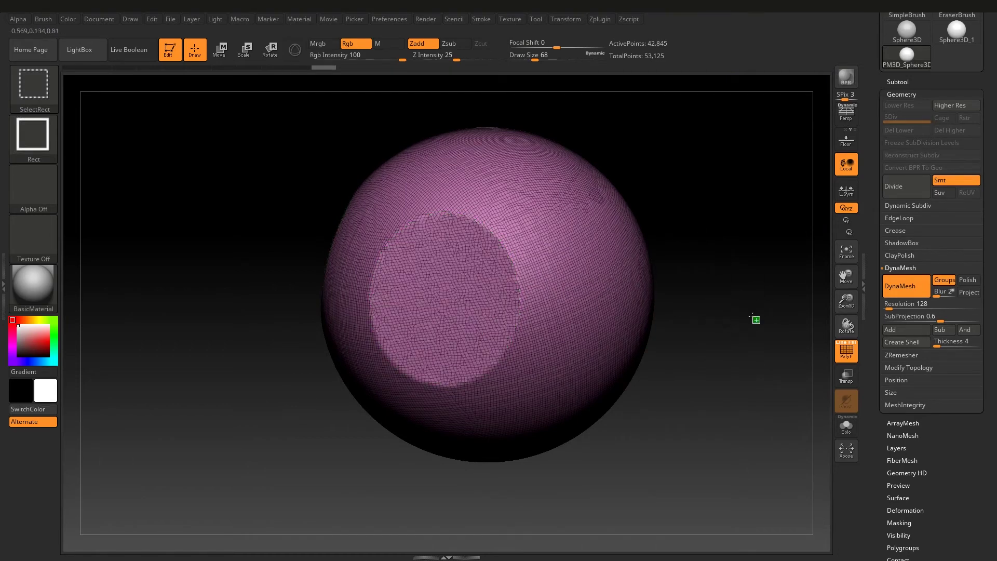
mouse_move(557, 241)
left_mouse_down()
mouse_move(512, 249)
mouse_move(436, 229)
mouse_move(492, 245)
mouse_move(474, 223)
mouse_move(570, 223)
mouse_move(617, 243)
left_mouse_up()
key("ctrl+shift")
left_click(616, 242, "ctrl+shift")
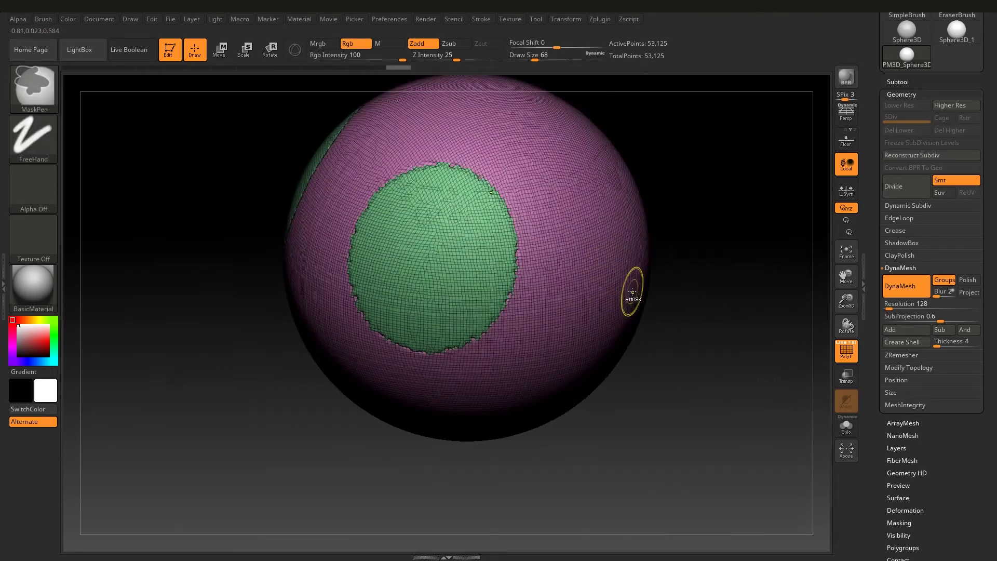
left_click(666, 298, "ctrl+shift")
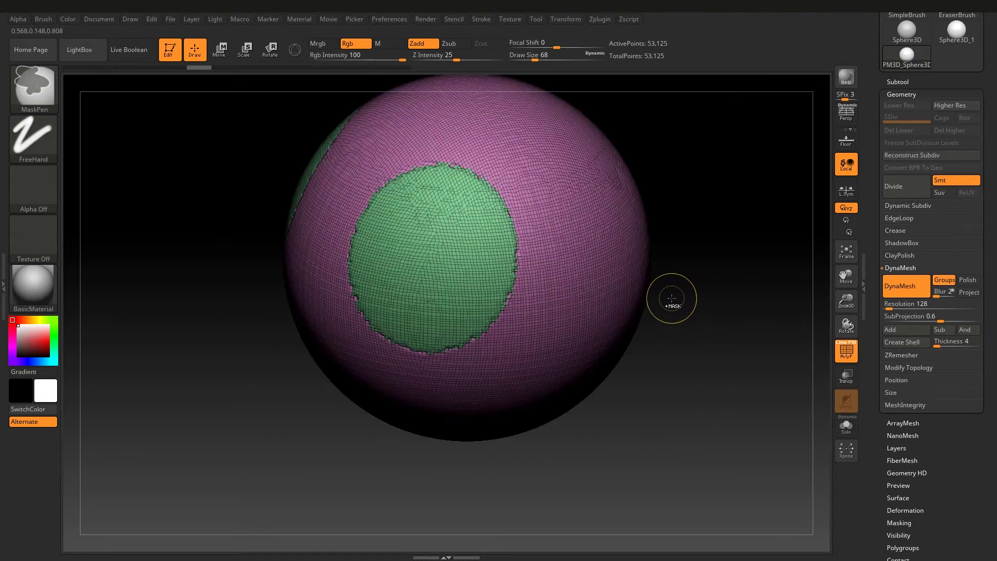
left_click_drag(673, 298, 718, 307)
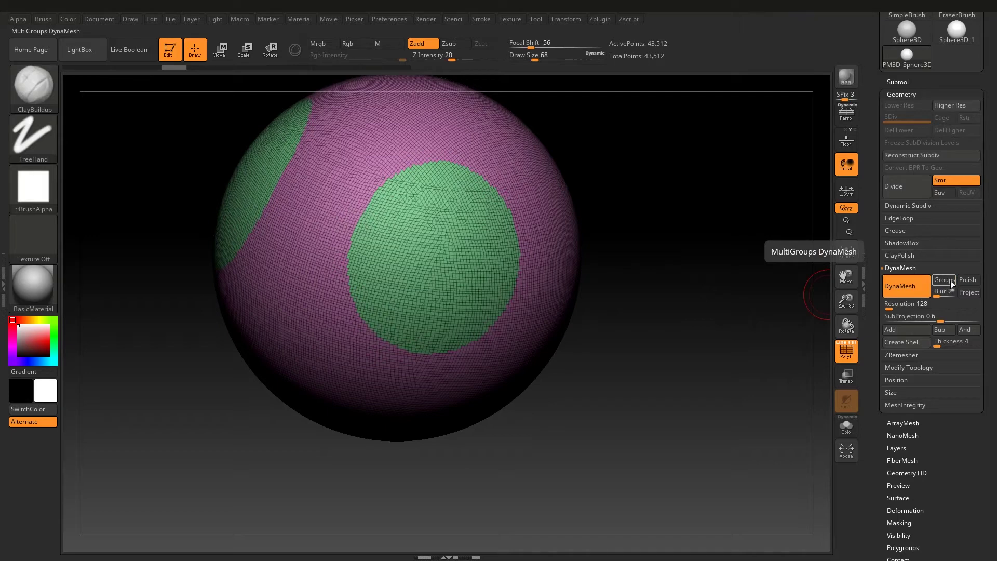
left_click(949, 281)
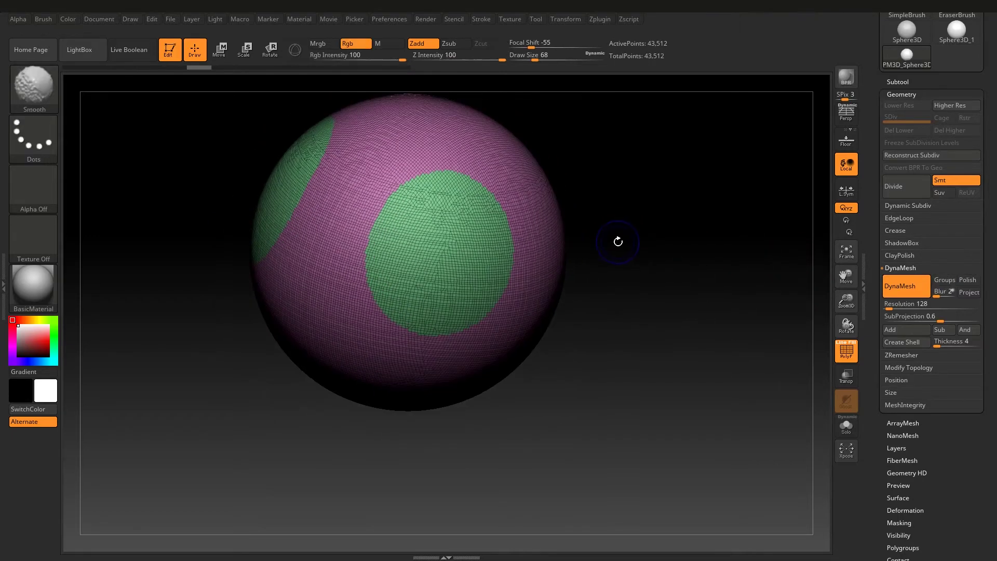
- Hide PolyF and build up a wide clay ridge at brush size 177
key("shift+f")
key("s")
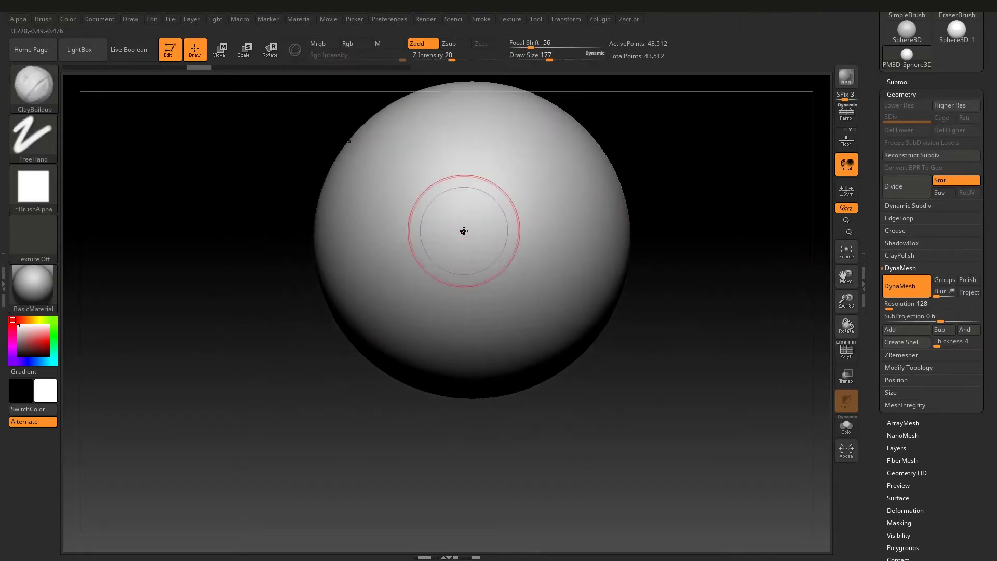
mouse_move(449, 249)
left_mouse_down()
mouse_move(465, 213)
mouse_move(623, 267)
left_mouse_up()
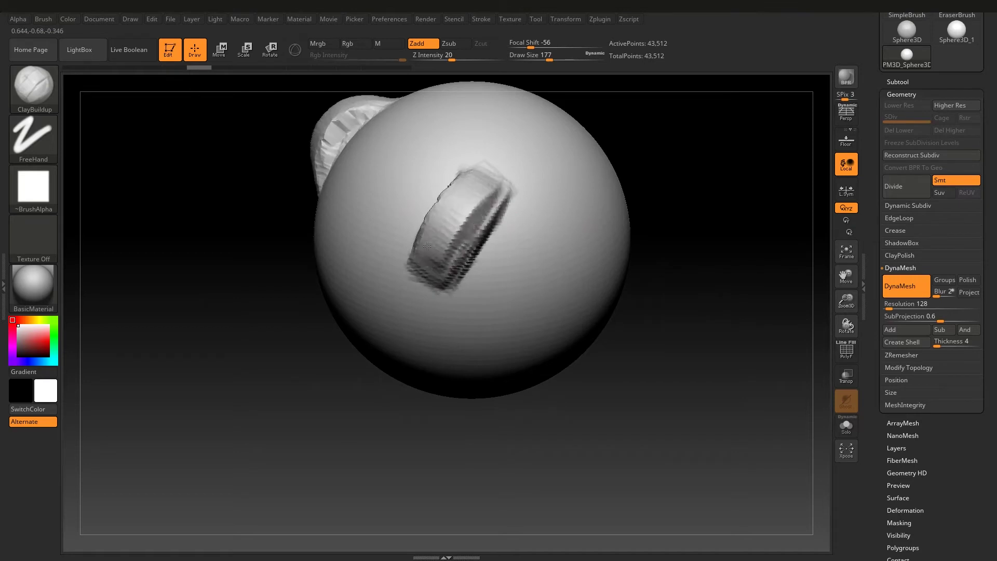
- Remesh with Polish on to smooth the ridge, then enable Project and disable Polish
left_click(968, 281)
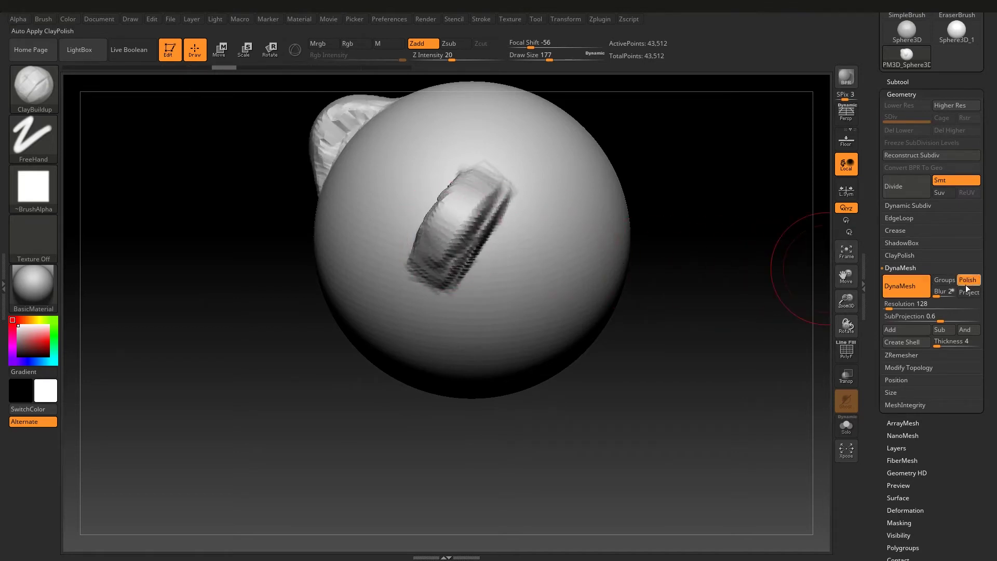
key("ctrl")
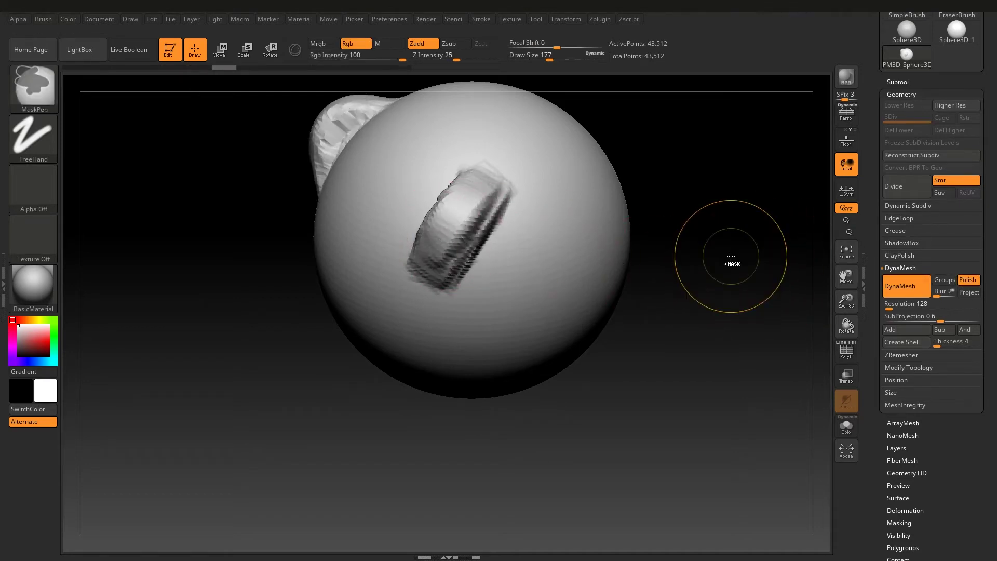
left_click_drag(772, 171, 712, 236, "ctrl")
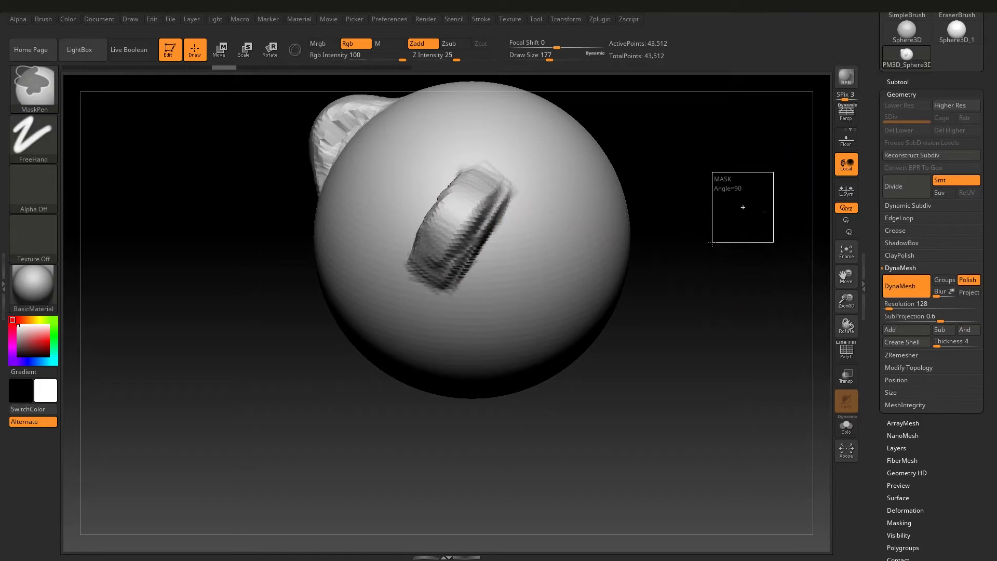
right_click_drag(479, 201, 461, 245)
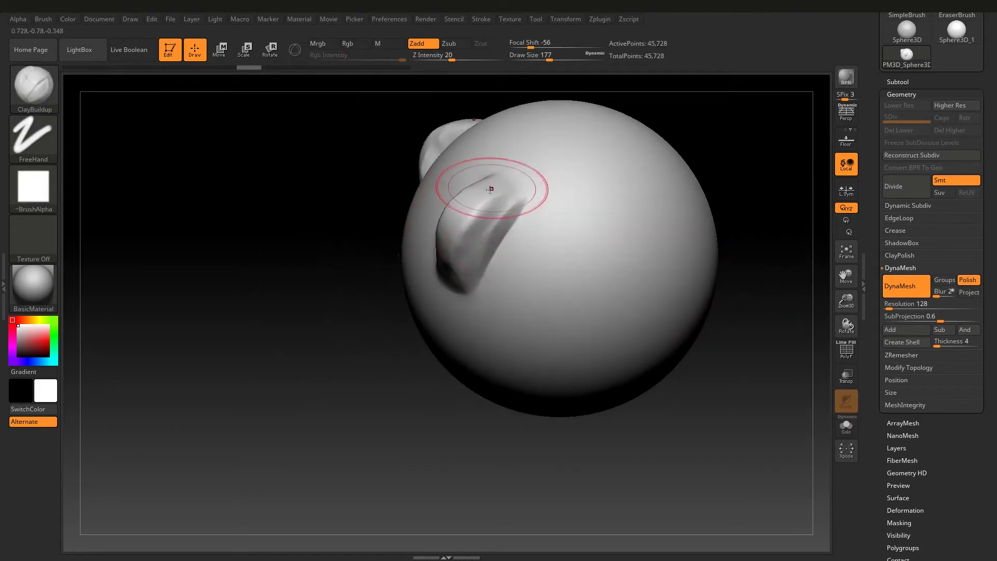
right_click_drag(445, 211, 640, 277)
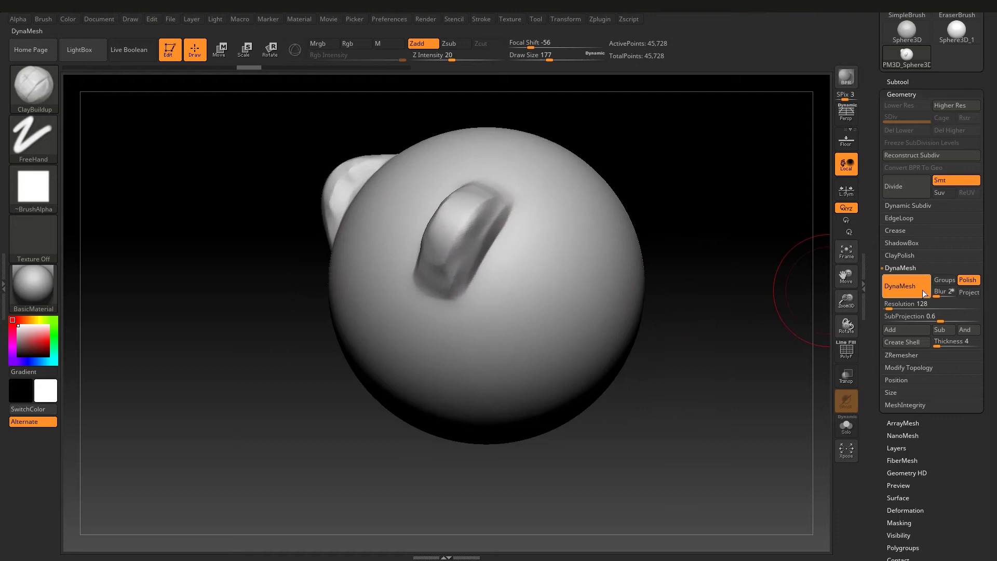
left_click(970, 292)
left_click(972, 281)
- Remesh without Polish, set DynaMesh Blur to 0, and merge a ridged clay buildup
left_click_drag(714, 208, 774, 280, "ctrl")
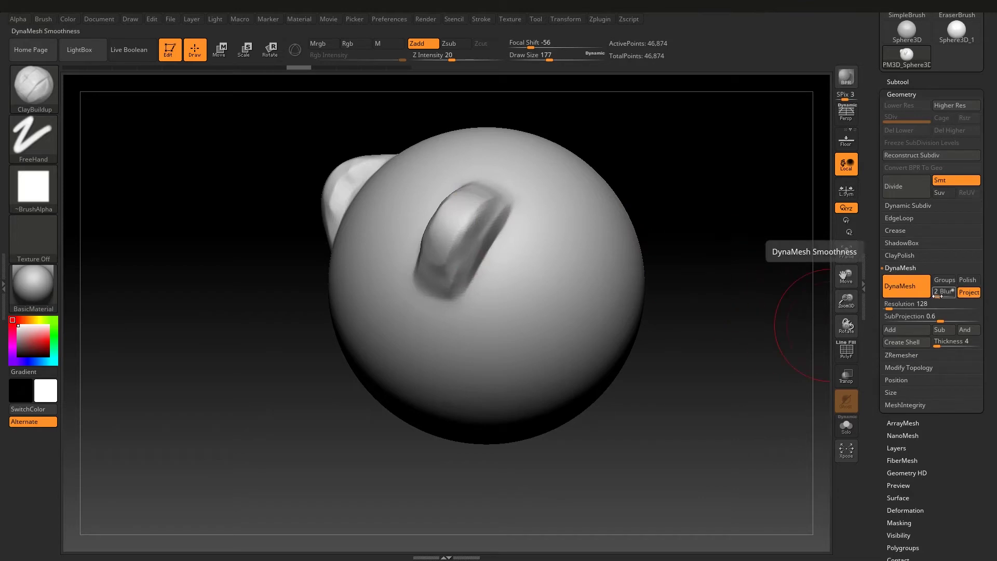
left_click_drag(938, 296, 920, 298)
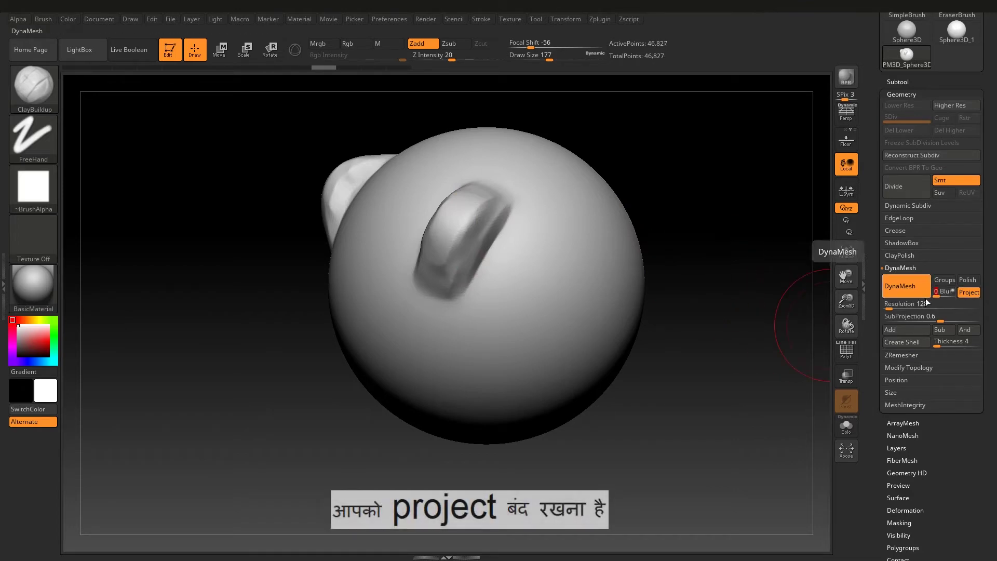
mouse_move(669, 281)
left_mouse_down()
mouse_move(581, 270)
mouse_move(570, 240)
left_mouse_up()
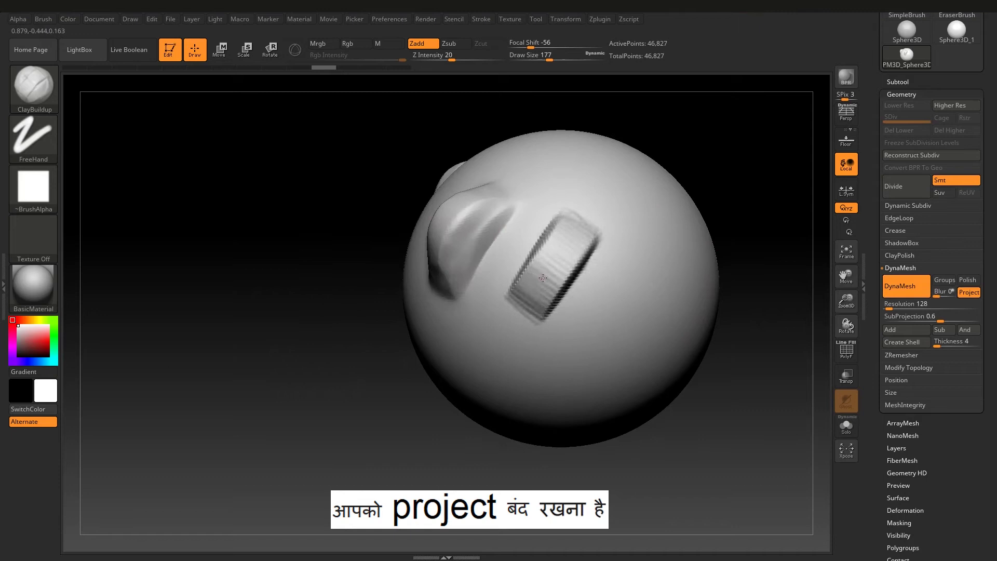
left_click_drag(738, 363, 779, 384, "ctrl")
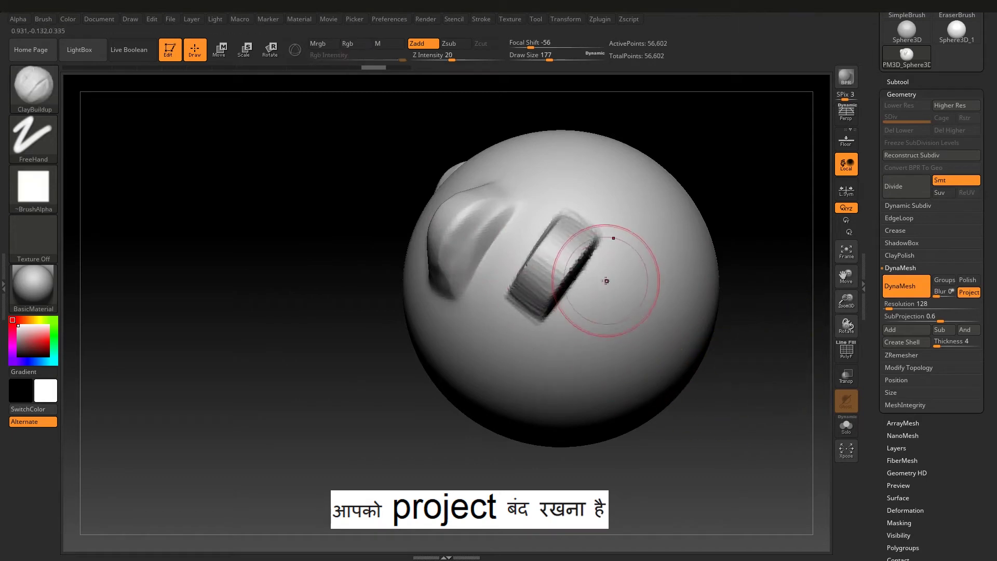
left_click_drag(605, 287, 584, 260)
left_click_drag(535, 312, 716, 263, "alt")
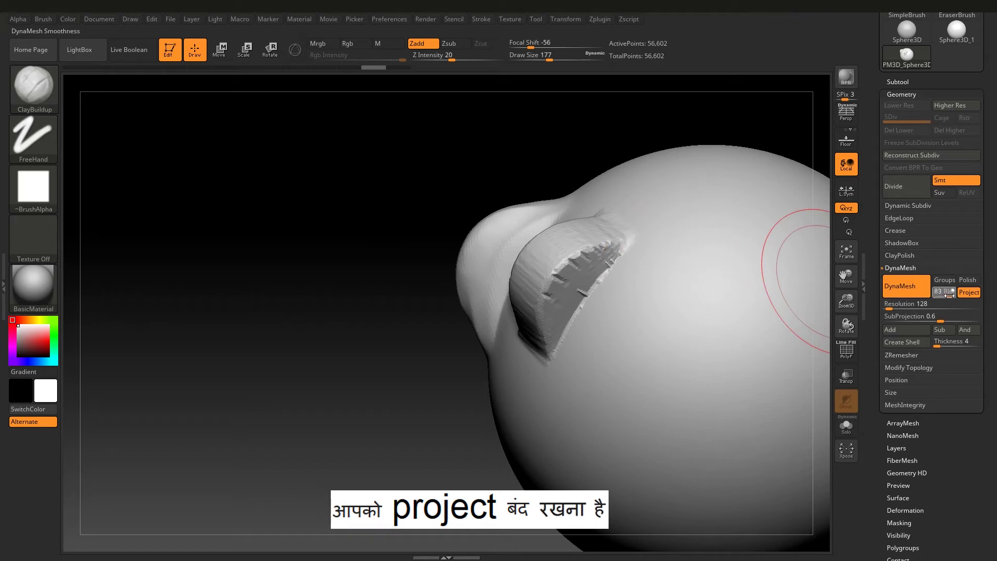
mouse_move(751, 273)
right_mouse_down()
mouse_move(666, 177)
mouse_move(701, 168)
right_mouse_up()
- Add and remesh a second clay cylinder, then undo back toward the plain sphere
left_click_drag(735, 137, 681, 187, "ctrl")
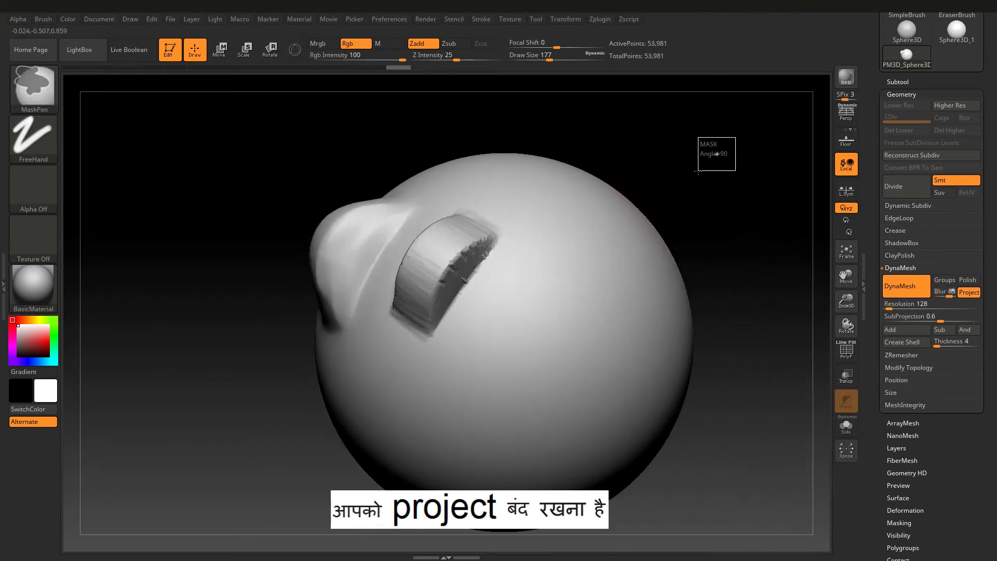
right_click_drag(490, 245, 599, 272)
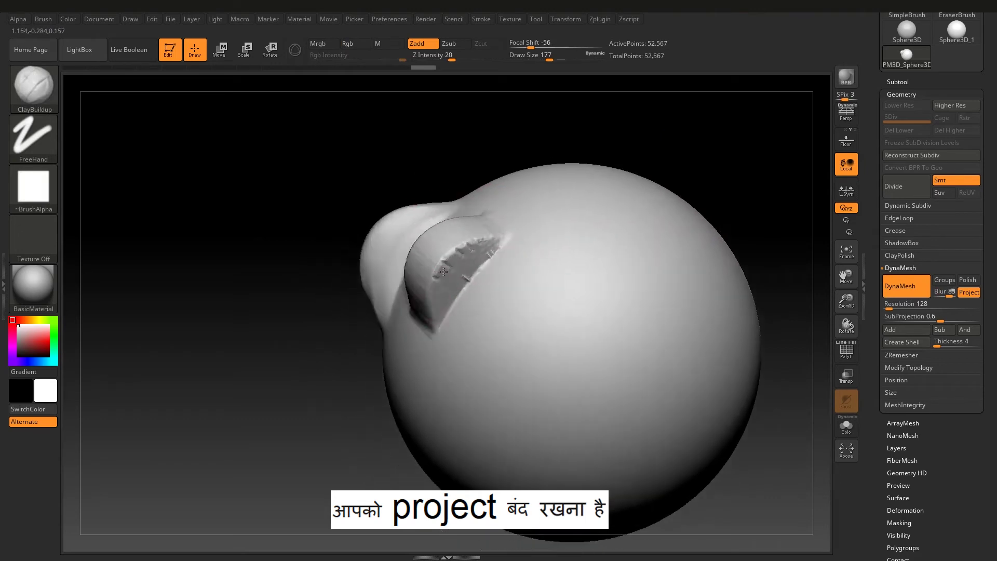
right_click_drag(545, 289, 807, 264)
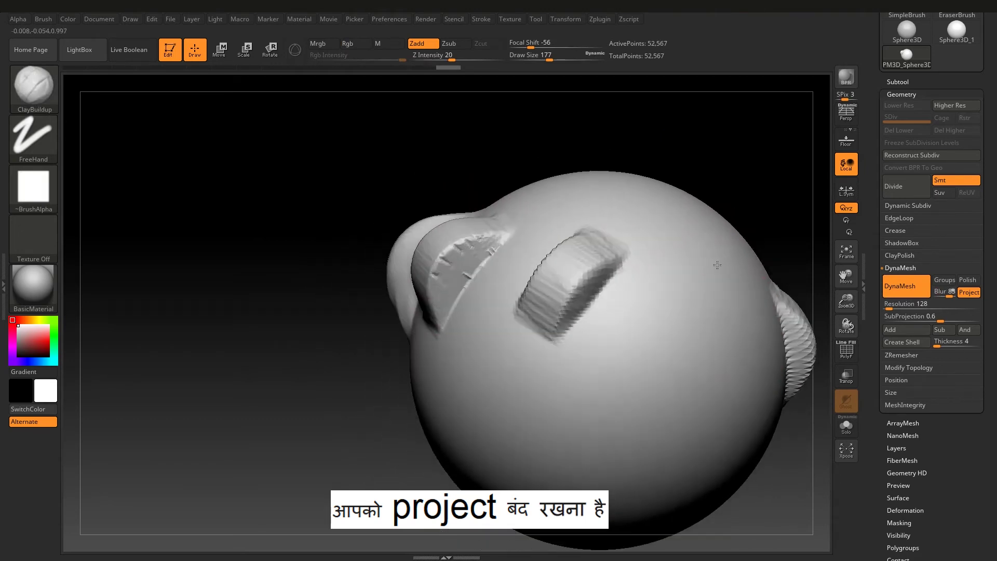
left_click_drag(779, 171, 741, 223, "ctrl")
mouse_move(488, 298)
right_mouse_down()
mouse_move(495, 245)
mouse_move(485, 289)
right_mouse_up()
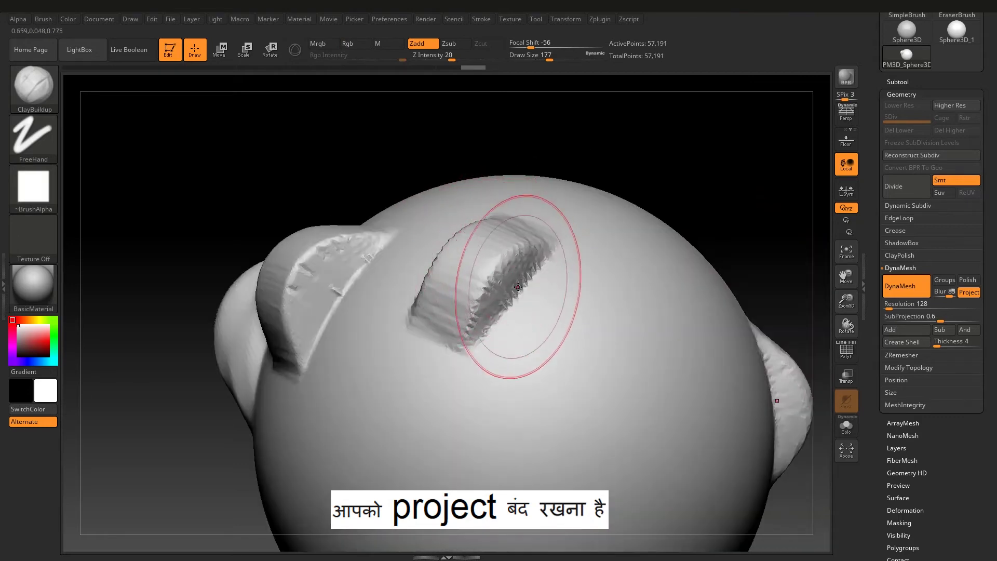
key("ctrl+z")
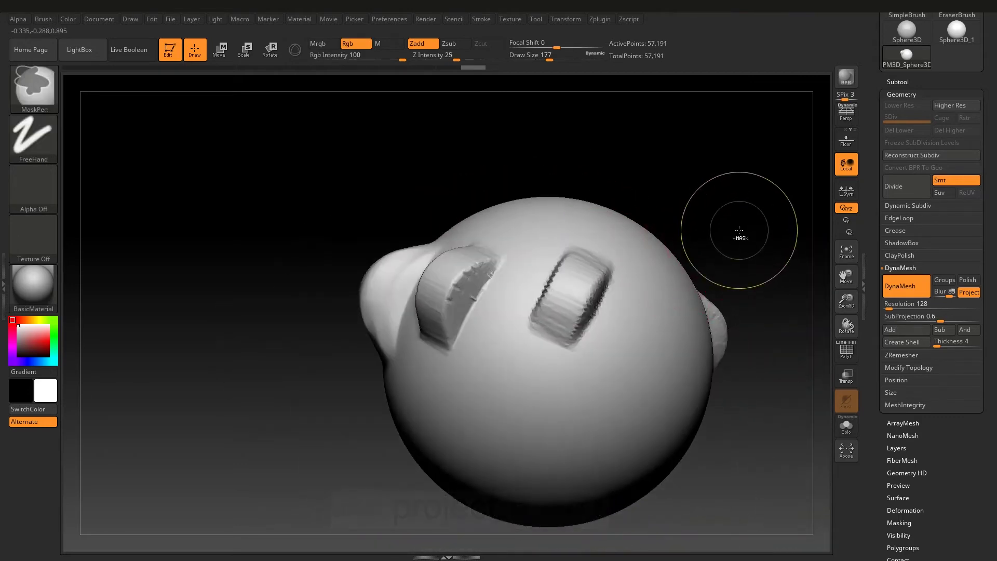
key("ctrl+z")
key("ctrl+z")
key("ctrl+z")
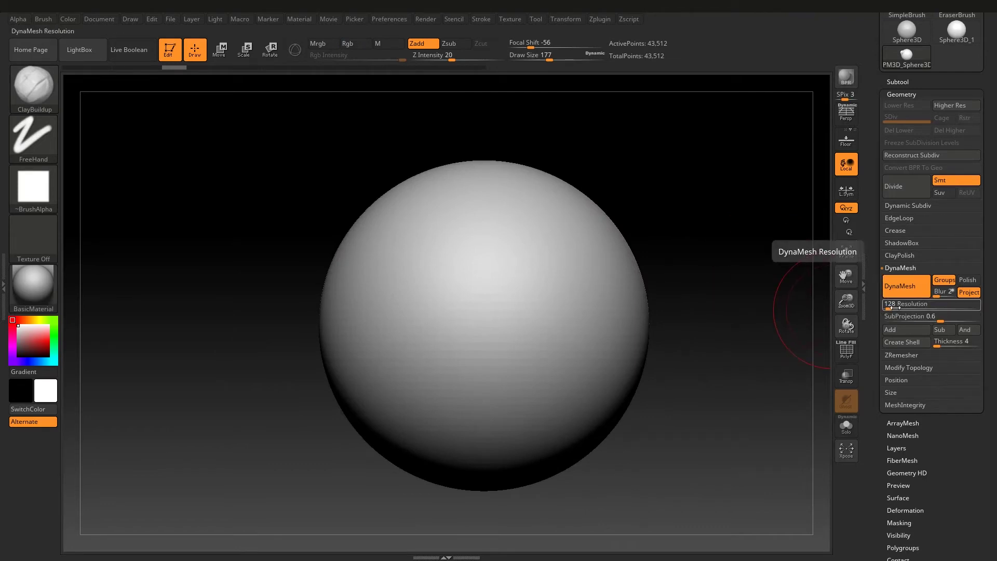
- Set brush size 182 and flatten a patch on the sphere with TrimDynamic
key("ctrl+z")
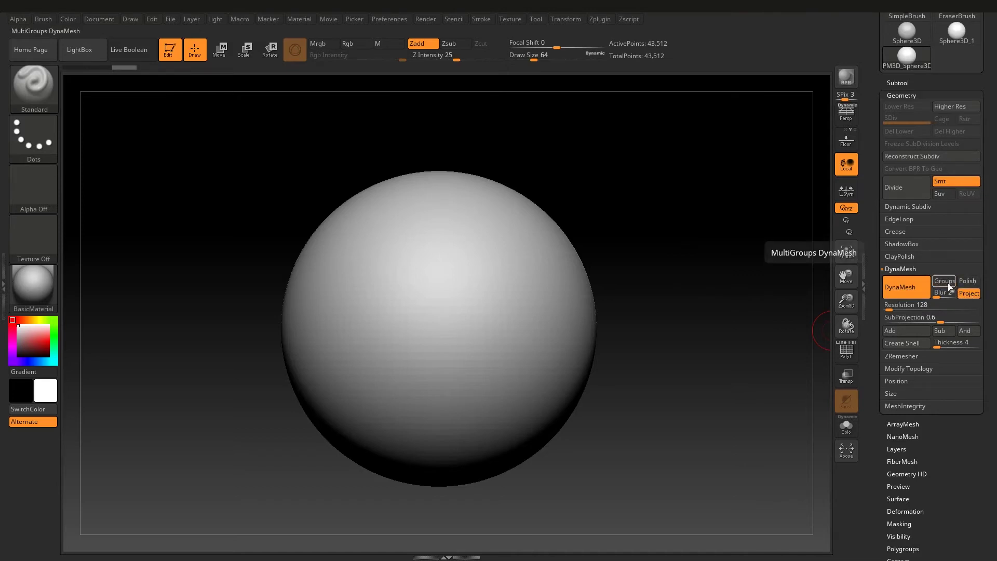
key("s")
left_click_drag(496, 269, 447, 271)
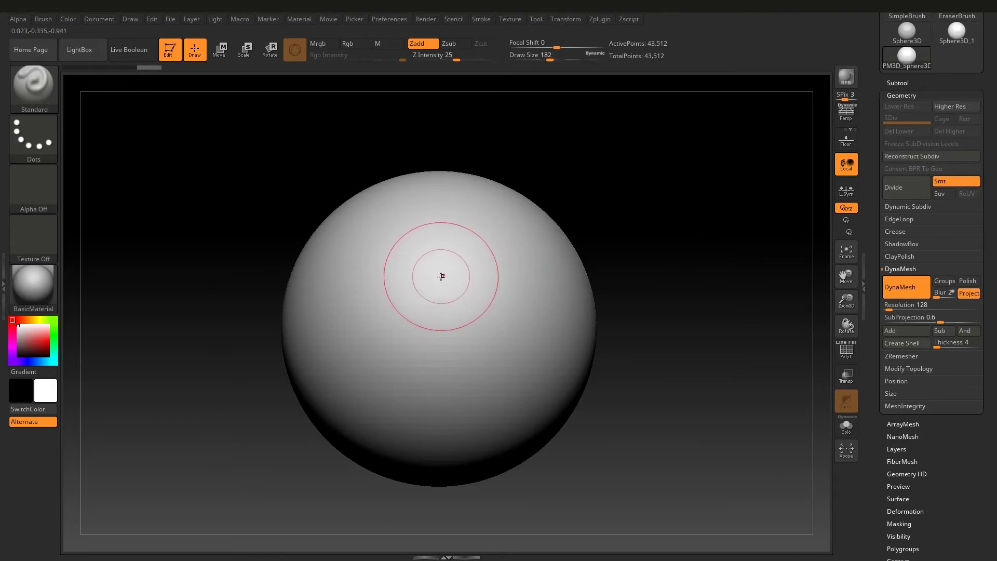
key("b")
key("t")
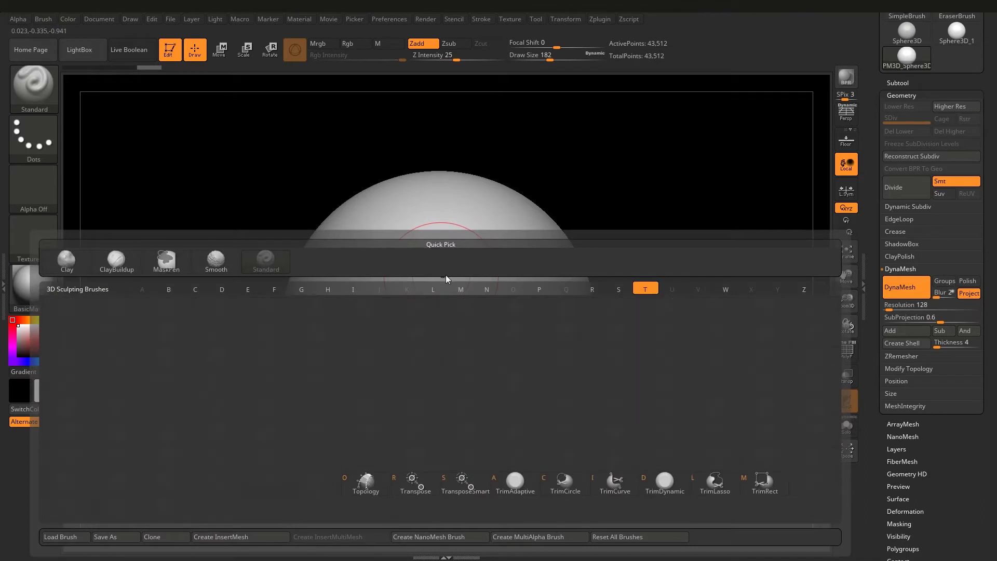
left_click(665, 484)
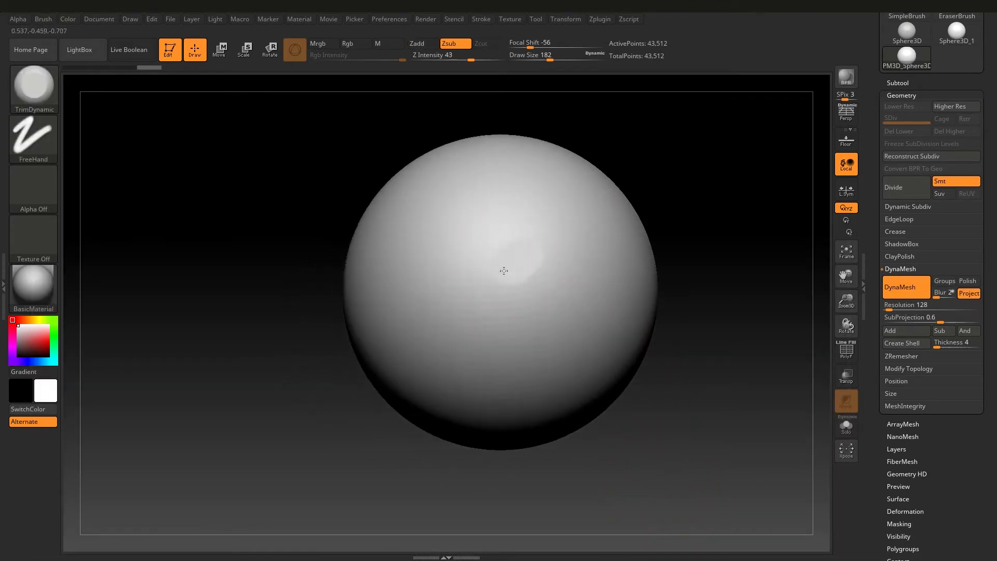
left_click_drag(503, 270, 507, 275)
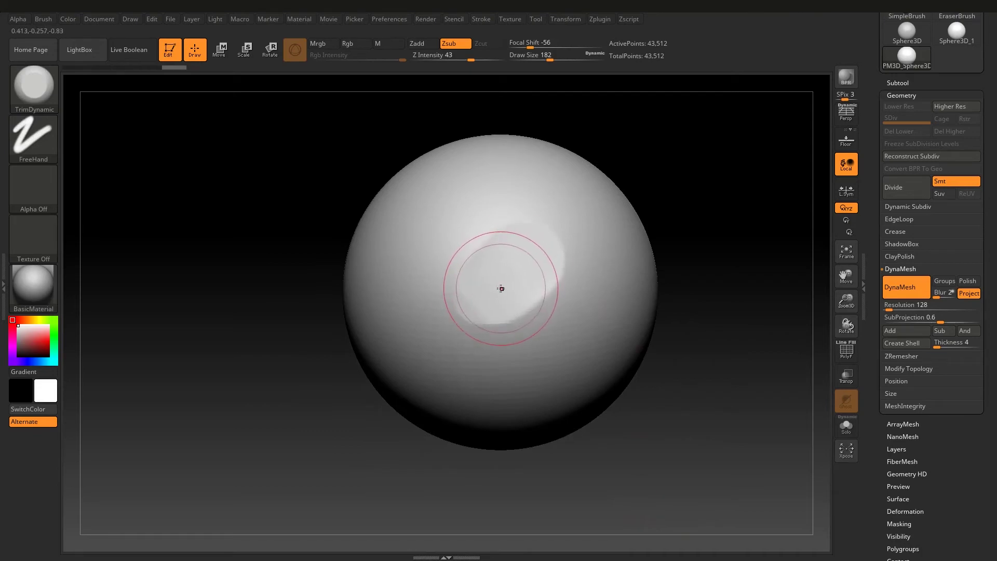
- Widen the flat facet with TrimAdaptive, then raise DynaMesh SubProjection to 1
key("b")
key("t")
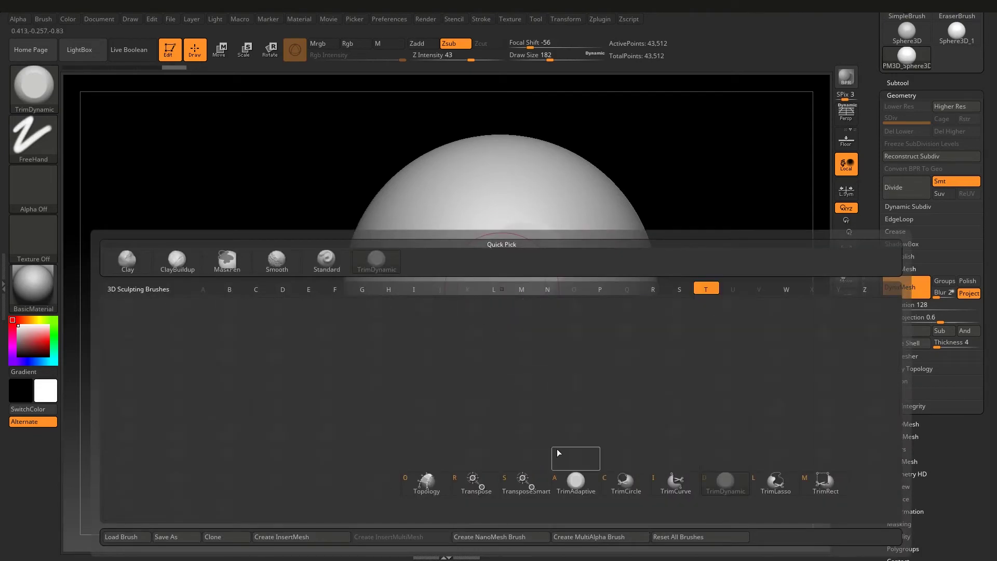
key("a")
mouse_move(523, 251)
left_mouse_down()
mouse_move(500, 312)
mouse_move(513, 252)
left_mouse_up()
right_click_drag(512, 252, 510, 232)
right_click(510, 232)
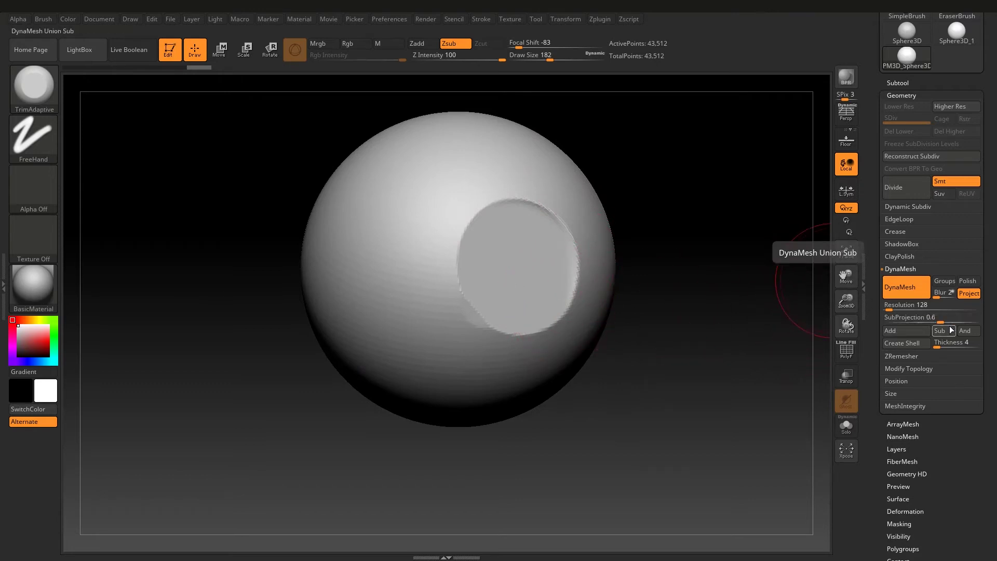
left_click_drag(943, 321, 980, 321)
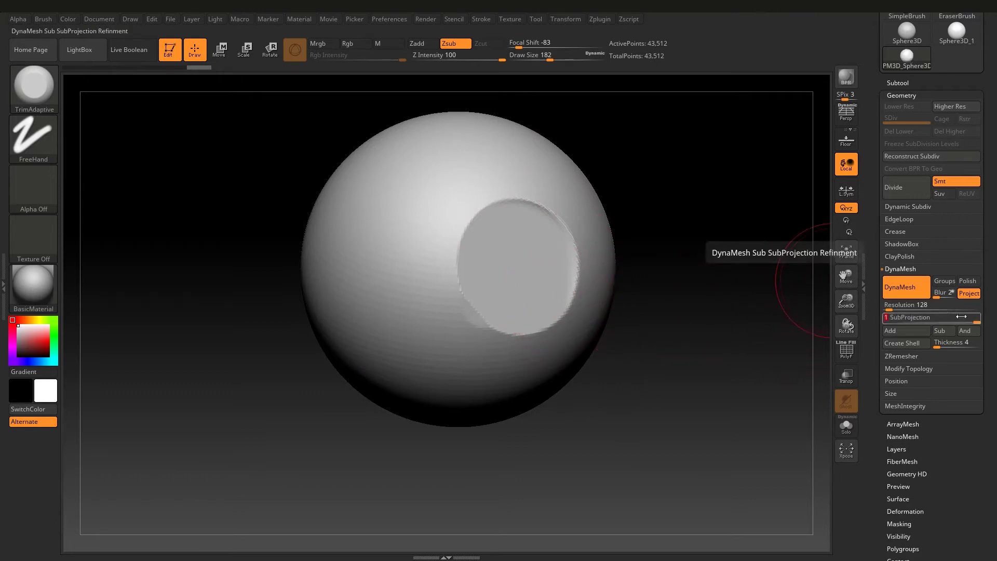
left_click_drag(639, 235, 643, 232, "ctrl")
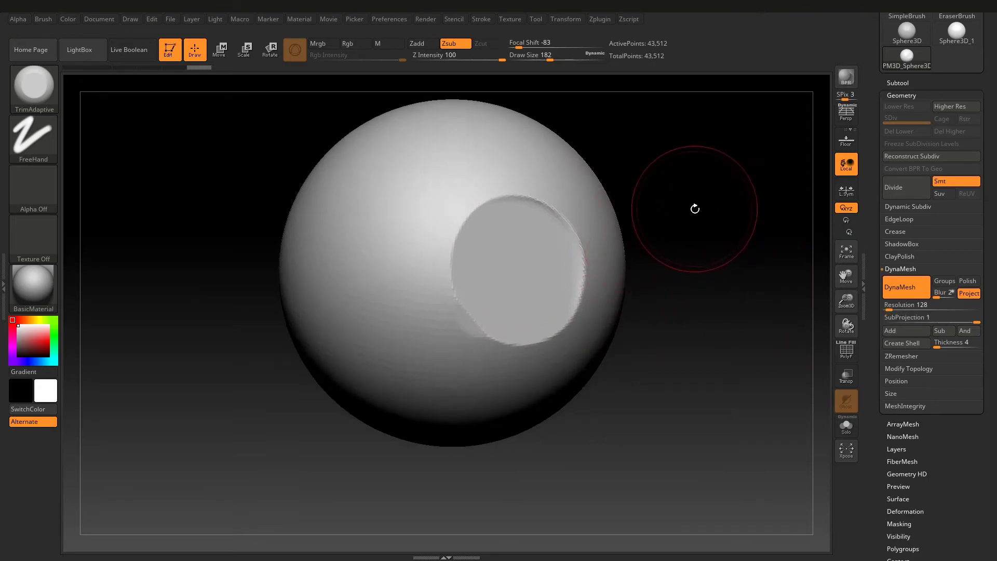
- Show the wireframe and DynaMesh the sphere, then reframe it around the cut circle
key("shift+f")
right_click_drag(685, 216, 713, 208, "ctrl")
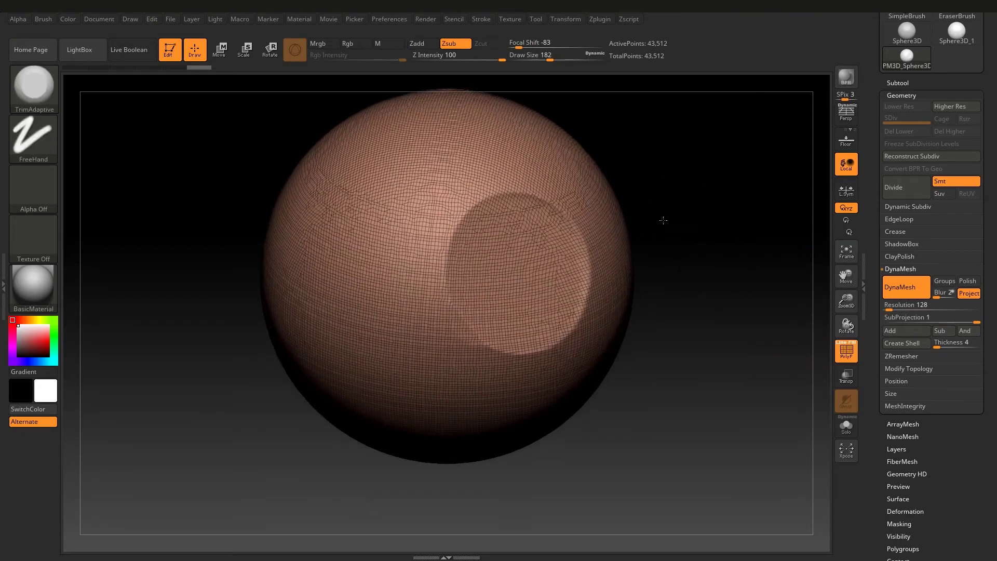
left_click_drag(689, 219, 693, 217, "ctrl")
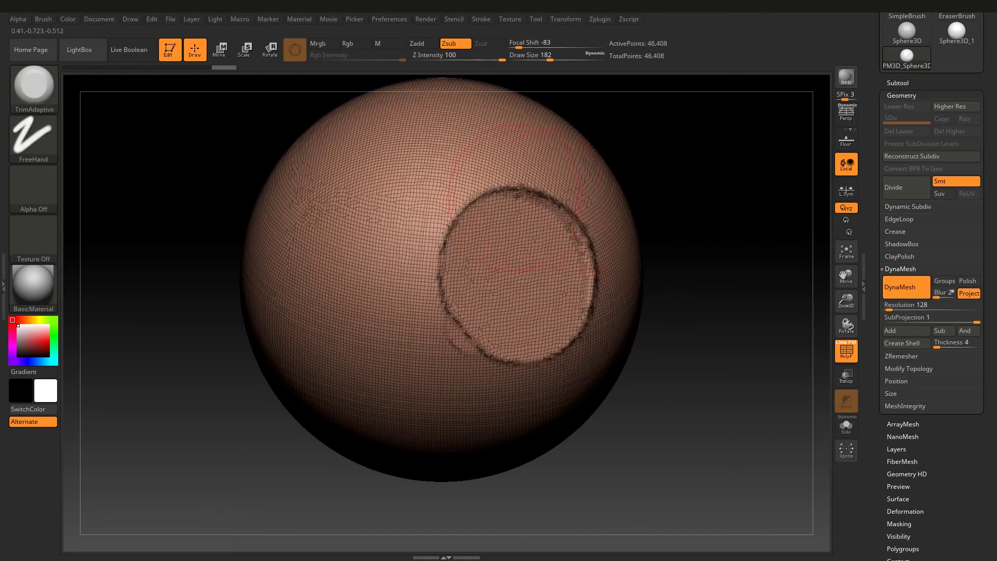
right_click_drag(454, 213, 538, 200, "ctrl")
right_click_drag(798, 303, 769, 290, "ctrl")
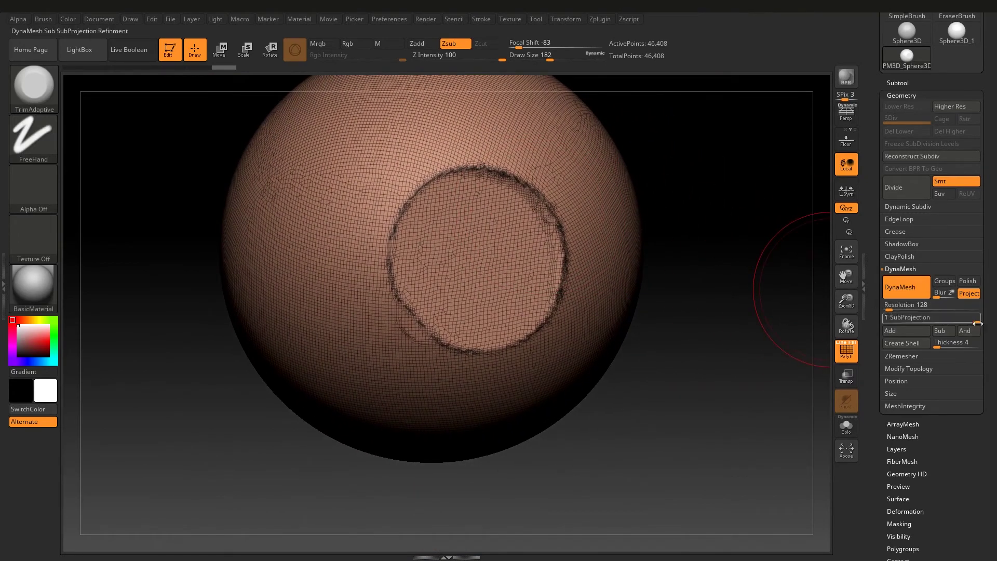
- Lower DynaMesh SubProjection to 0.6, remesh again, and expand the Subtool list
left_click_drag(976, 323, 889, 312)
left_click_drag(709, 170, 751, 213, "ctrl")
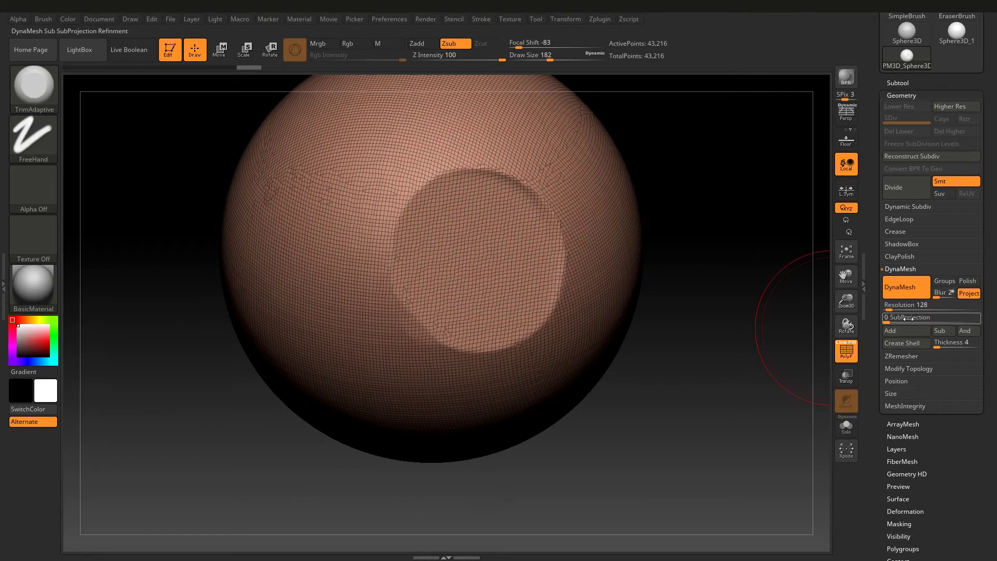
left_click_drag(710, 297, 668, 308)
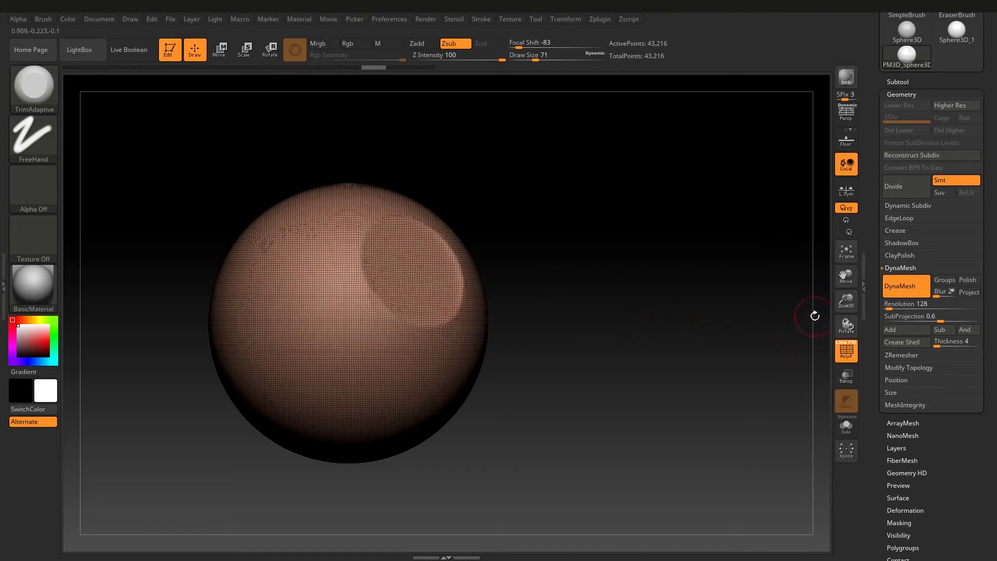
left_click_drag(875, 123, 872, 148)
left_click(902, 107)
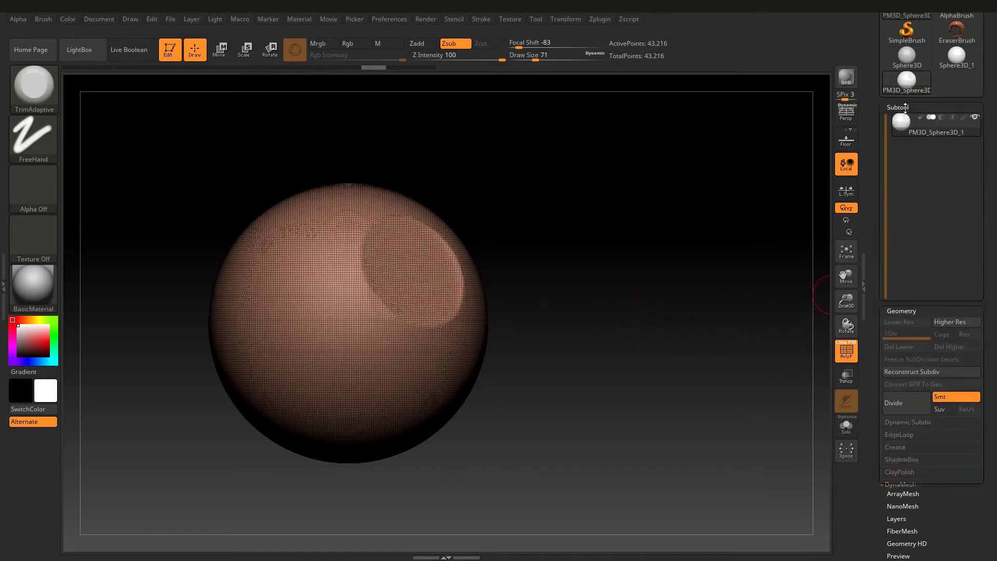
left_click_drag(872, 338, 873, 321)
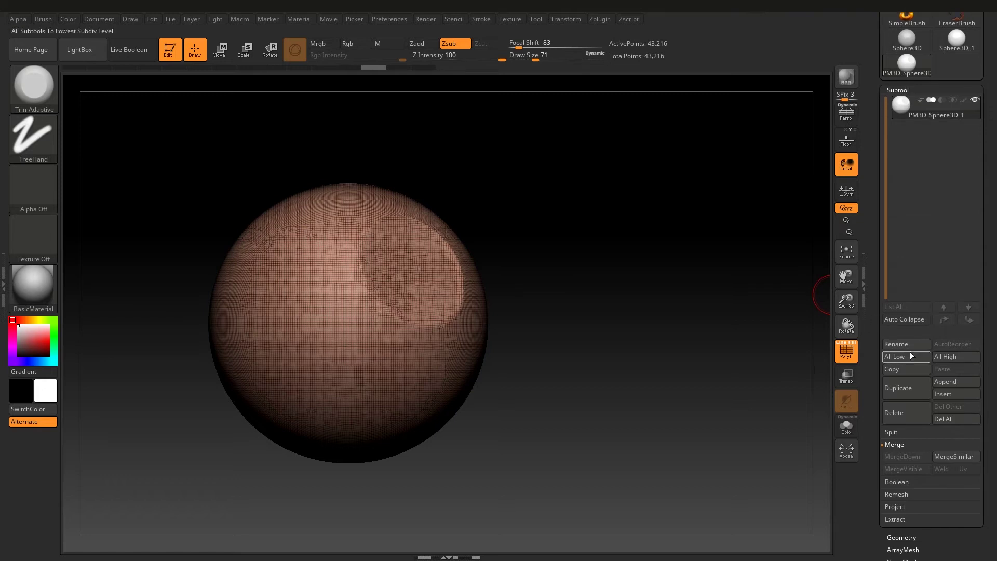
- Append a Cone3D subtool and make it the active subtool
left_click(964, 384)
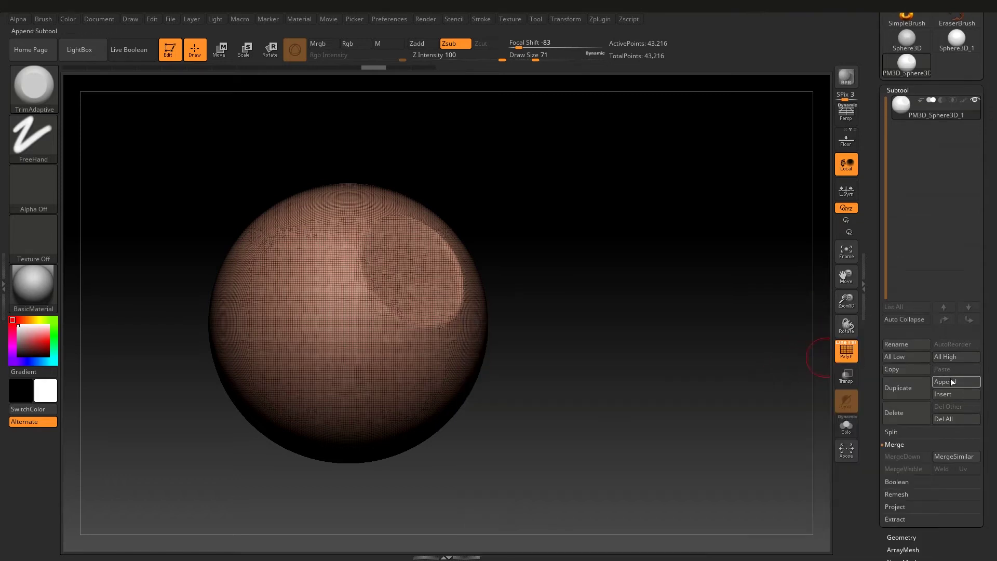
left_click(949, 381)
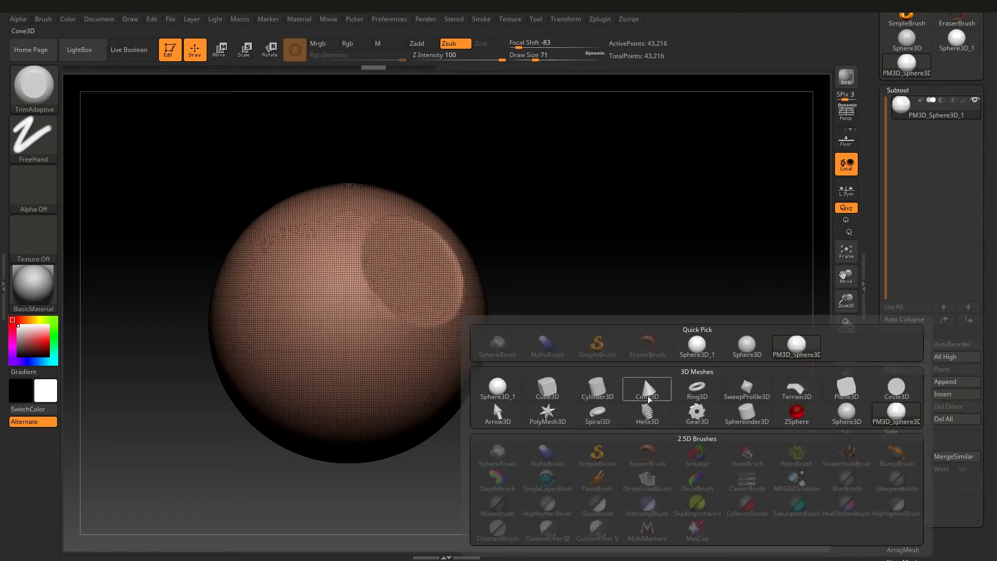
mouse_move(646, 388)
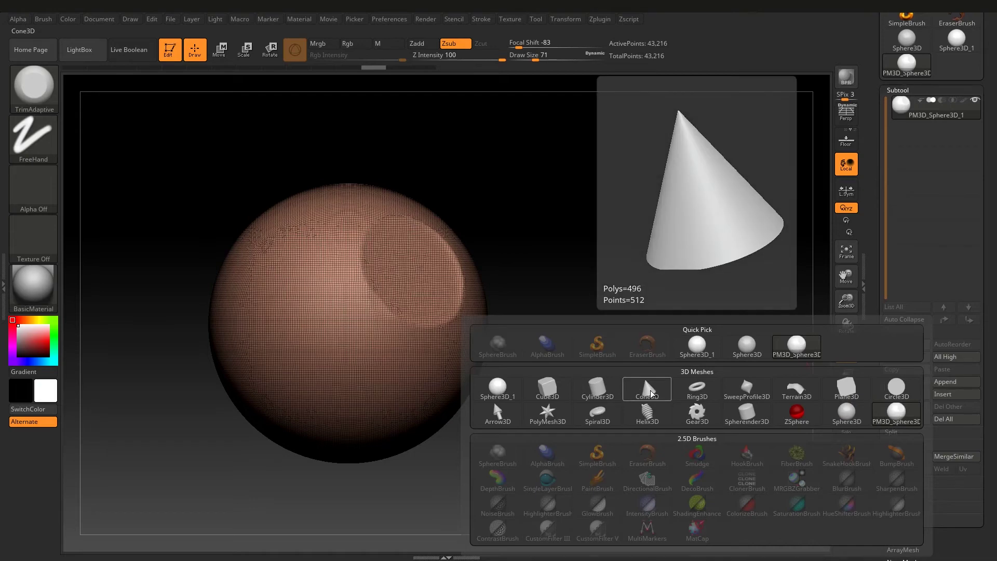
left_click(650, 391)
left_click(965, 141)
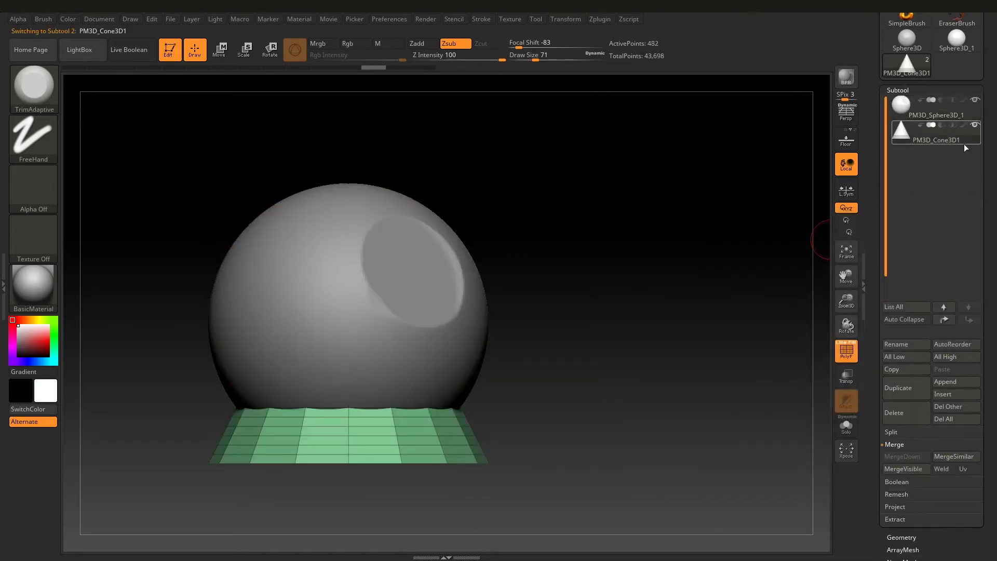
- Transpose-move the cone up onto the sphere, try Subtract then revert, and select the sphere
left_click(219, 50)
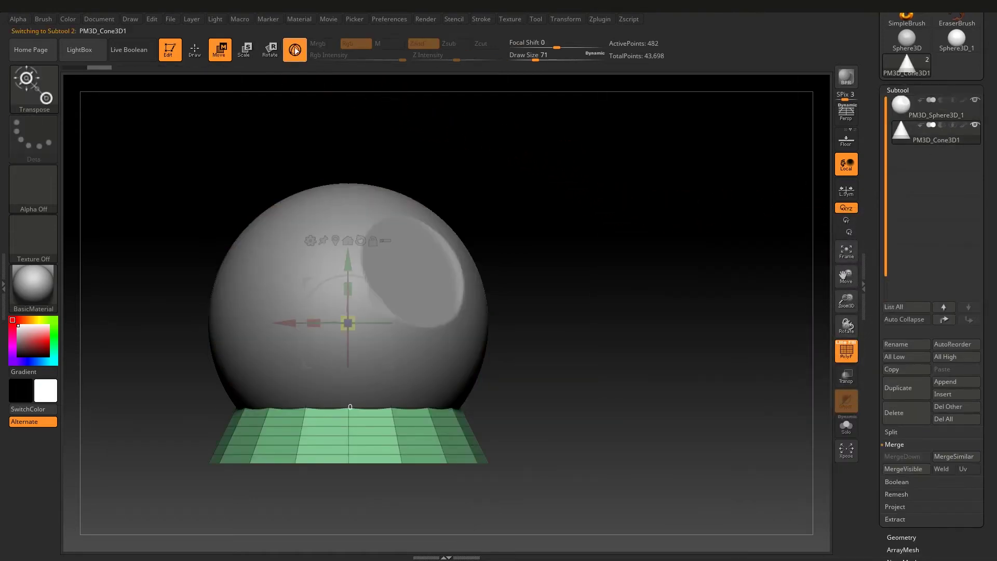
left_click(295, 49)
left_click_drag(419, 303, 419, 466)
left_click_drag(425, 383, 564, 269)
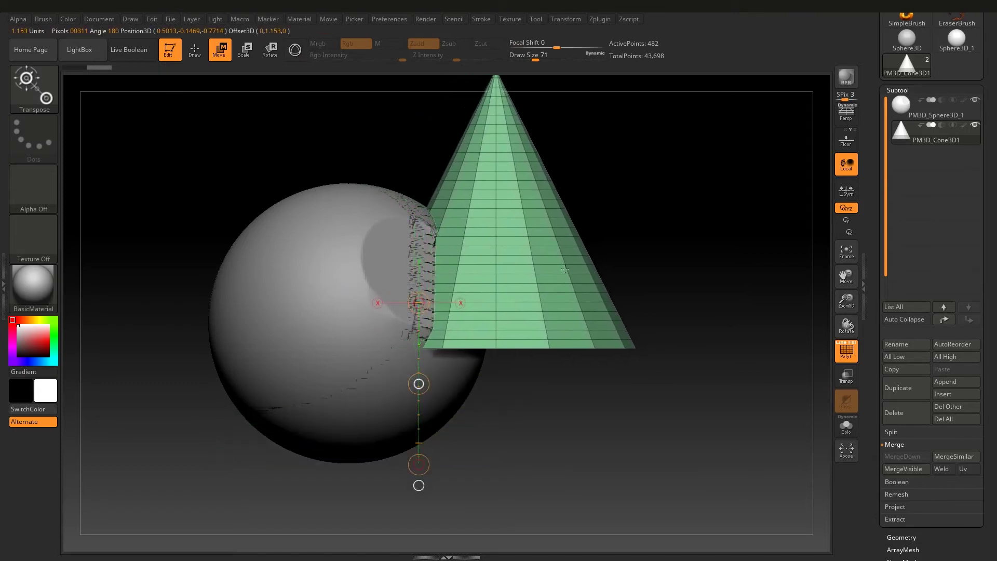
left_click_drag(618, 239, 640, 221)
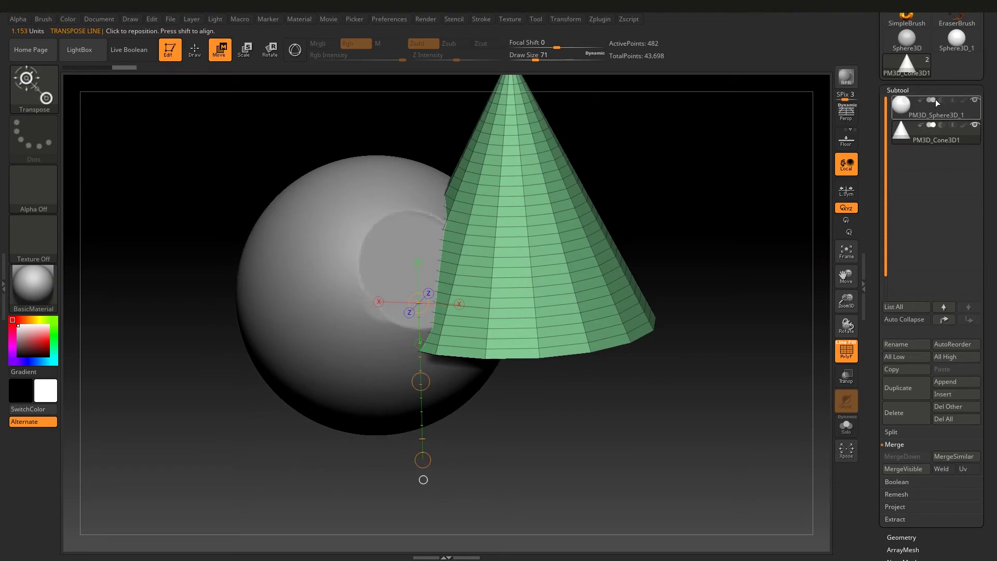
mouse_move(935, 133)
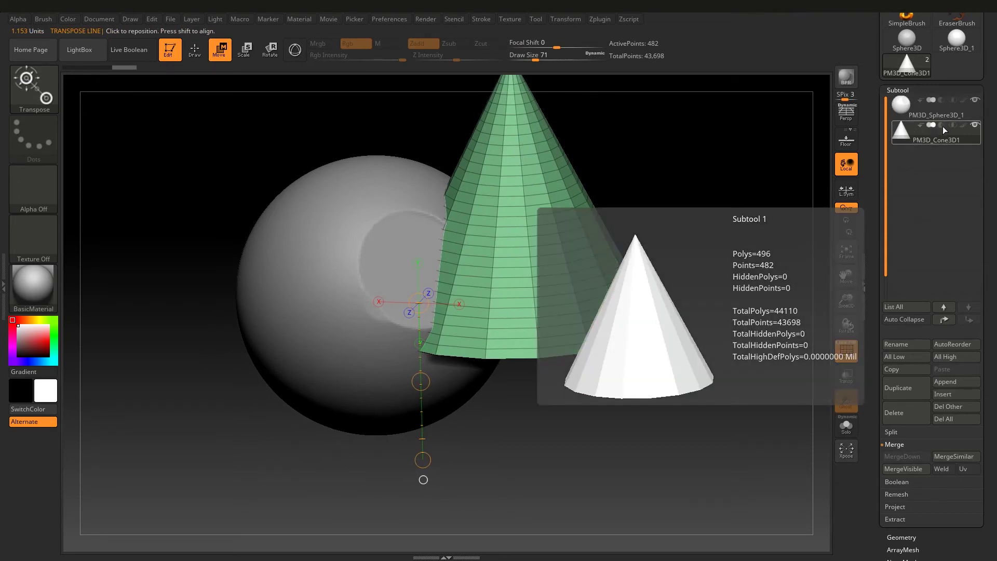
left_click(942, 126)
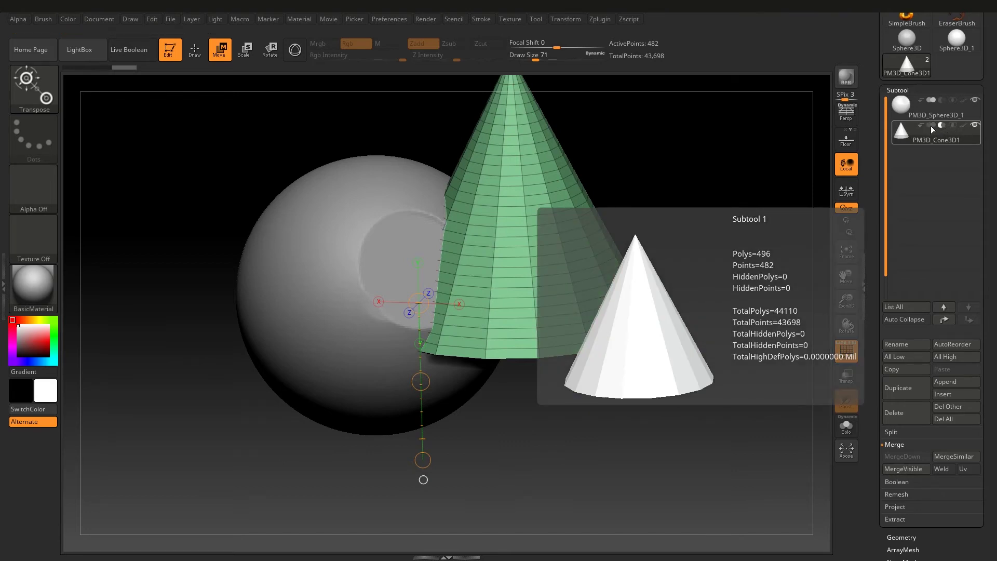
left_click(930, 126)
left_click(970, 114)
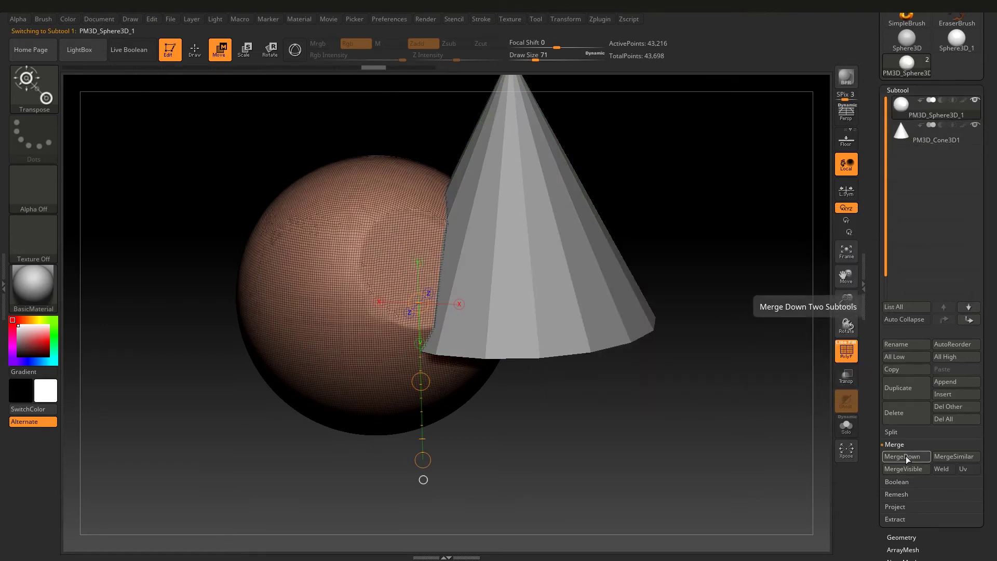
- Merge the cone down into the sphere and bring up the Geometry settings
left_click(903, 456)
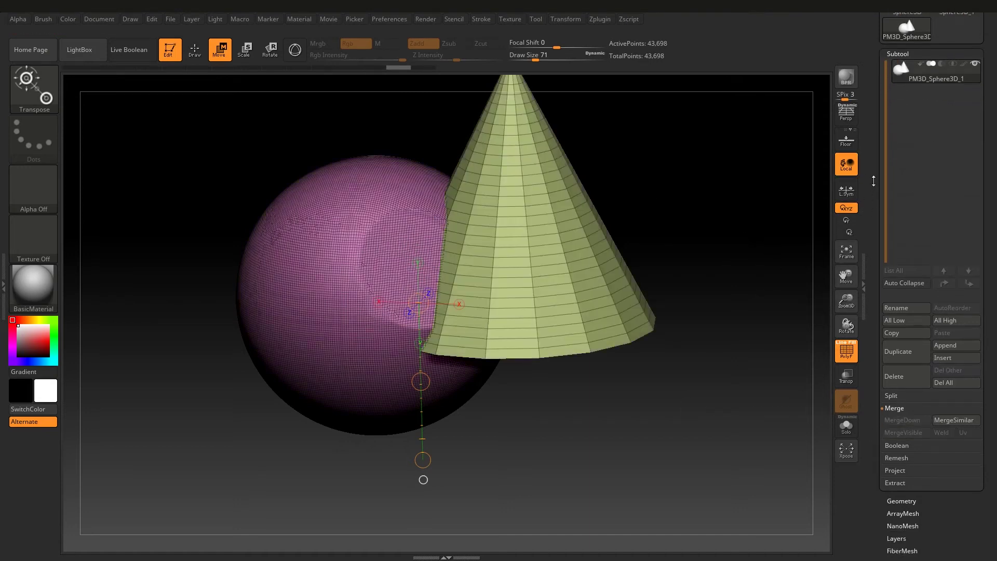
scroll(905, 170, "down", 5)
left_click(907, 190)
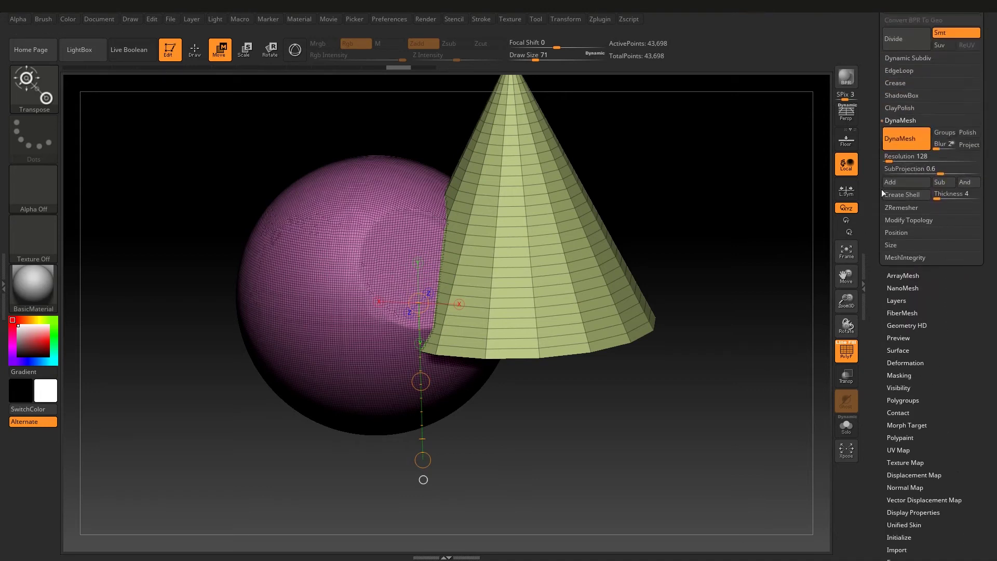
scroll(888, 197, "up", 1)
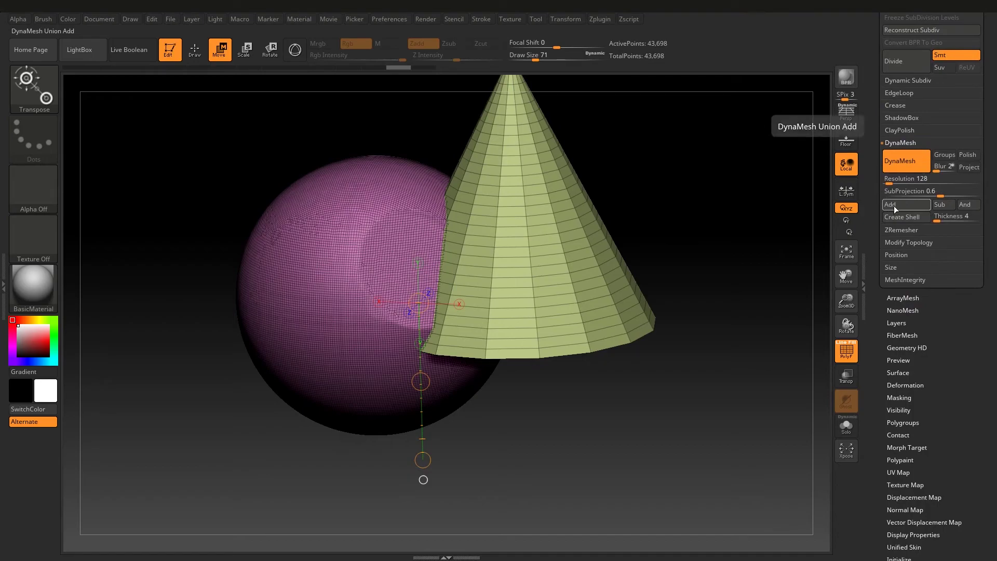
- DynaMesh the merged mesh, undo it, then view the cone tip and return to Draw mode
left_click(894, 205)
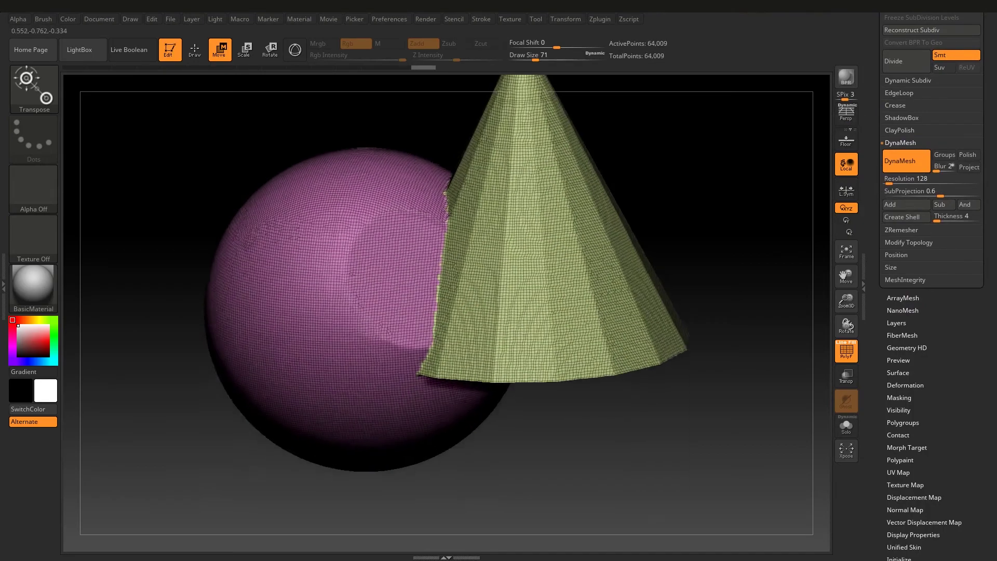
scroll(447, 212, "up", 2)
scroll(447, 211, "up", 1)
scroll(445, 209, "up", 1)
scroll(444, 206, "up", 3)
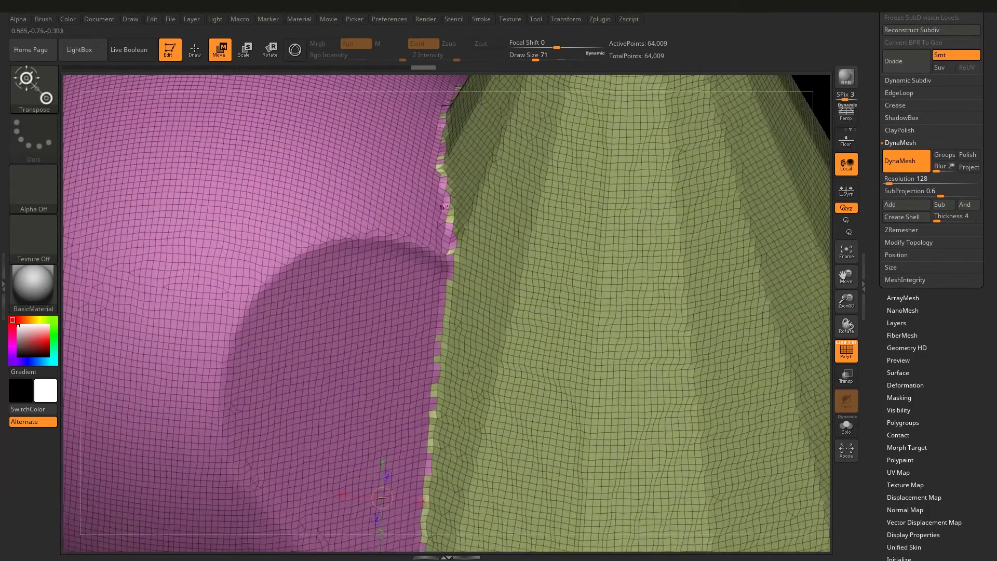
scroll(451, 253, "down", 3)
scroll(470, 240, "down", 1)
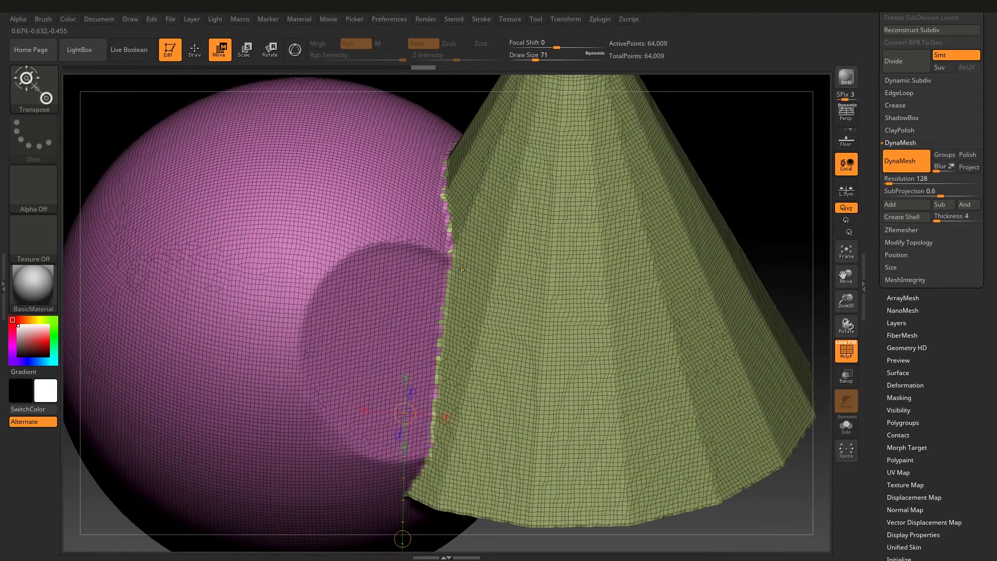
key("ctrl+z")
scroll(452, 260, "up", 3)
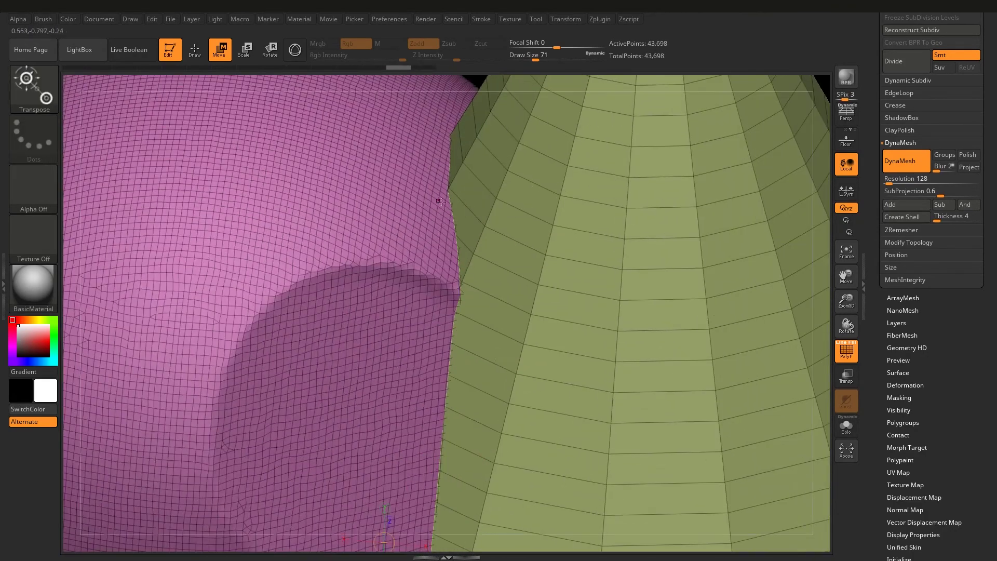
scroll(442, 311, "down", 1)
scroll(439, 291, "down", 1)
scroll(431, 234, "down", 1)
scroll(426, 193, "down", 2)
scroll(425, 194, "down", 1)
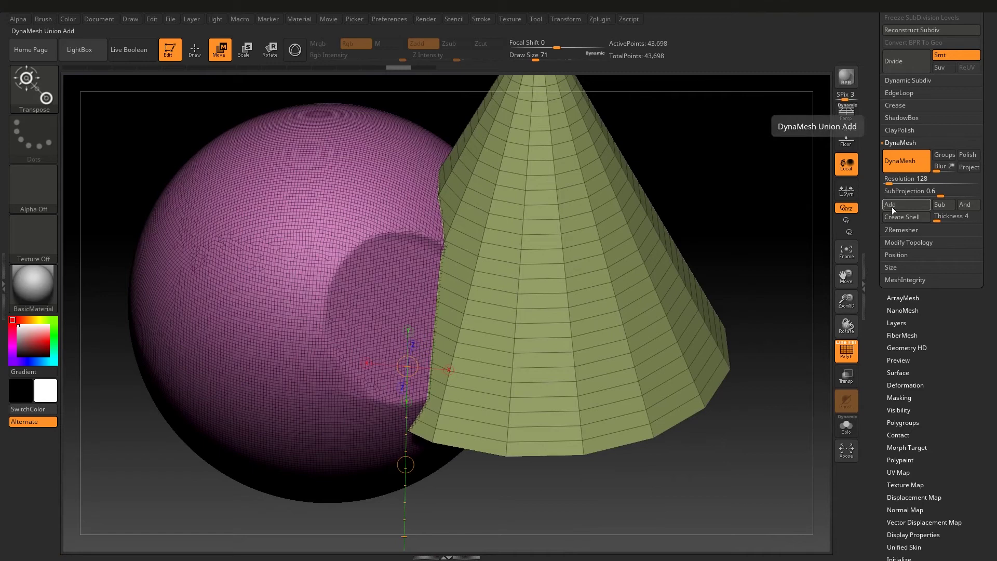
left_click_drag(747, 192, 737, 222)
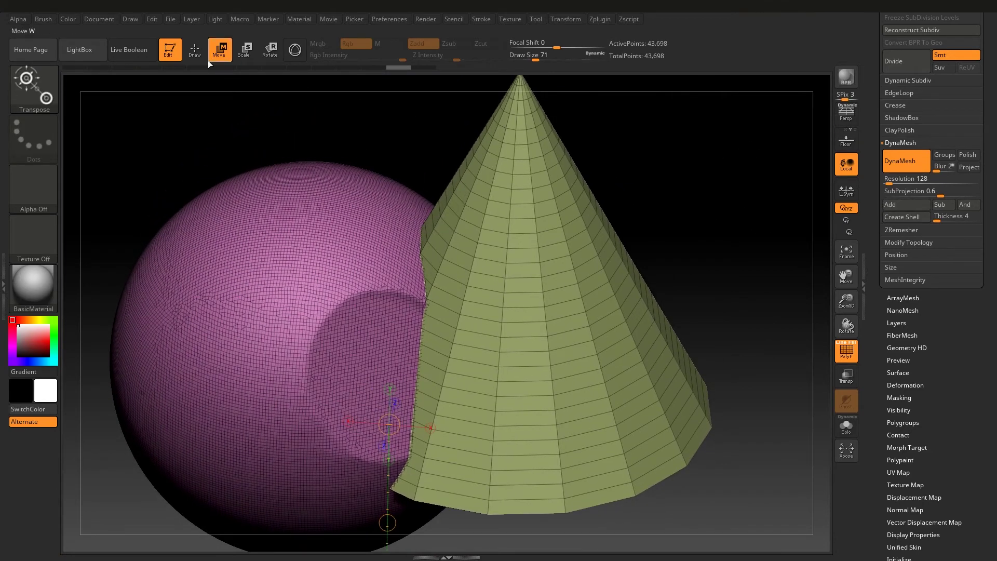
left_click(195, 51)
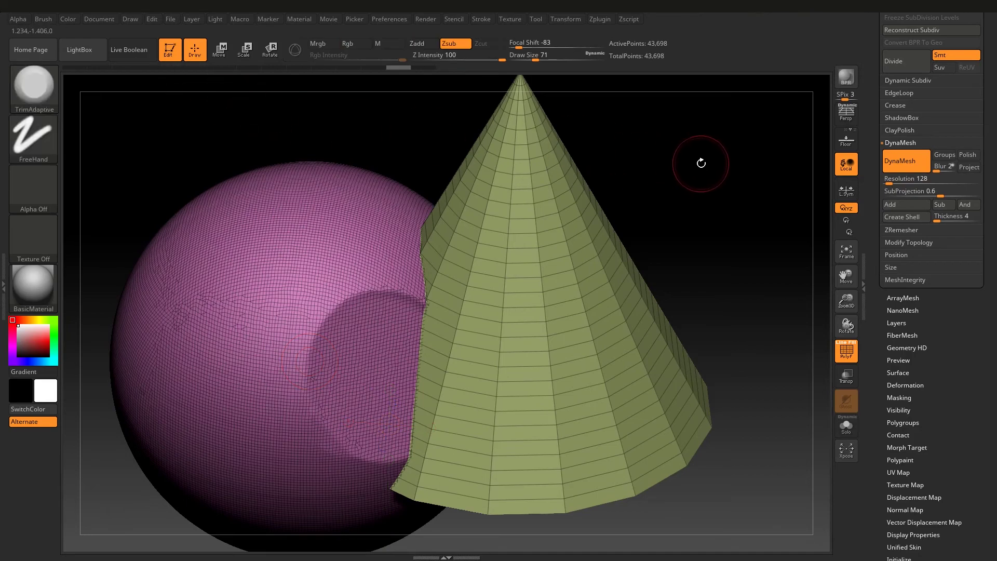
- Ctrl-drag to DynaMesh the merged sphere and cone, then frame the model
key("ctrl")
left_click_drag(759, 129, 671, 200, "ctrl")
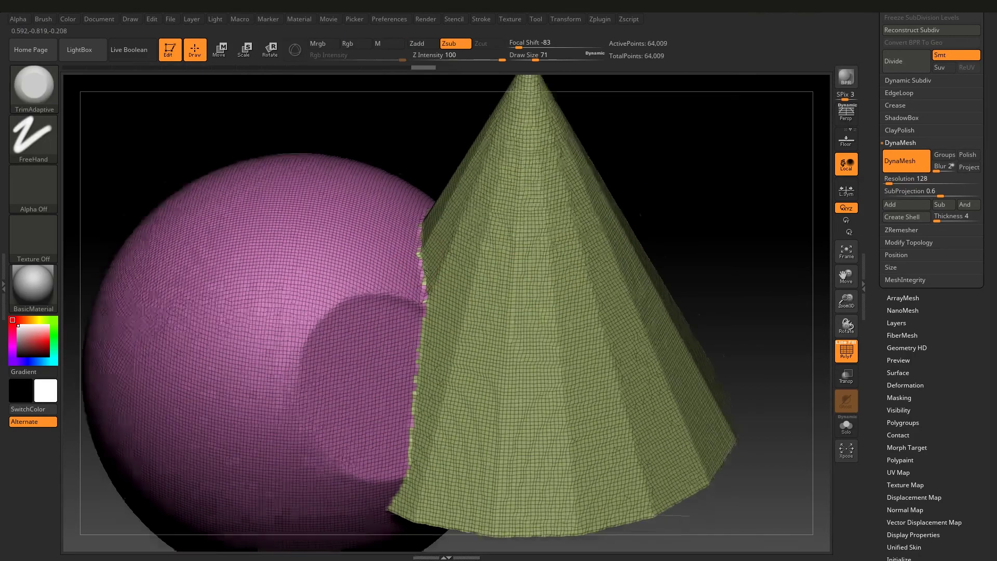
scroll(429, 307, "up", 5)
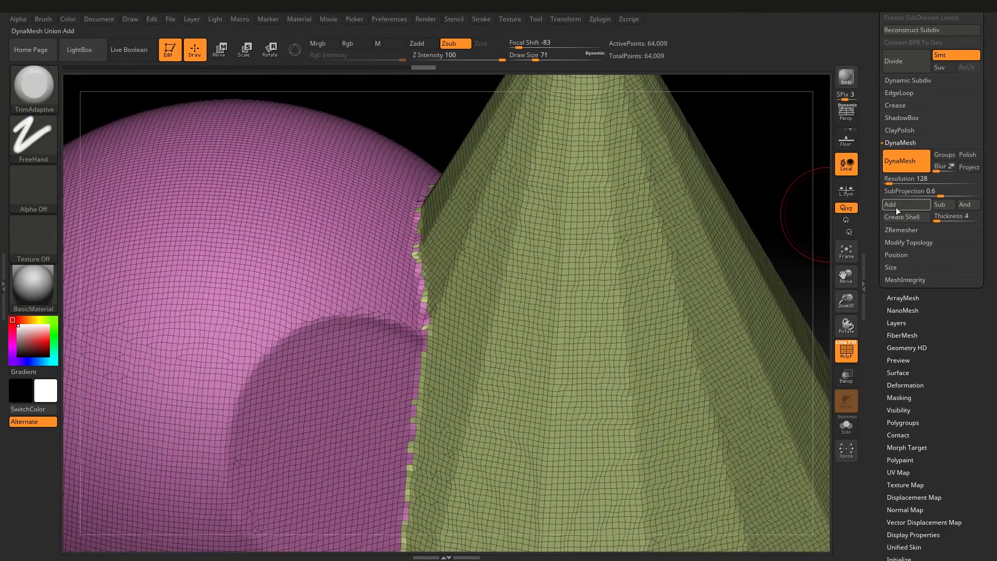
key("f")
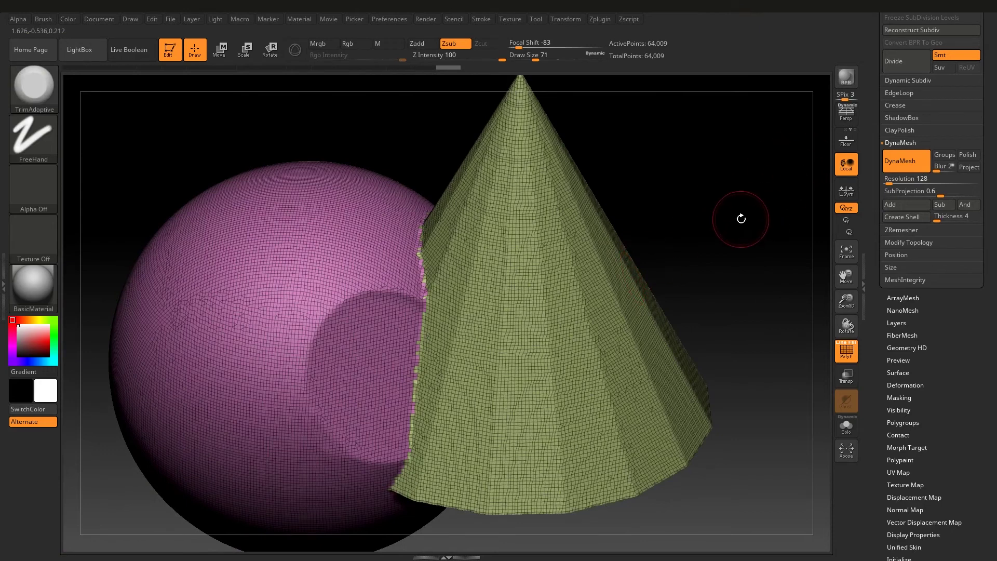
left_click_drag(753, 167, 743, 201, "alt")
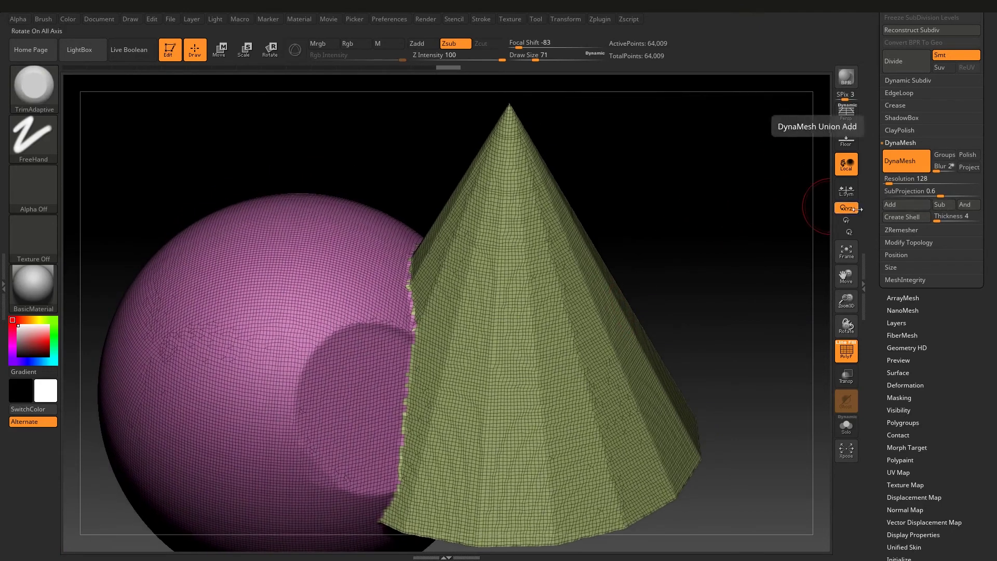
- Undo the remesh and the cone merge, leaving the plain 43,216-point sphere
key("ctrl")
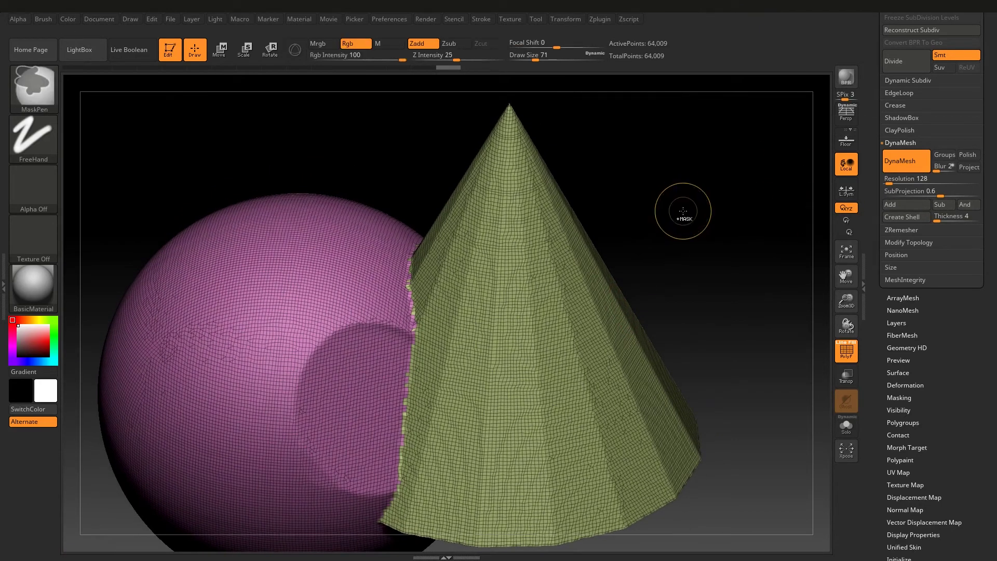
key("ctrl+z")
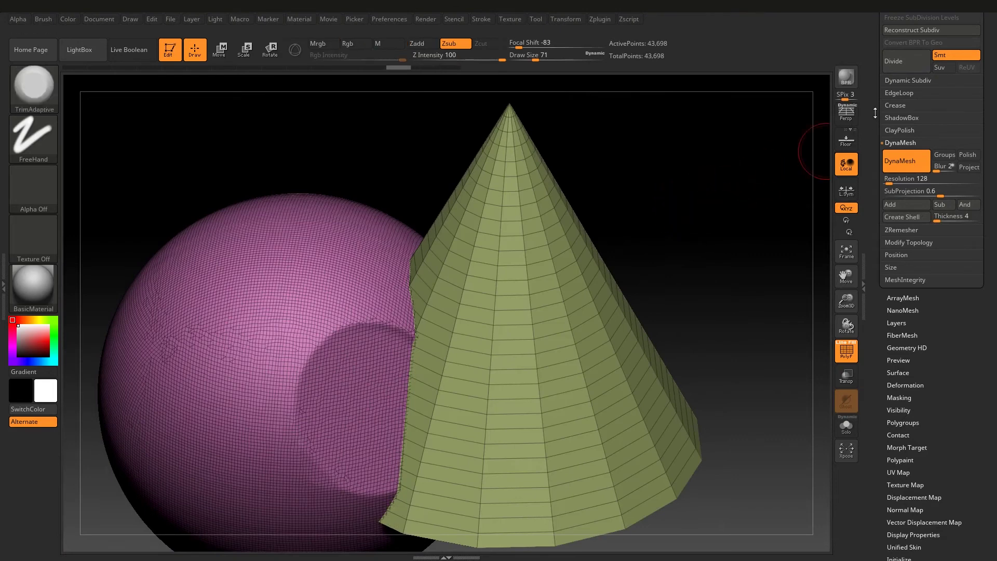
left_click_drag(872, 113, 878, 210)
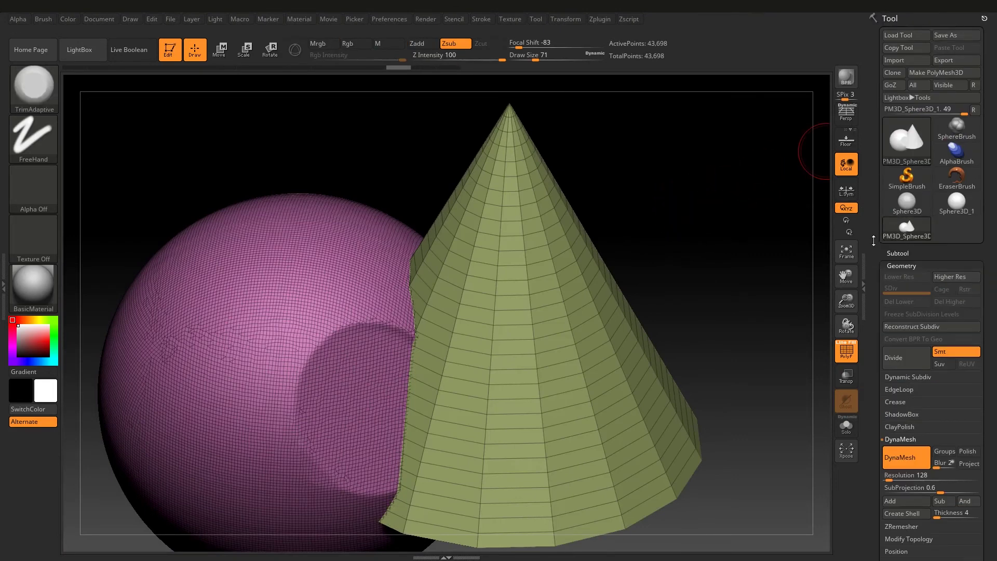
left_click(908, 253)
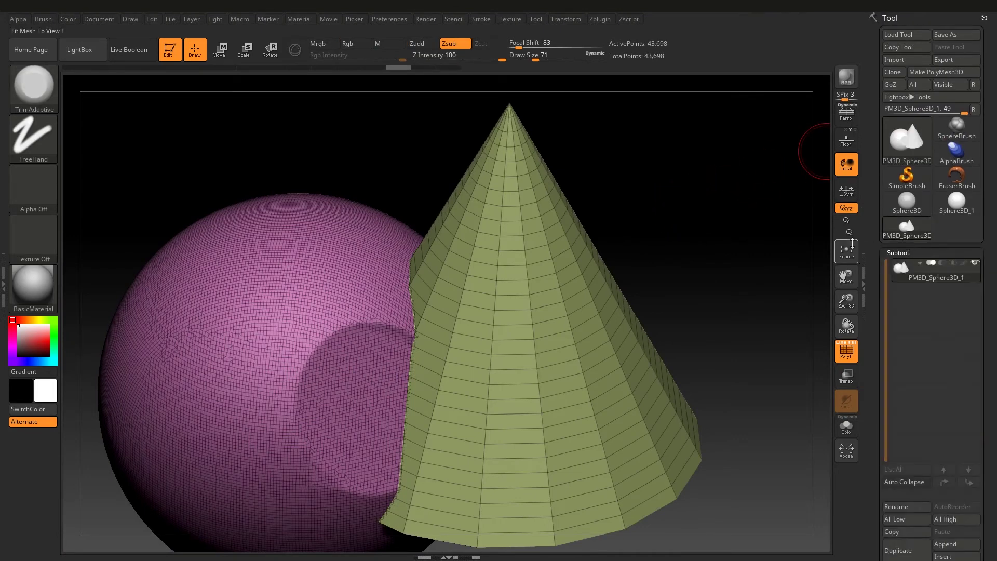
key("ctrl+z")
key("ctrl+z")
key("ctrl+z")
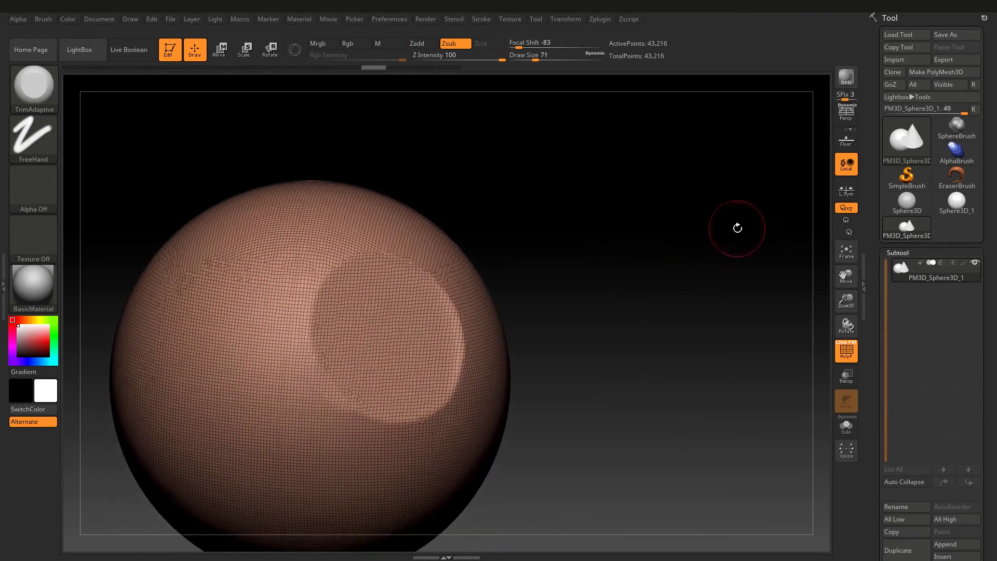
- Insert a Cone3D subtool, make it active, and set its boolean to Subtract
left_click_drag(873, 353, 872, 225)
left_click(942, 363)
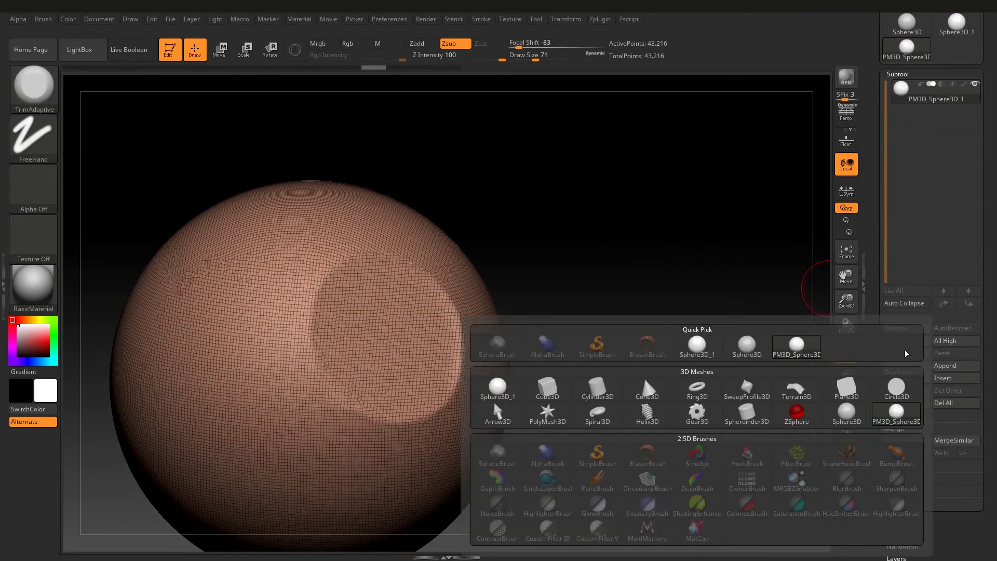
left_click(647, 390)
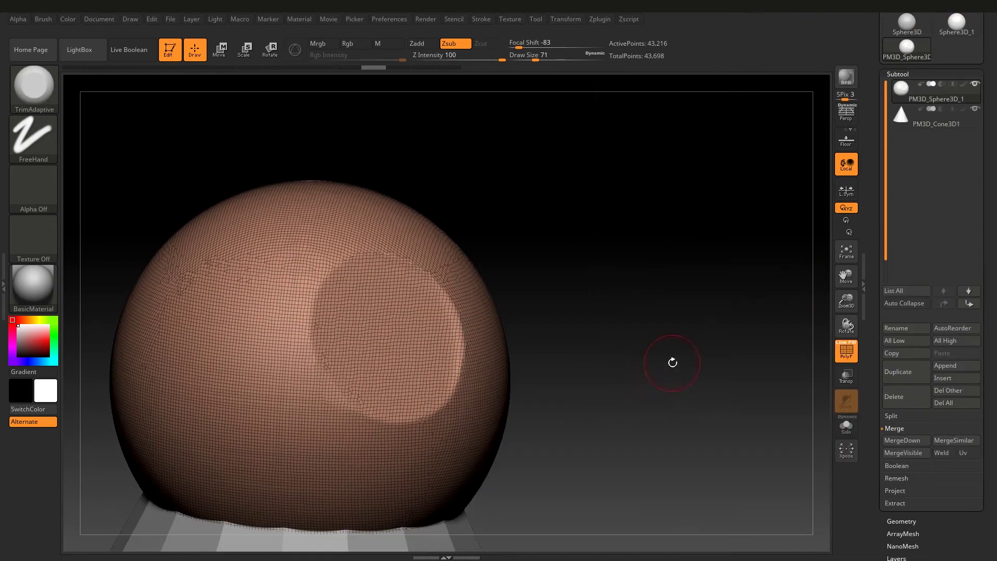
left_click_drag(656, 372, 716, 296)
left_click(956, 117)
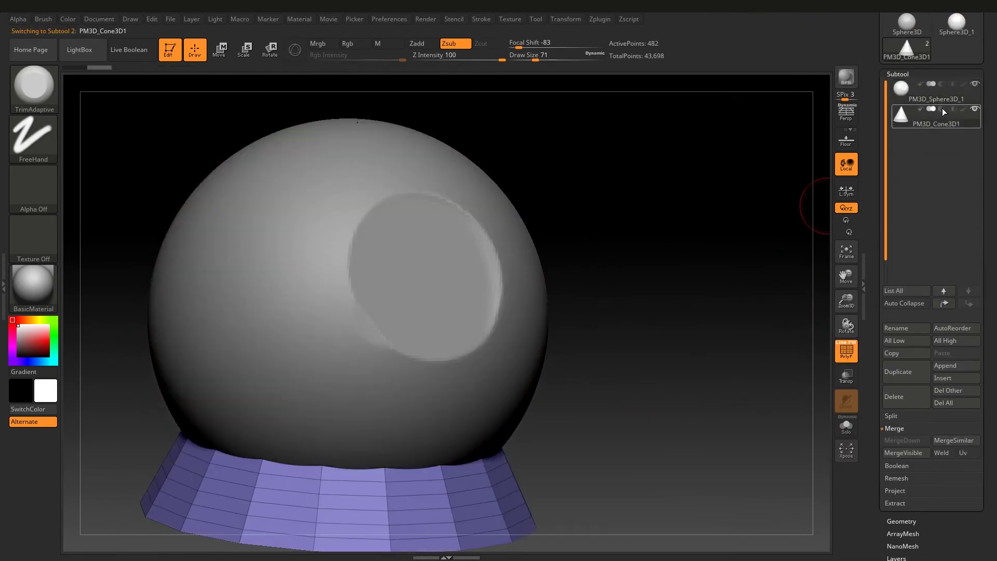
left_click(942, 109)
- Move the cone up through the sphere's right side from a front view
left_click_drag(631, 306, 641, 289, "shift")
key("w")
left_click_drag(457, 383, 453, 260)
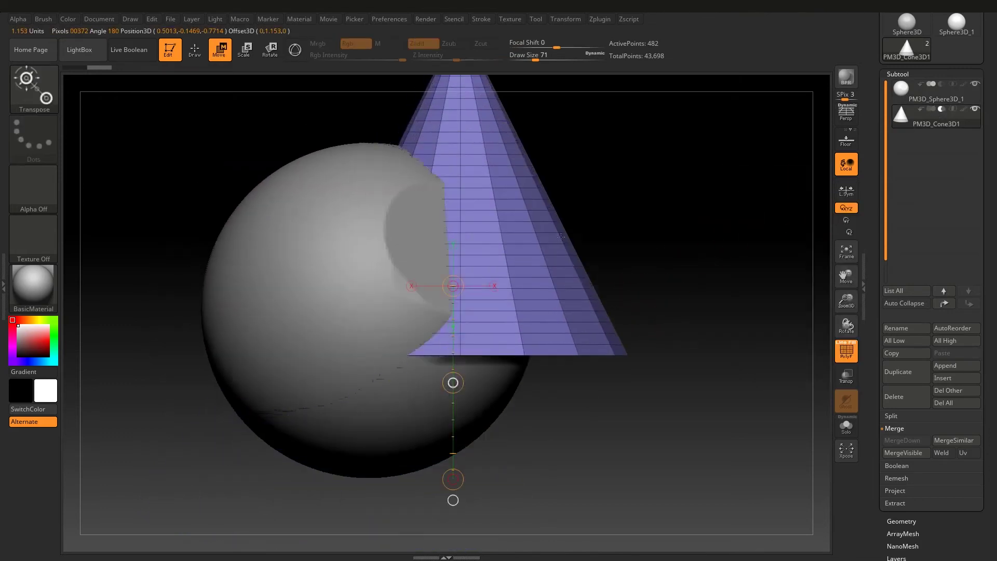
mouse_move(675, 218)
left_mouse_down()
mouse_move(710, 182)
mouse_move(670, 222)
mouse_move(822, 147)
left_mouse_up()
- Select the sphere subtool and merge the cone down into it
left_click(929, 73)
scroll(925, 92, "up", 1)
scroll(926, 91, "up", 1)
left_click(914, 115)
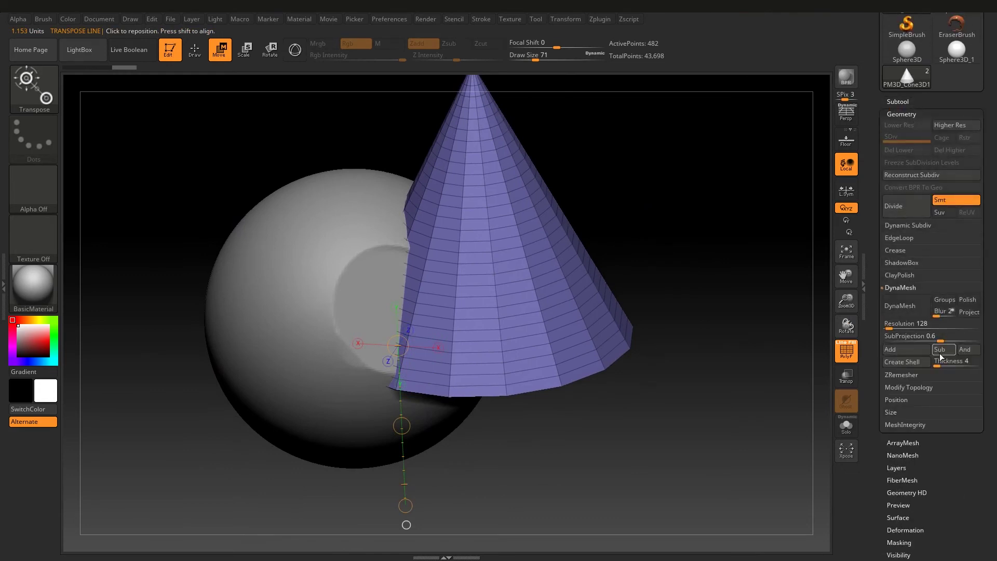
left_click(902, 102)
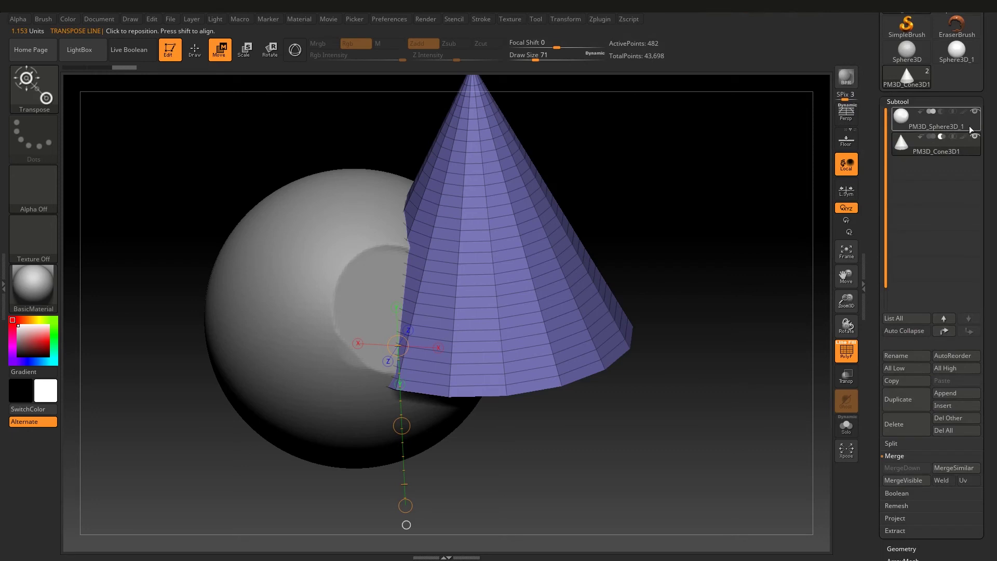
left_click(970, 129)
left_click(900, 468)
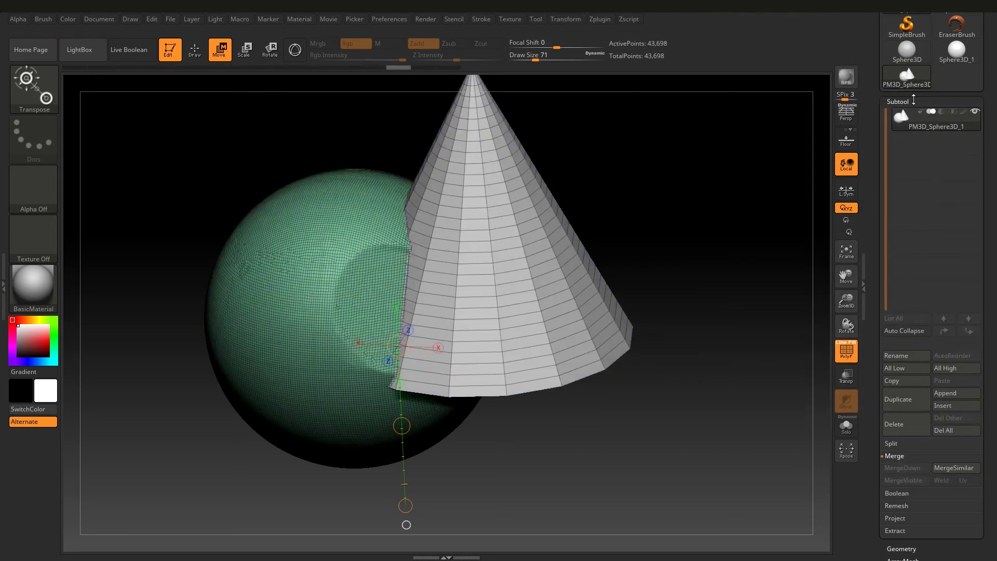
- Ctrl-drag DynaMesh to carve the cone into the sphere, inspect, then undo the cut
left_click(913, 102)
key("ctrl")
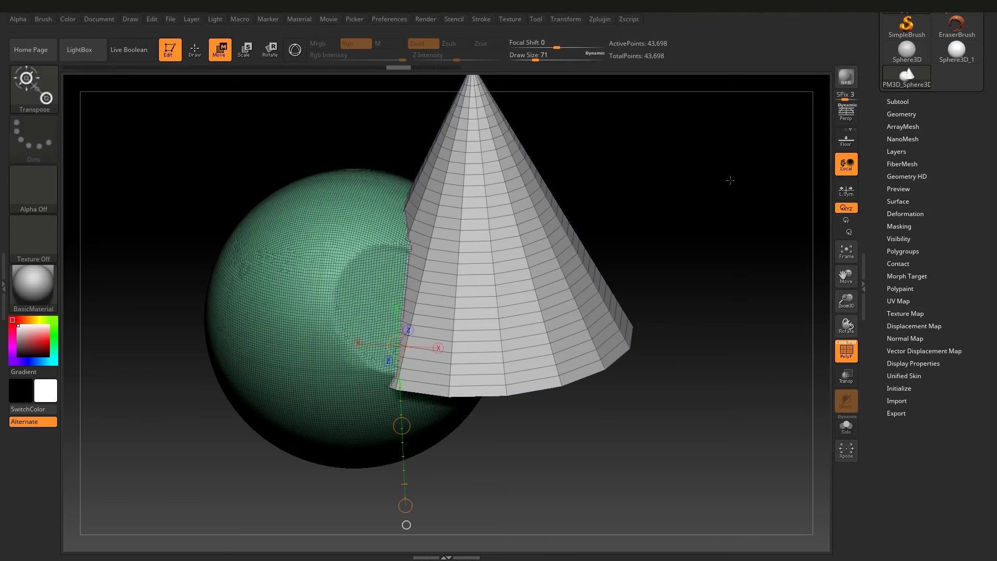
key("ctrl")
left_click_drag(743, 173, 681, 229, "ctrl")
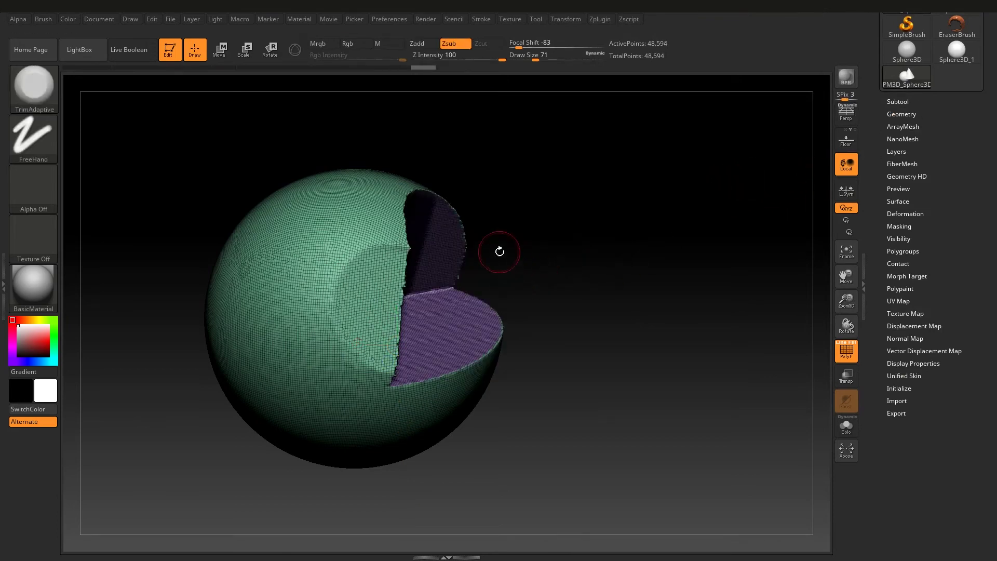
mouse_move(415, 306)
right_mouse_down()
mouse_move(336, 301)
mouse_move(366, 343)
right_mouse_up()
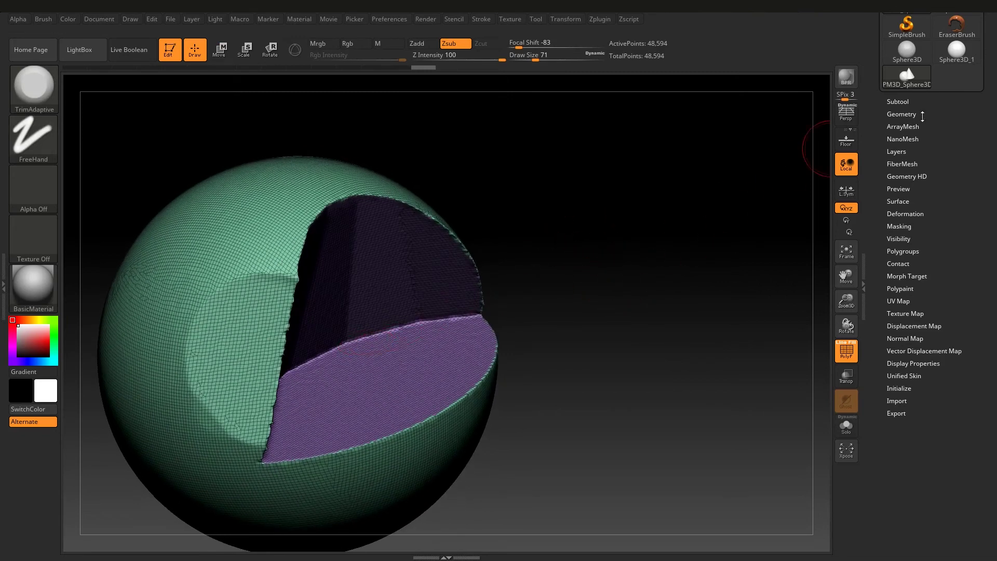
key("ctrl+z")
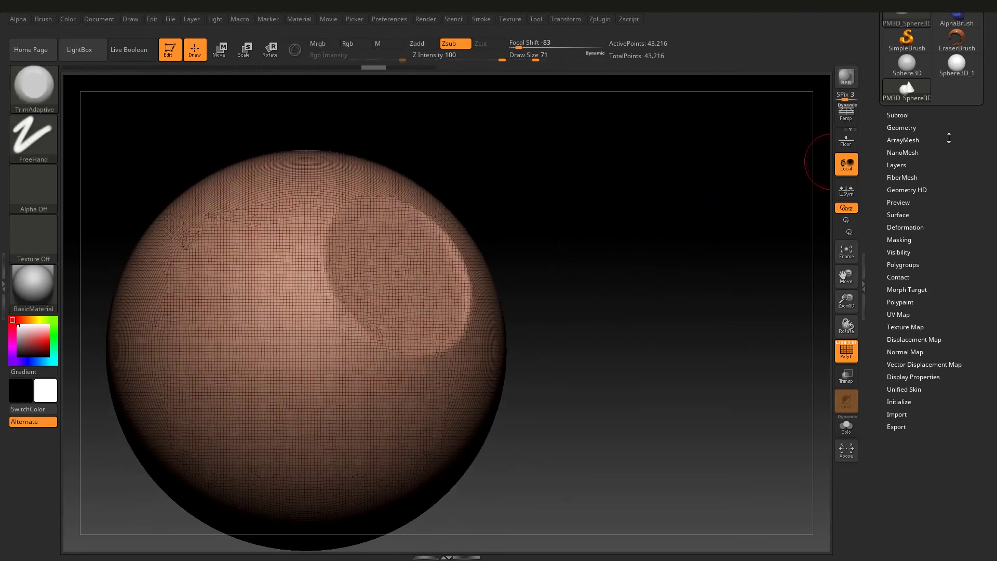
- Insert a fresh Cone3D subtool, make it active, and switch to Move
left_click(903, 130)
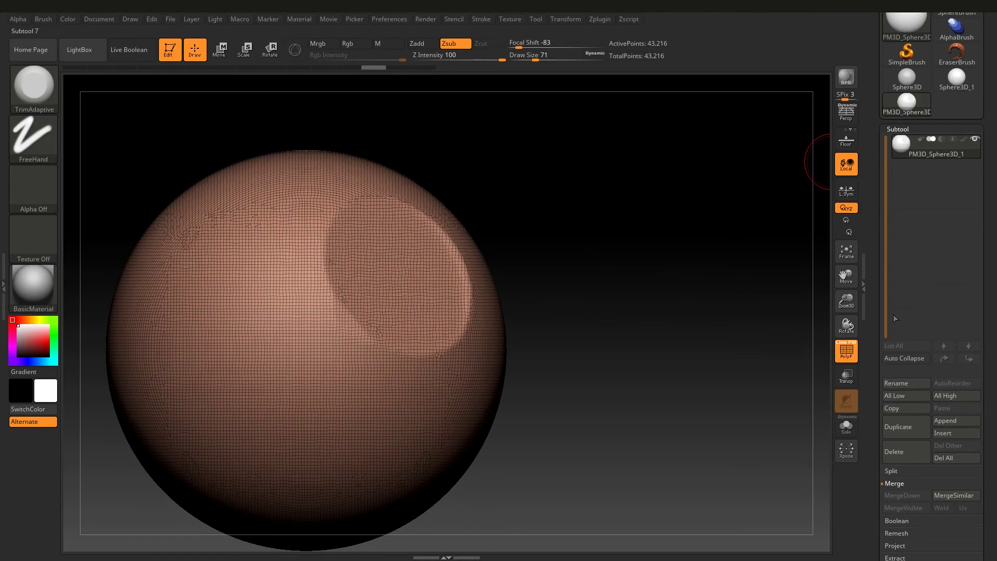
left_click(948, 433)
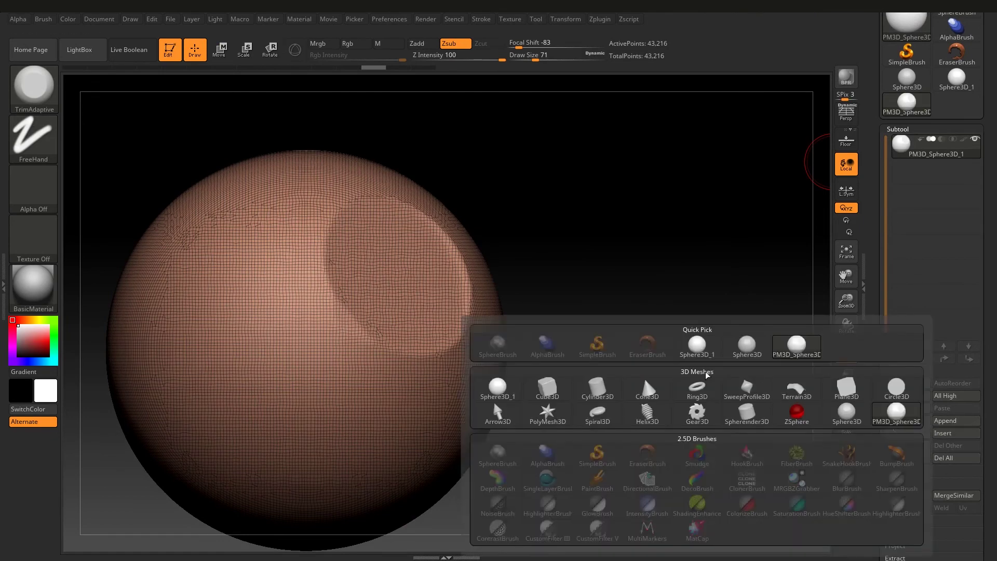
left_click(645, 388)
left_click(955, 176)
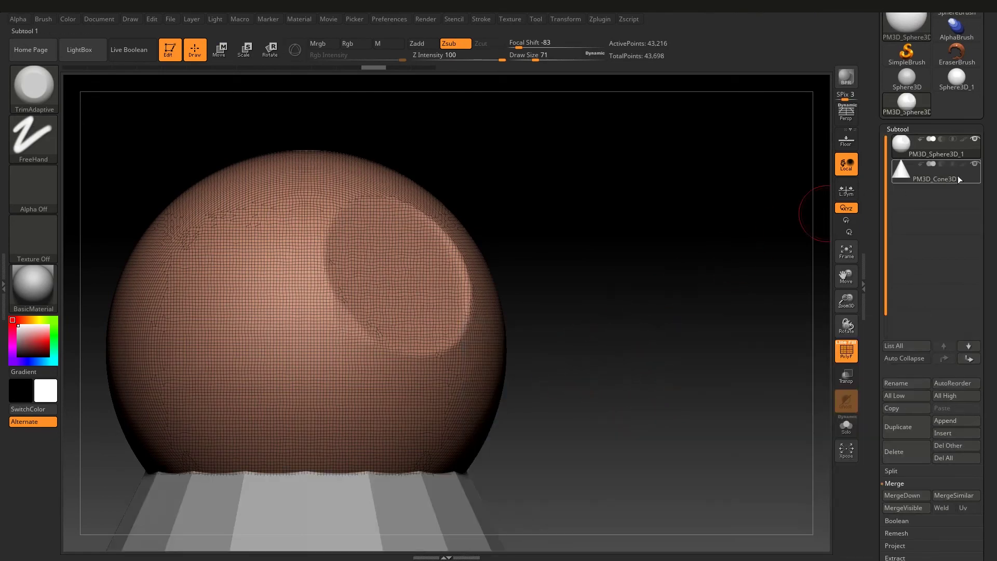
key("w")
key("ctrl+z")
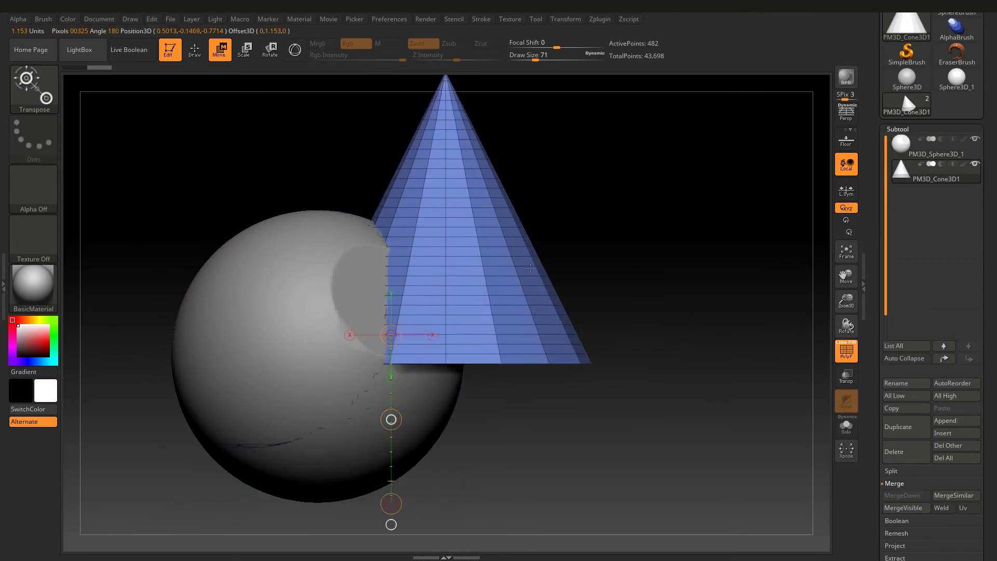
- Select the sphere subtool and merge the upright cone down into it
key("q")
left_click(925, 158)
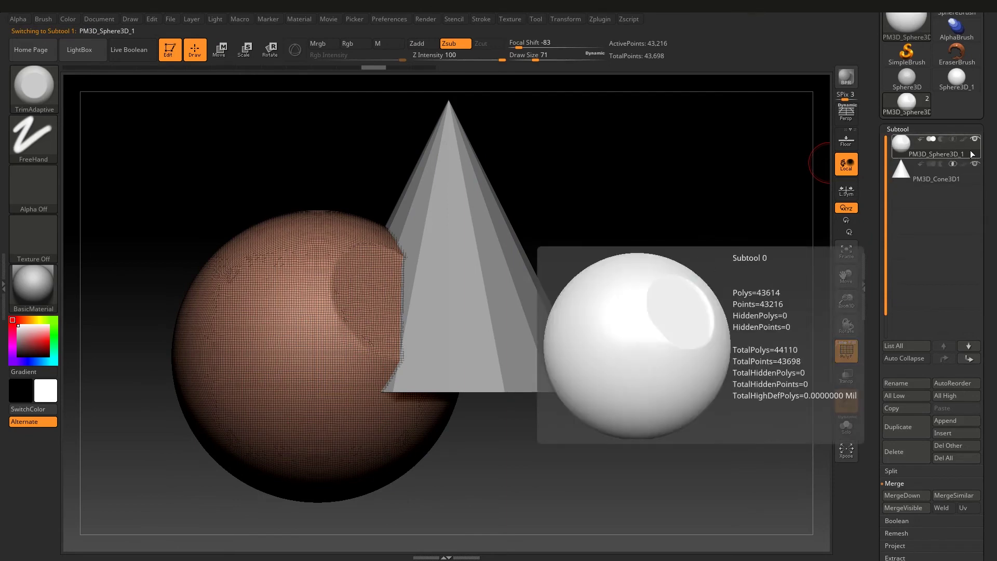
left_click_drag(793, 235, 748, 222)
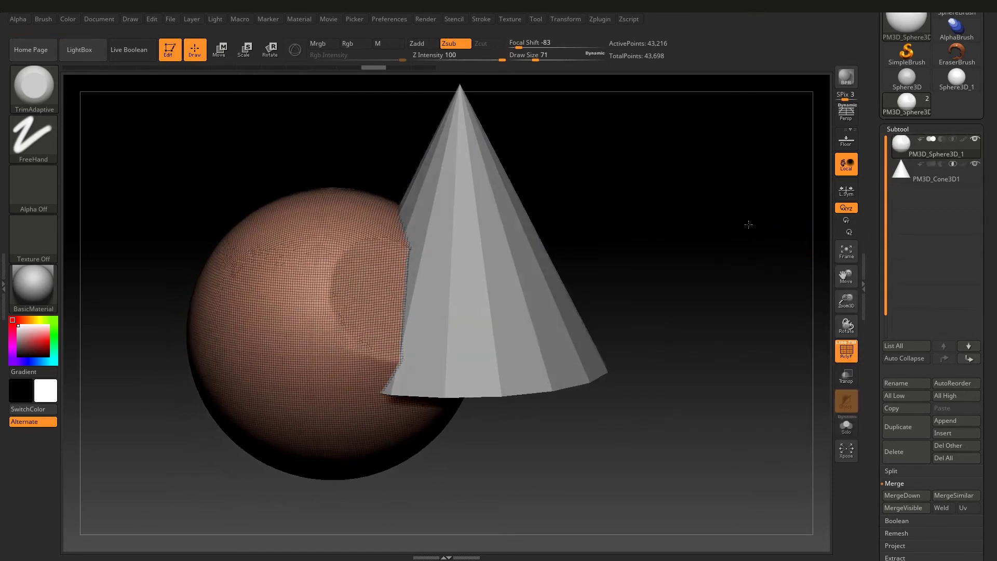
left_click(899, 493)
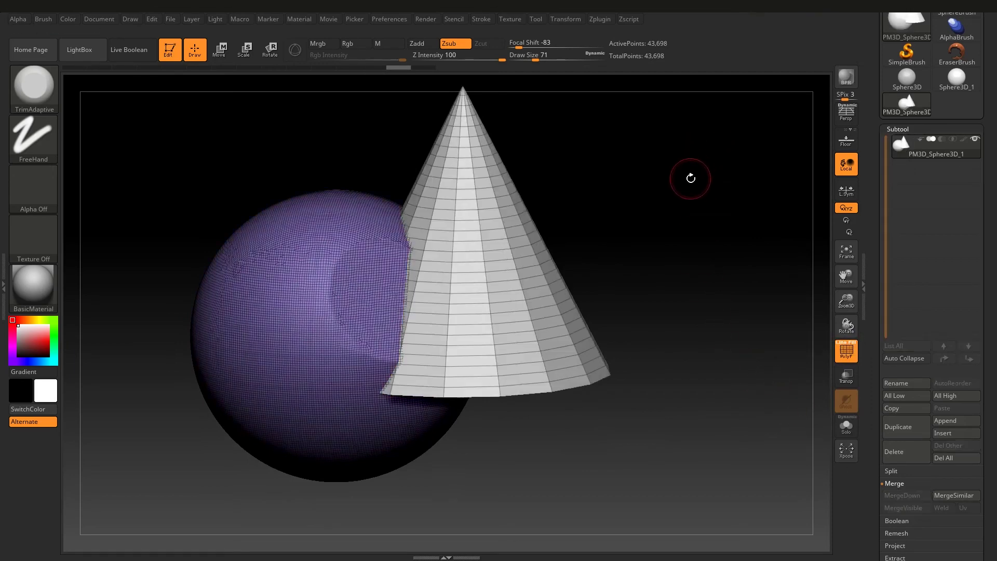
- Hide and reshow the cone to inspect the cavity in the sphere
left_click_drag(675, 215, 719, 173, "ctrl+shift")
mouse_move(647, 249)
left_mouse_down()
mouse_move(659, 232)
mouse_move(636, 247)
left_mouse_up()
left_click(669, 245, "ctrl+shift")
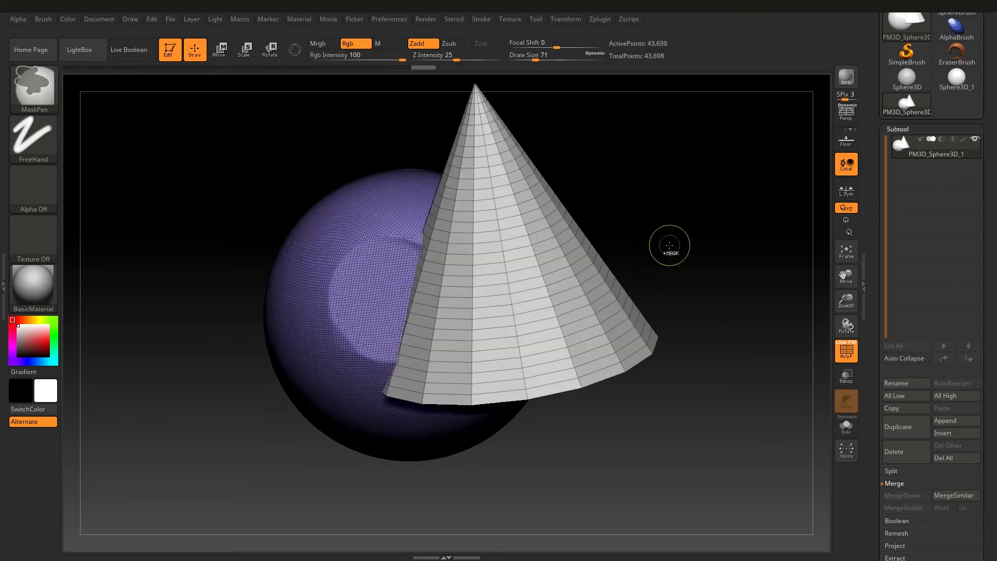
left_click_drag(702, 243, 724, 222)
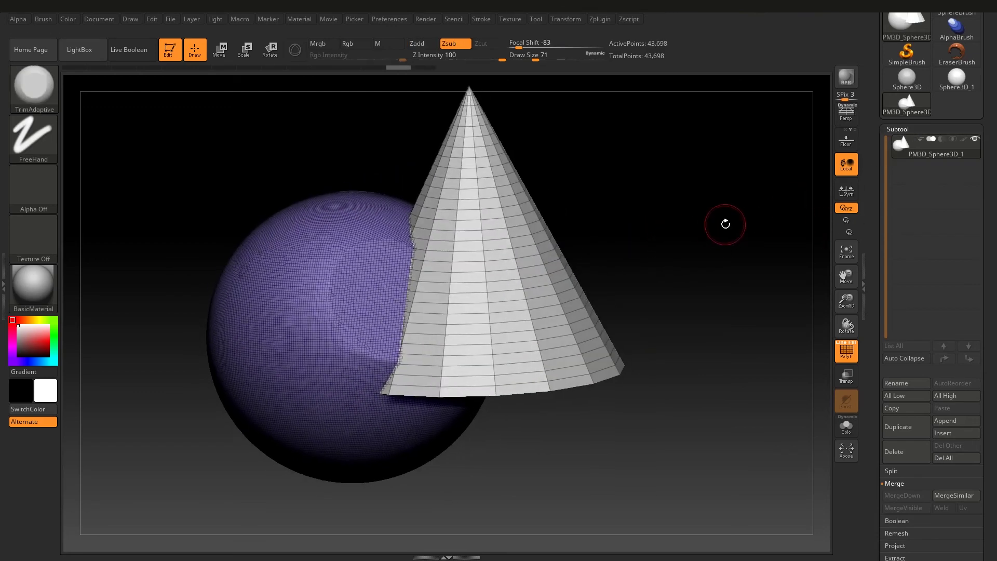
left_click_drag(873, 188, 877, 101)
- DynaMesh with the cone subtracted, inspect the 18,125-point result, then switch to Sphere3D_1
left_click(908, 297)
left_click(901, 135)
left_click(954, 200)
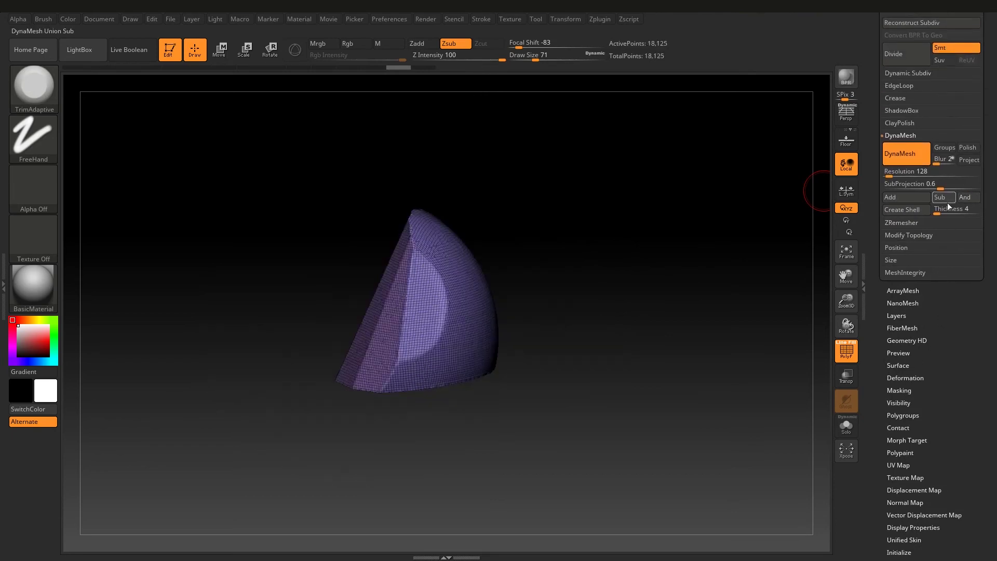
mouse_move(519, 251)
left_mouse_down()
mouse_move(556, 267)
mouse_move(450, 263)
mouse_move(567, 252)
mouse_move(600, 194)
mouse_move(572, 244)
left_mouse_up()
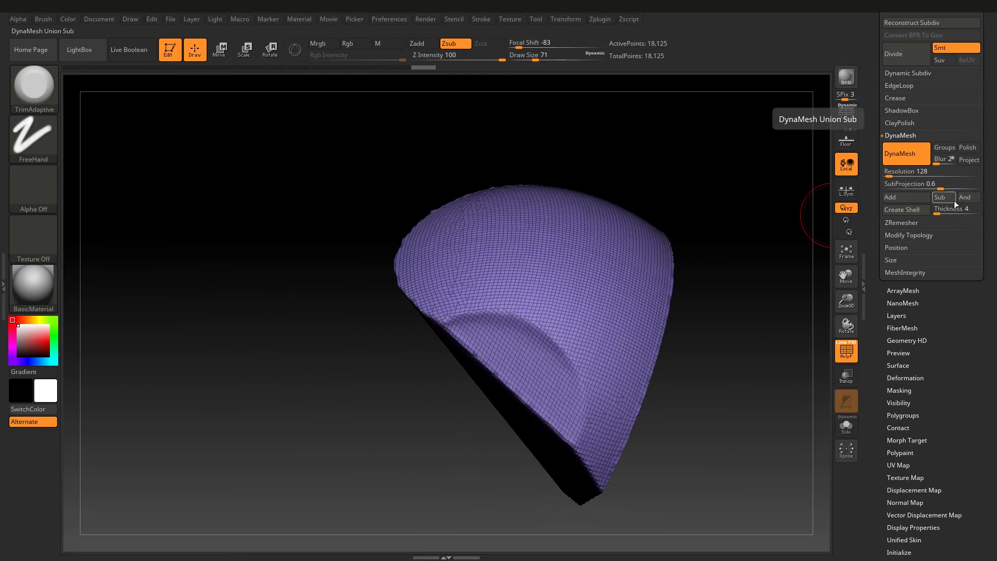
left_click_drag(758, 280, 747, 300)
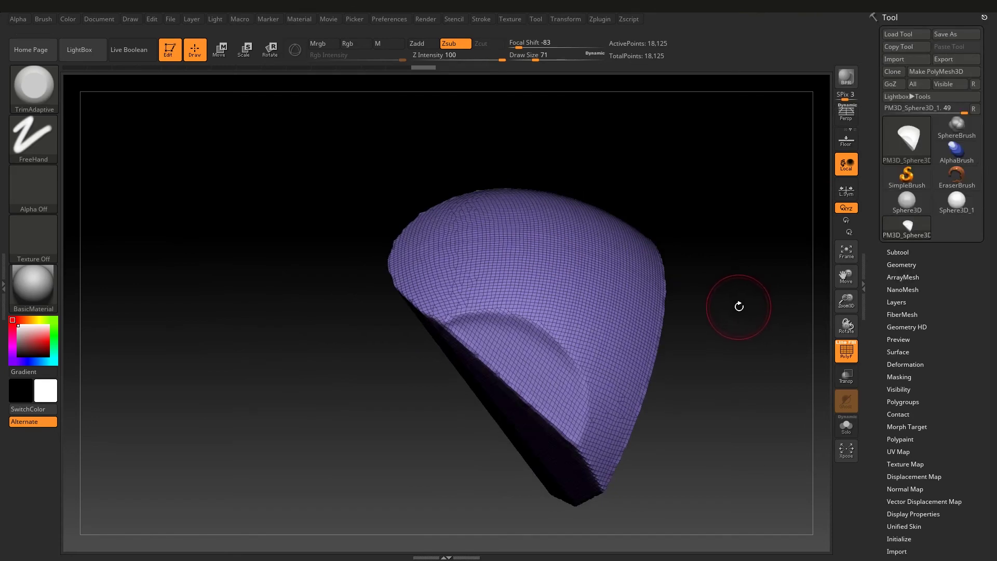
left_click(951, 213)
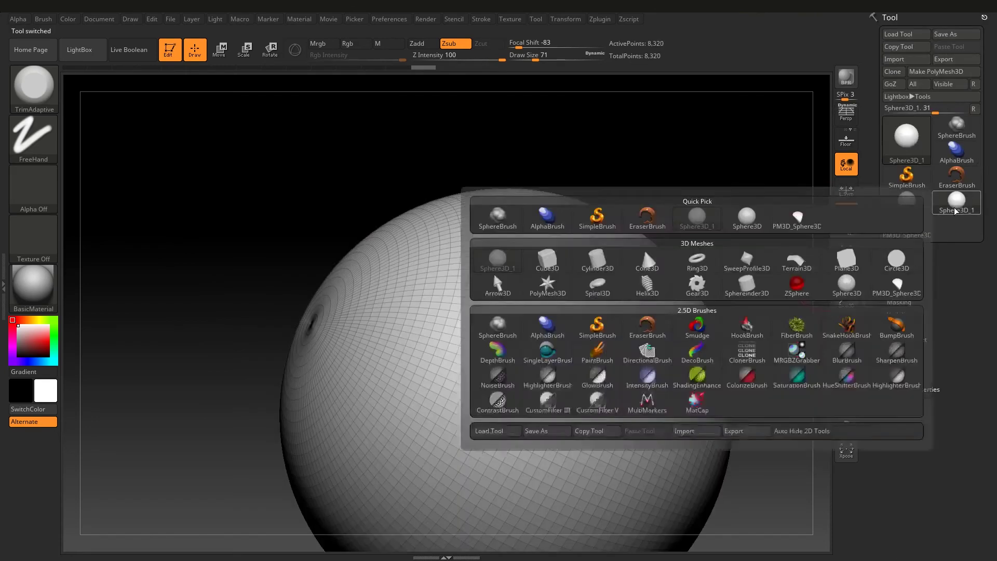
- Make the sphere a PolyMesh, set brush size 149, and build a ClayBuildup bump
left_click(937, 73)
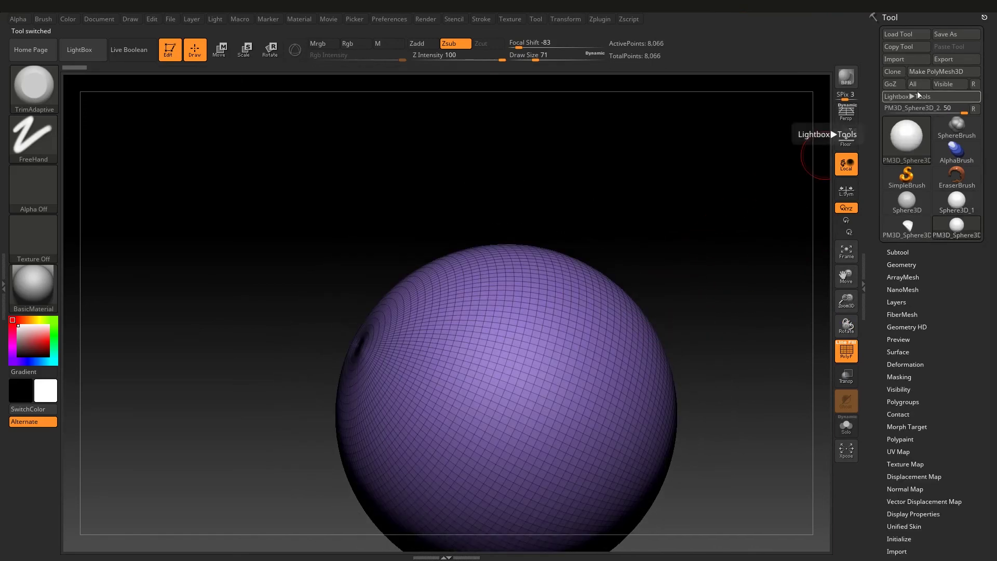
left_click_drag(650, 225, 565, 289)
right_click(565, 289)
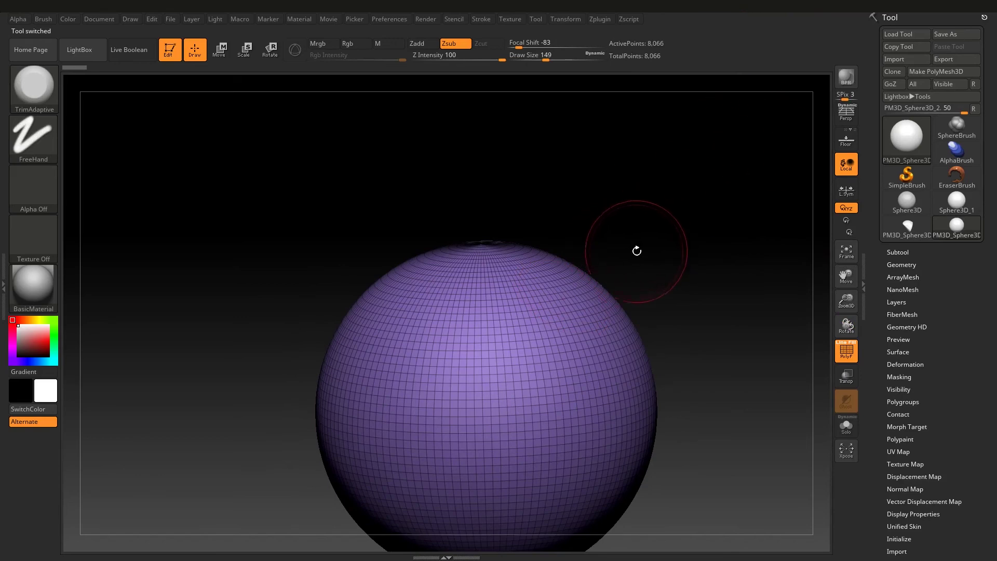
key("b")
left_click(622, 267)
mouse_move(621, 270)
left_mouse_down()
mouse_move(586, 291)
mouse_move(576, 311)
mouse_move(546, 291)
mouse_move(563, 296)
mouse_move(600, 278)
mouse_move(578, 318)
mouse_move(684, 260)
left_mouse_up()
- Turn off the wireframe and reorient and reframe the plain 8,066-point sphere
left_click(902, 265)
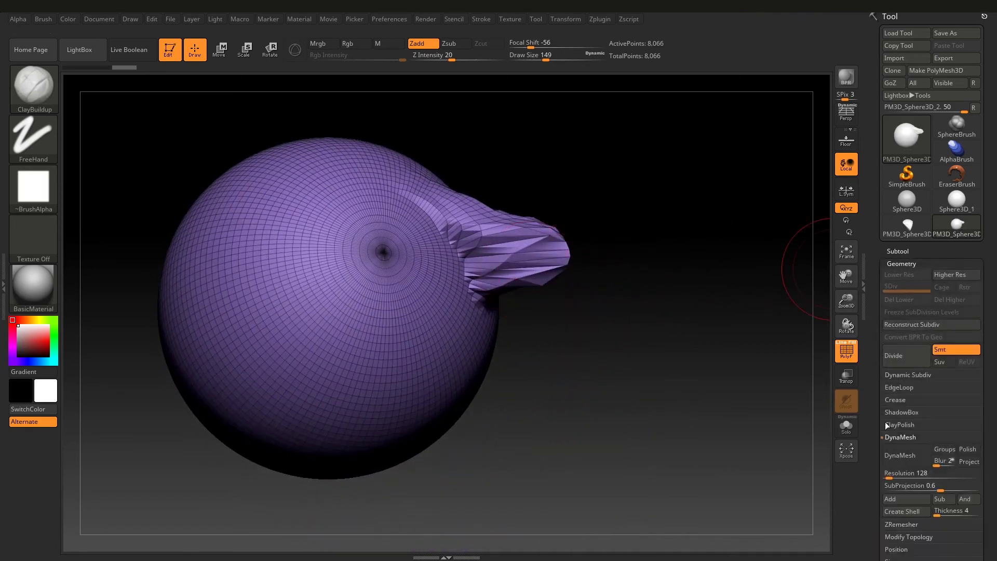
mouse_move(561, 331)
left_mouse_down()
mouse_move(534, 220)
mouse_move(534, 260)
mouse_move(504, 249)
mouse_move(570, 263)
left_mouse_up()
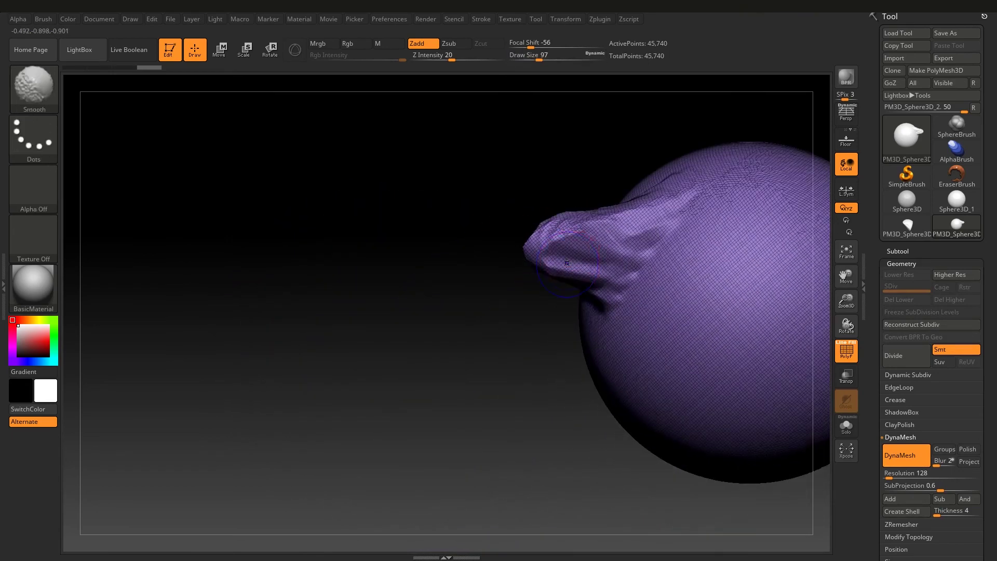
key("shift+f")
left_click_drag(568, 263, 606, 226)
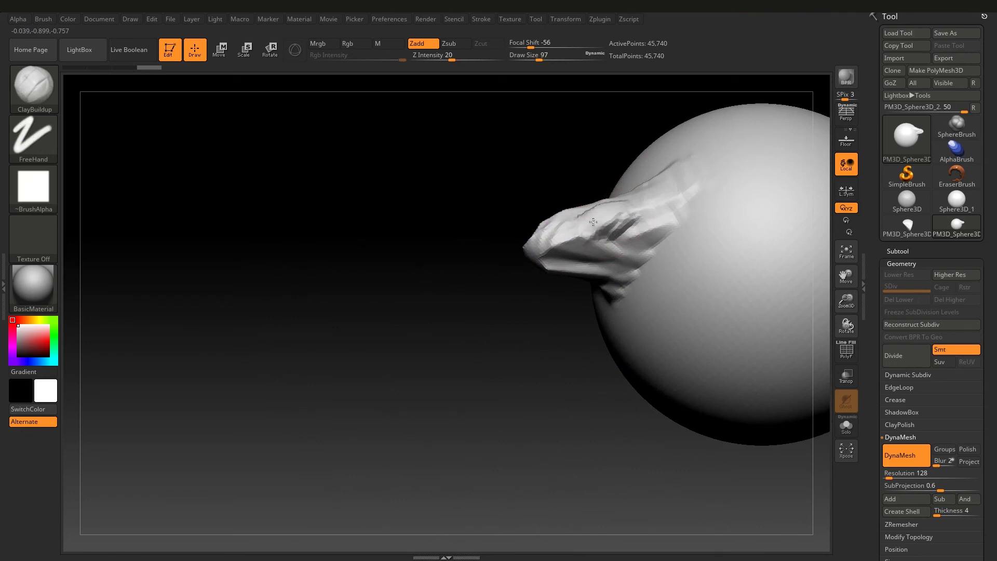
left_click_drag(594, 241, 599, 236)
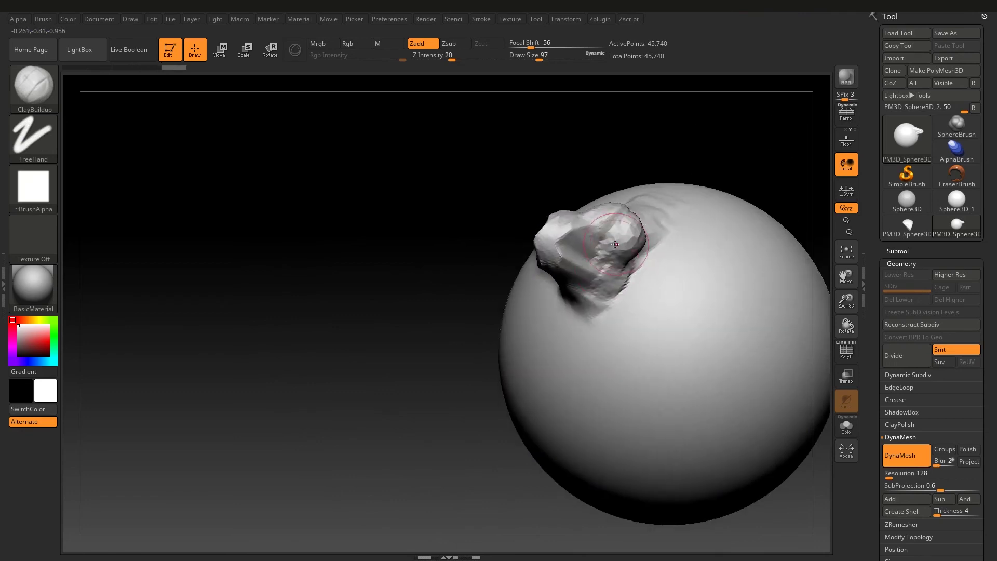
key("space")
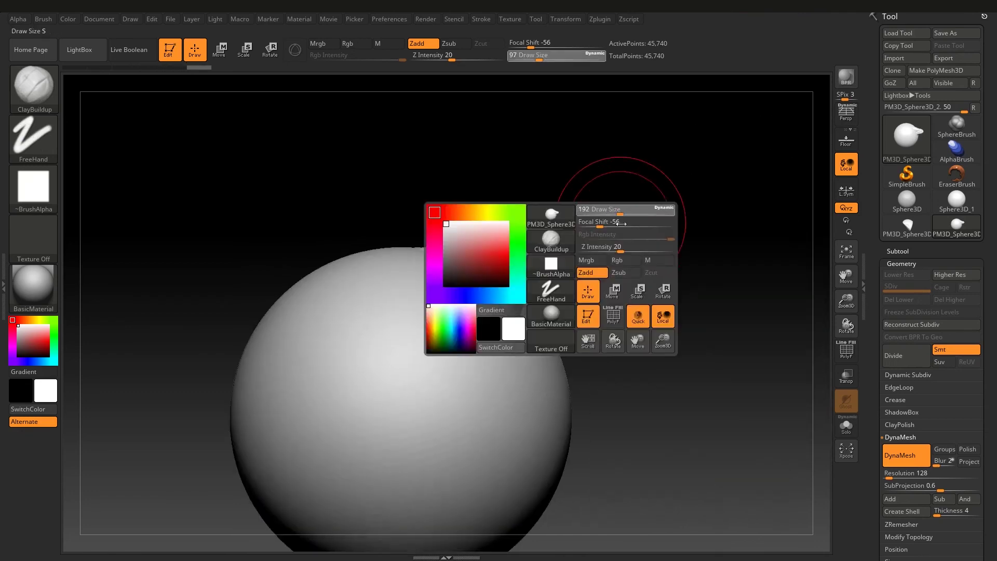
mouse_move(646, 226)
left_mouse_down()
mouse_move(545, 223)
mouse_move(593, 219)
left_mouse_up()
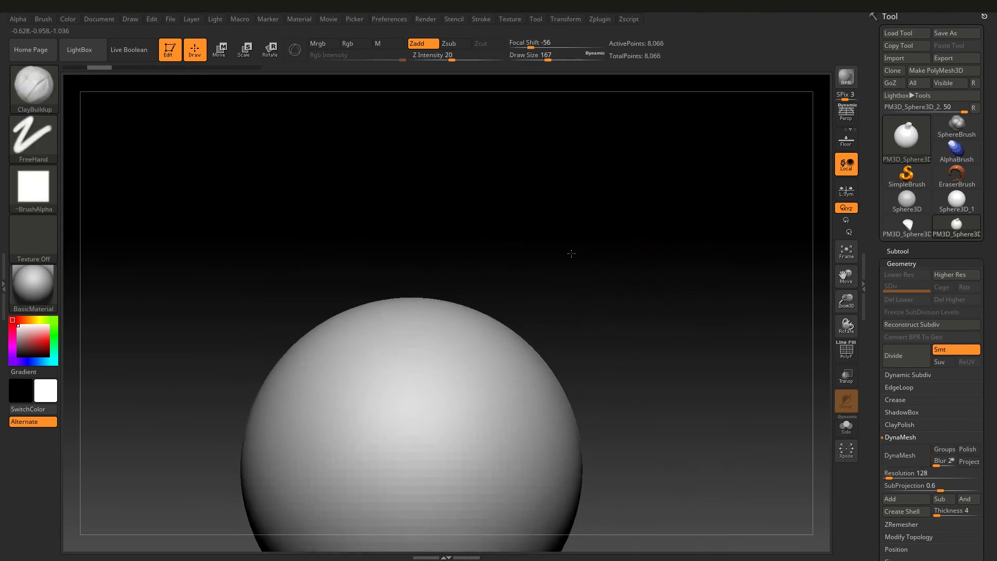
left_click_drag(562, 254, 593, 231)
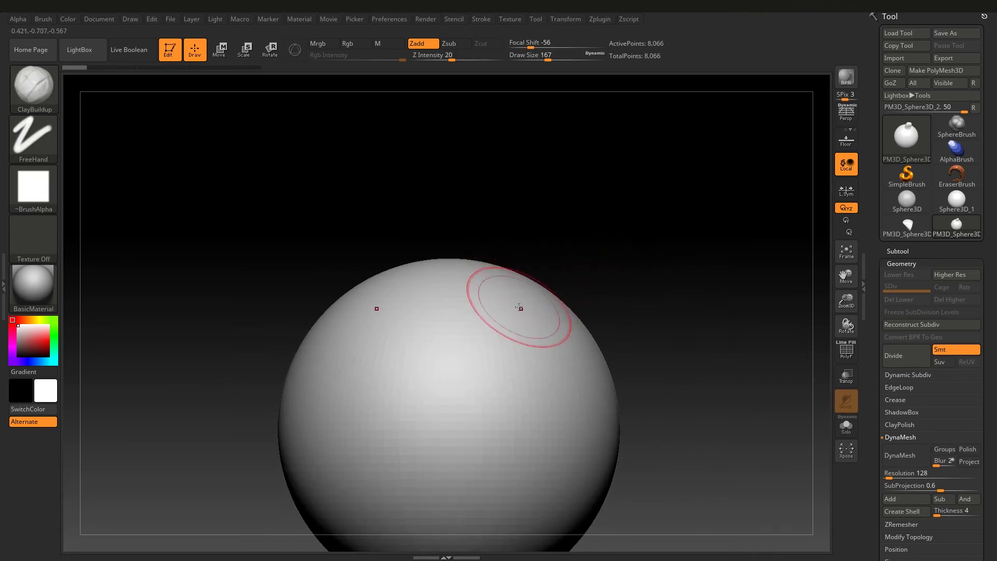
left_click_drag(519, 304, 528, 297)
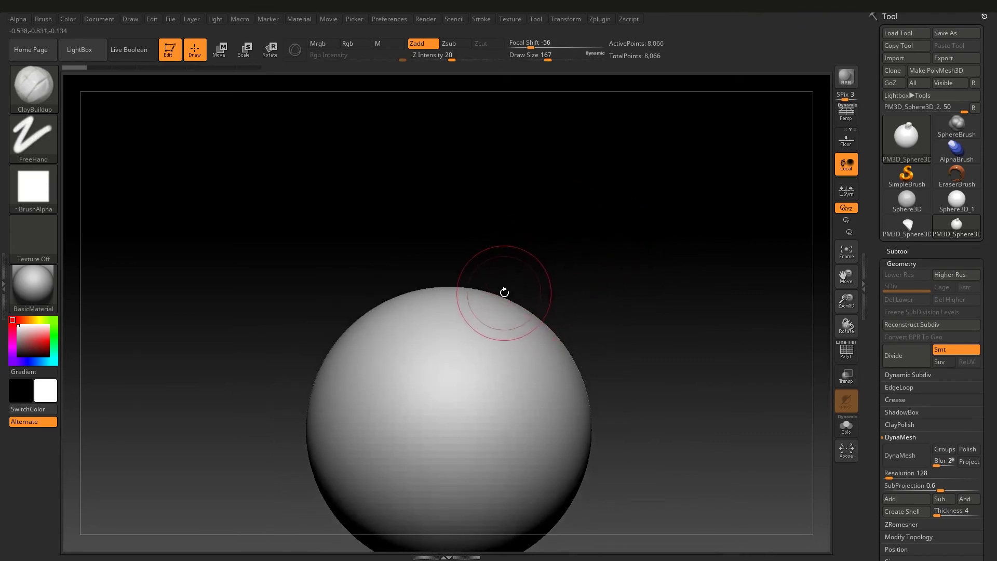
- Pull two mirrored horns up from the sphere's top with the Move brush
key("b")
key("m")
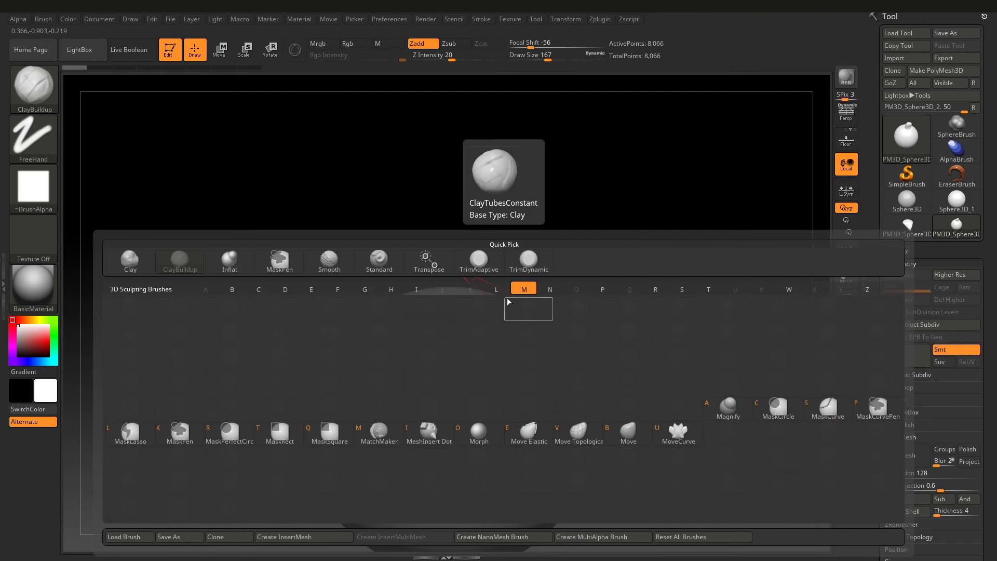
key("v")
key("s")
mouse_move(528, 311)
left_mouse_down()
mouse_move(517, 311)
mouse_move(602, 237)
mouse_move(632, 115)
mouse_move(630, 129)
left_mouse_up()
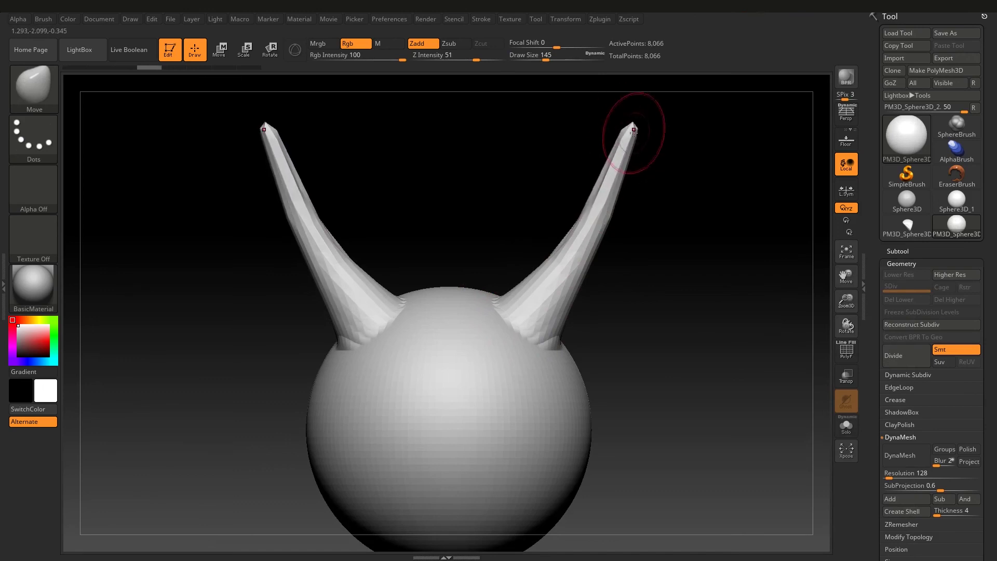
- Straighten and lengthen the horns, then DynaMesh the mesh evenly
key("bracketright")
left_click_drag(589, 218, 630, 239)
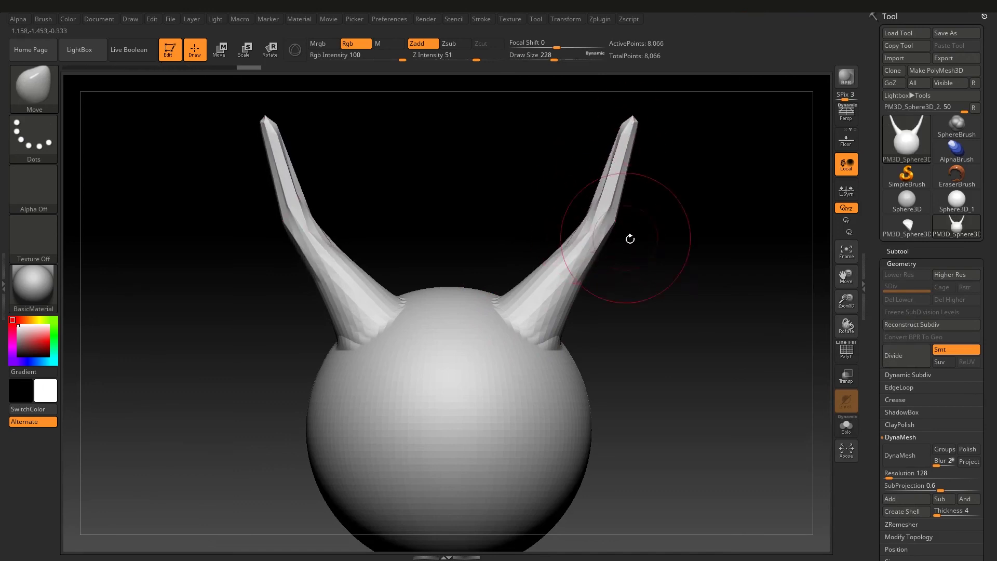
left_click(901, 458)
mouse_move(631, 253)
left_mouse_down()
mouse_move(616, 189)
mouse_move(590, 229)
left_mouse_up()
key("bracketleft")
key("bracketleft")
key("bracketleft")
key("bracketleft")
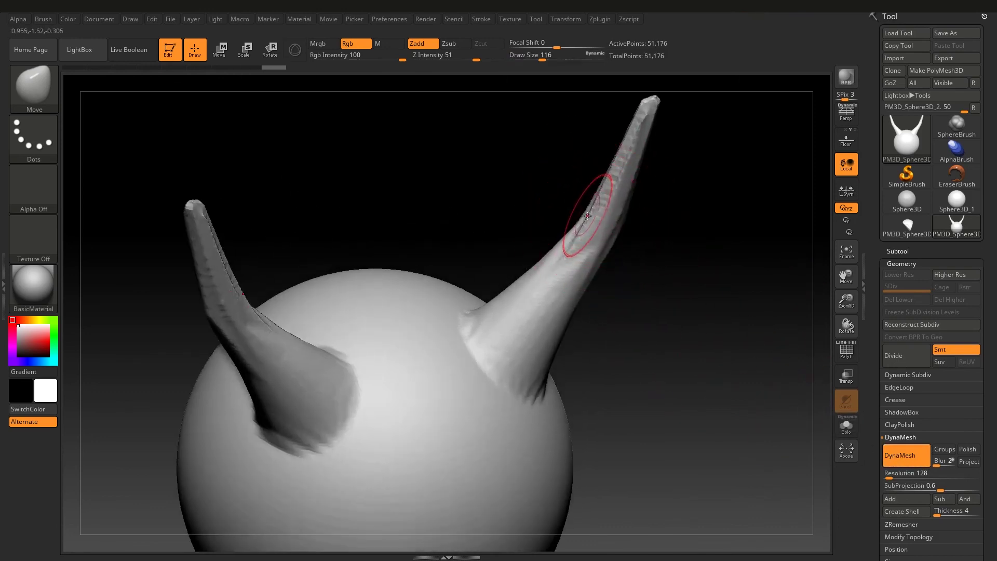
- Try ClayBuildup at size 80 on the horns, undo it, and subdivide to level 4
key("b")
key("c")
key("b")
key("s")
left_click_drag(587, 201, 605, 194)
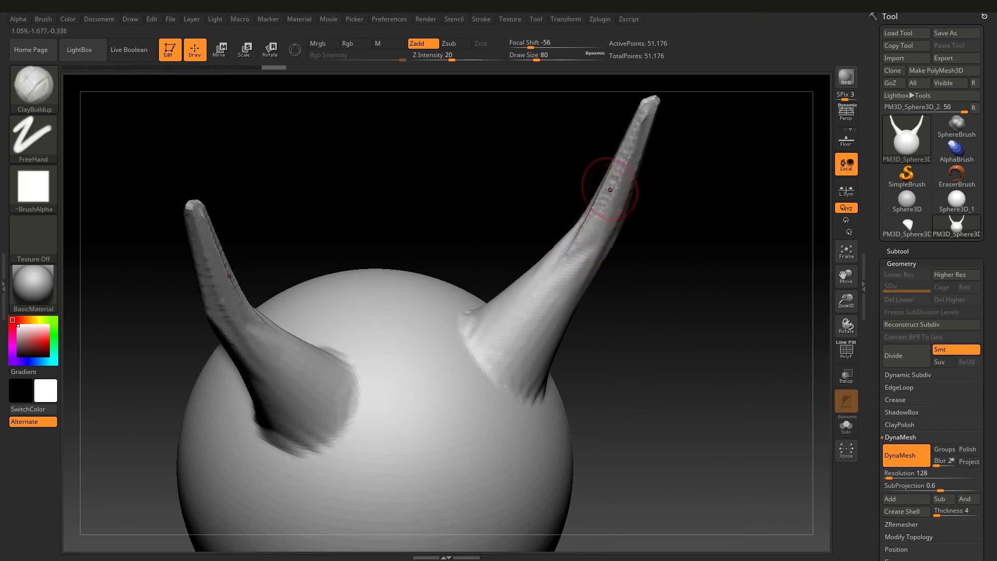
left_click_drag(675, 218, 701, 156)
mouse_move(571, 280)
left_mouse_down()
mouse_move(545, 369)
mouse_move(605, 193)
mouse_move(566, 254)
mouse_move(678, 276)
left_mouse_up()
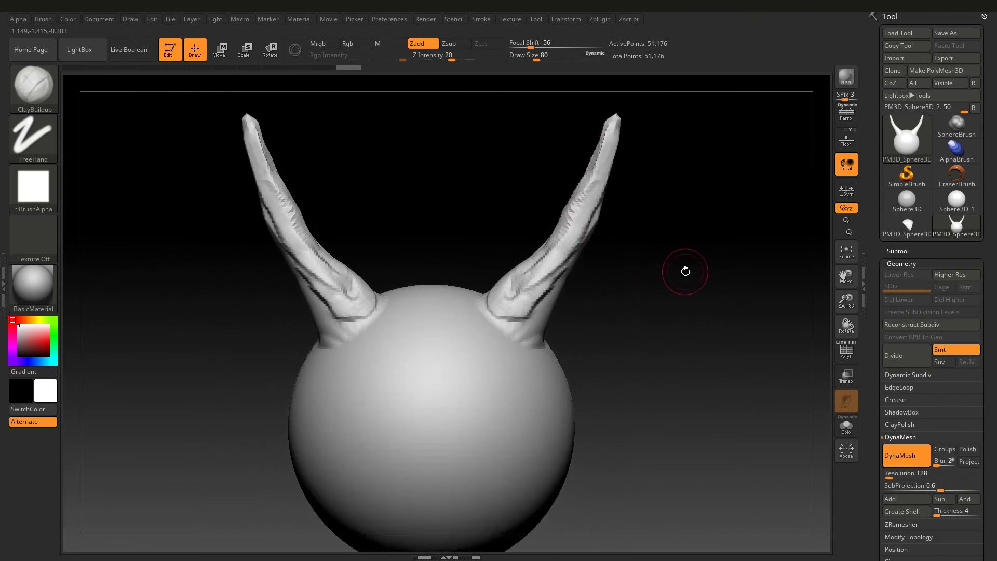
key("ctrl+z")
key("ctrl+z")
key("ctrl+z")
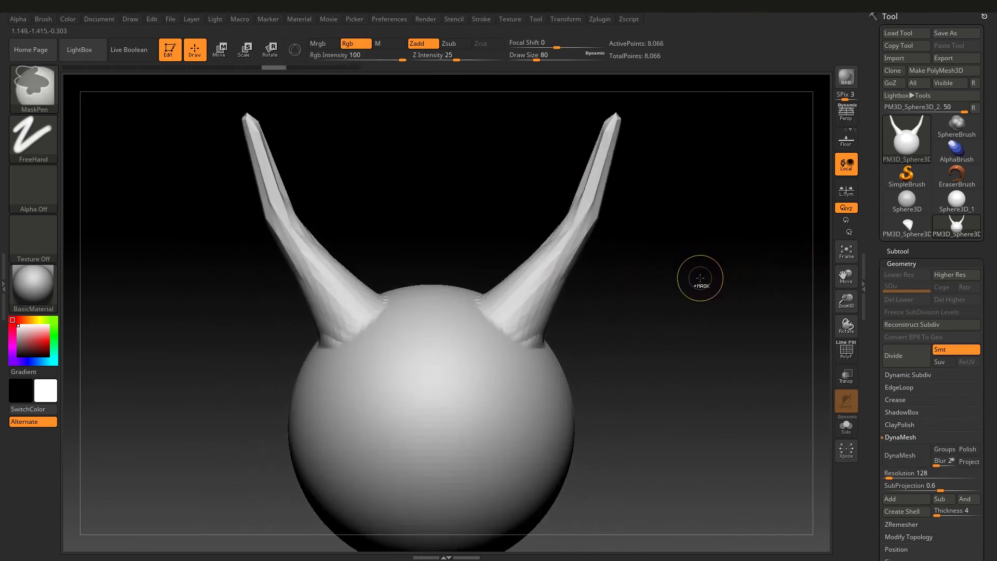
key("ctrl+z")
key("ctrl+z")
key("ctrl+z")
key("ctrl+z")
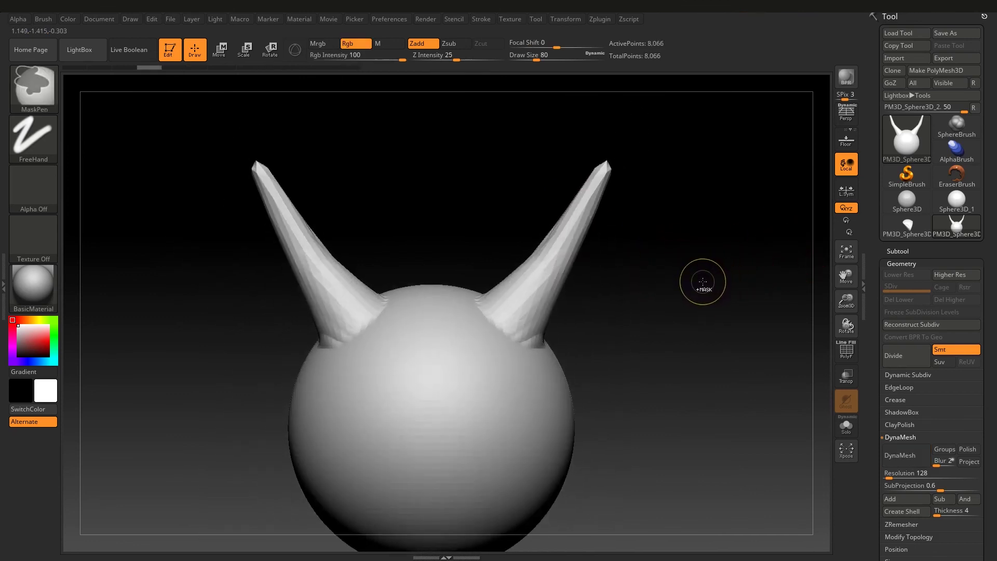
key("ctrl+d")
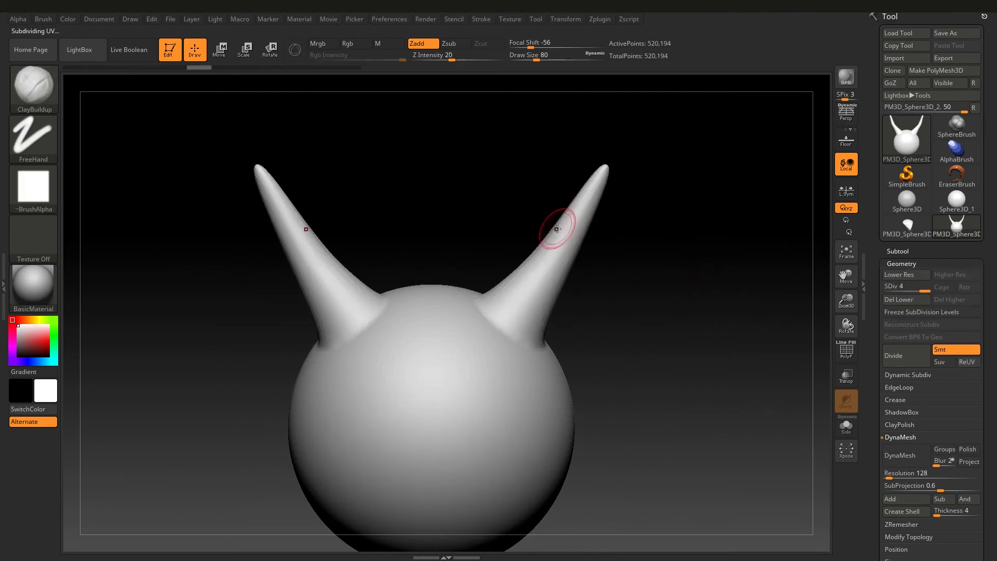
- Roughen the horn tips with ClayBuildup strokes, undoing and redoing to settle the result
left_click_drag(587, 179, 571, 201)
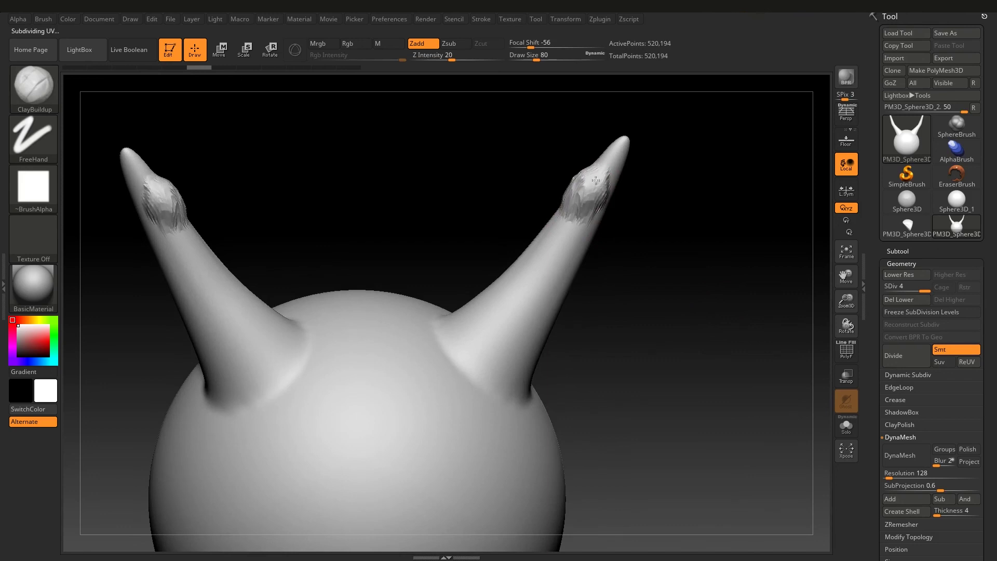
key("ctrl+z")
key("ctrl+z")
key("ctrl+z")
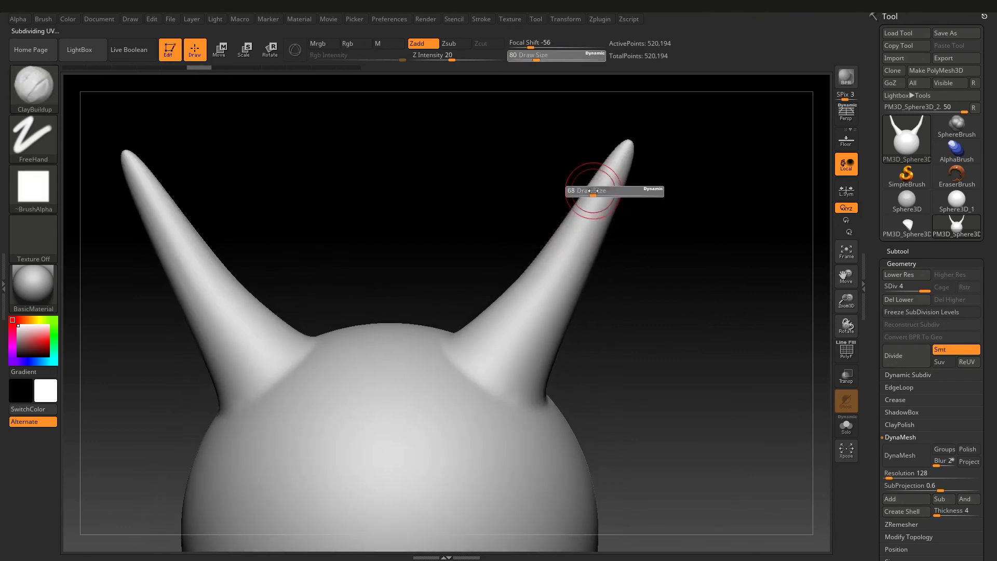
key("ctrl+shift+z")
key("ctrl+z")
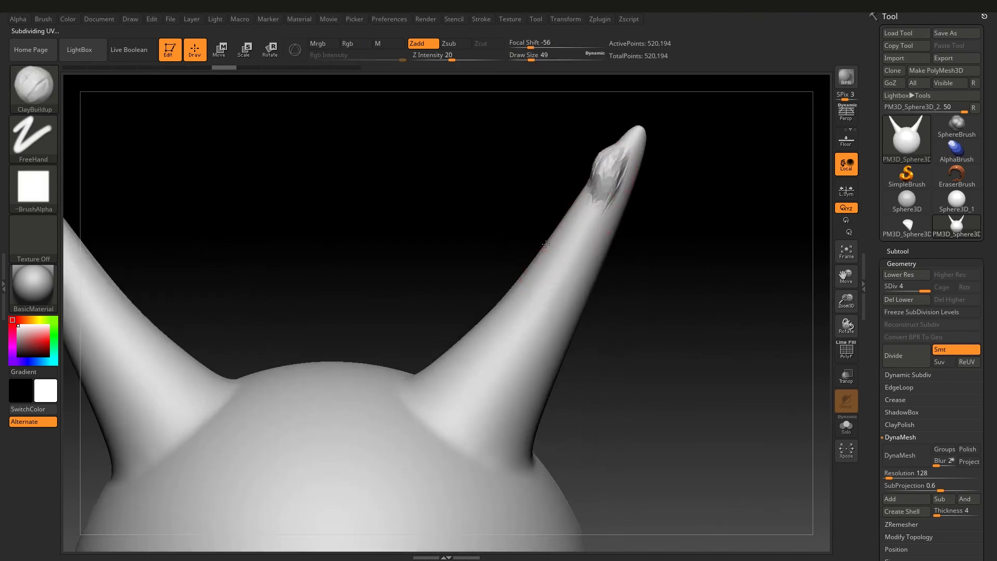
key("ctrl+z")
- Sculpt two symmetric ridged clay patches on the face and turn DynaMesh back on
left_click_drag(443, 351, 494, 403)
key("ctrl+z")
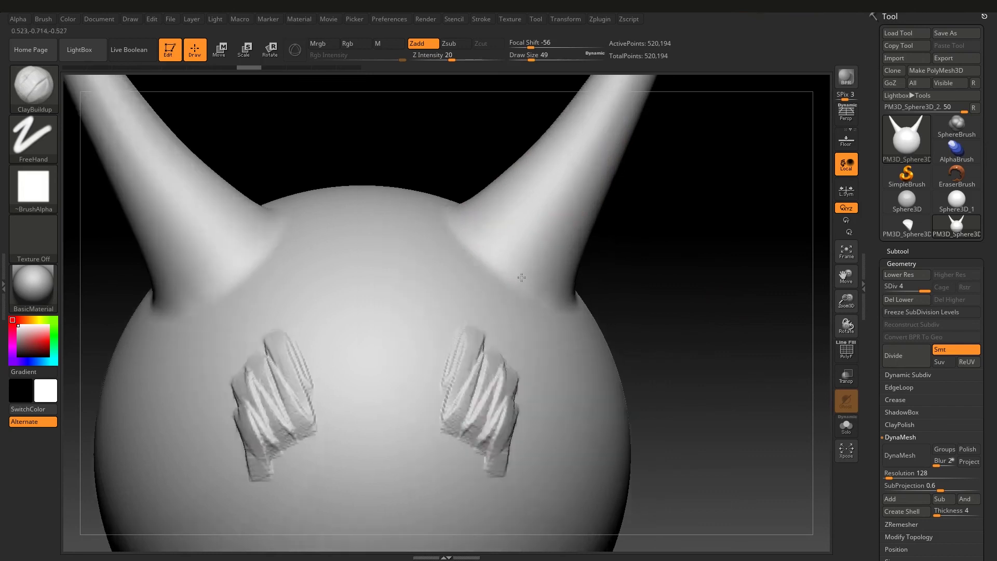
key("ctrl+z")
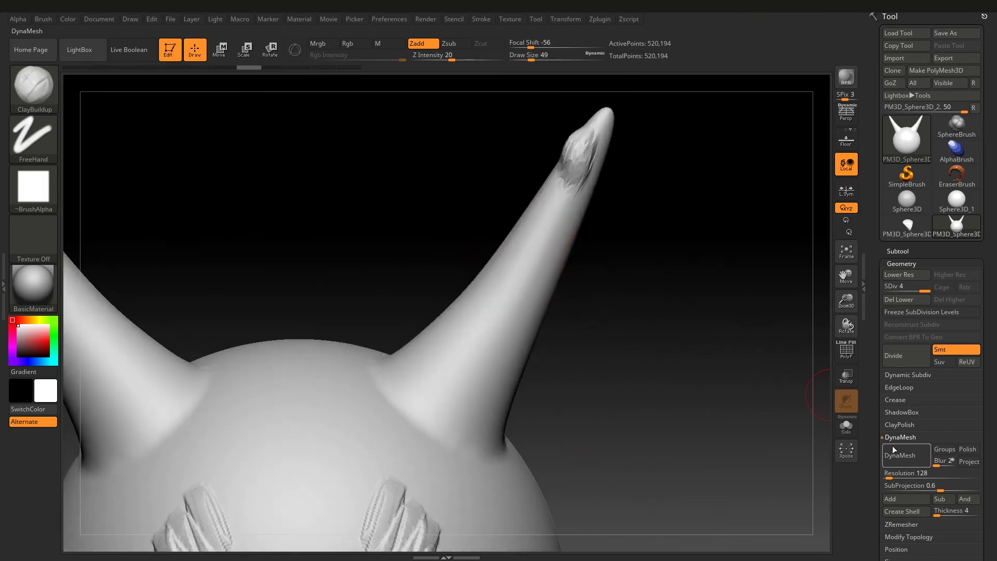
left_click(901, 453)
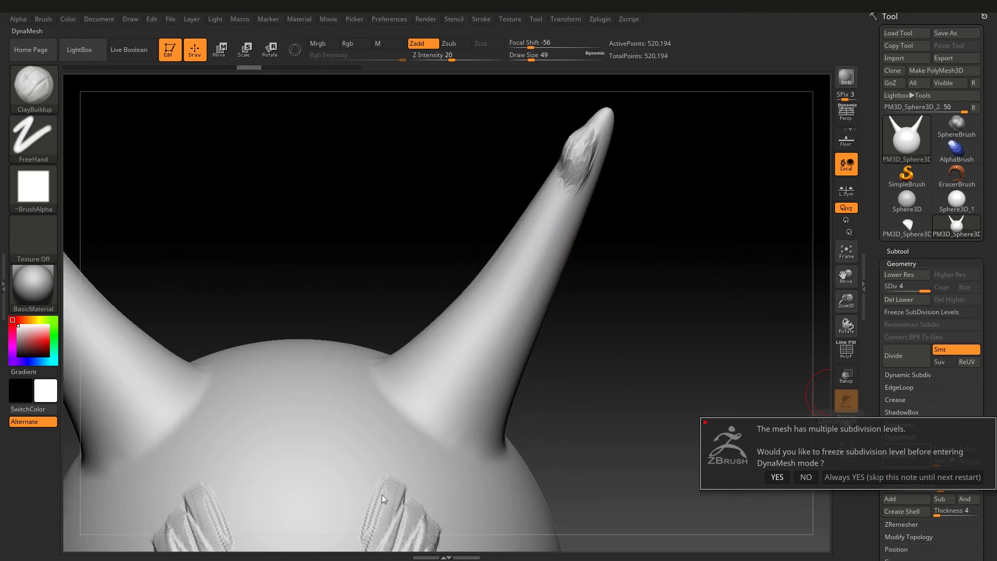
- DynaMesh the horned head at resolution 128 without freezing subdivision levels
left_click(806, 478)
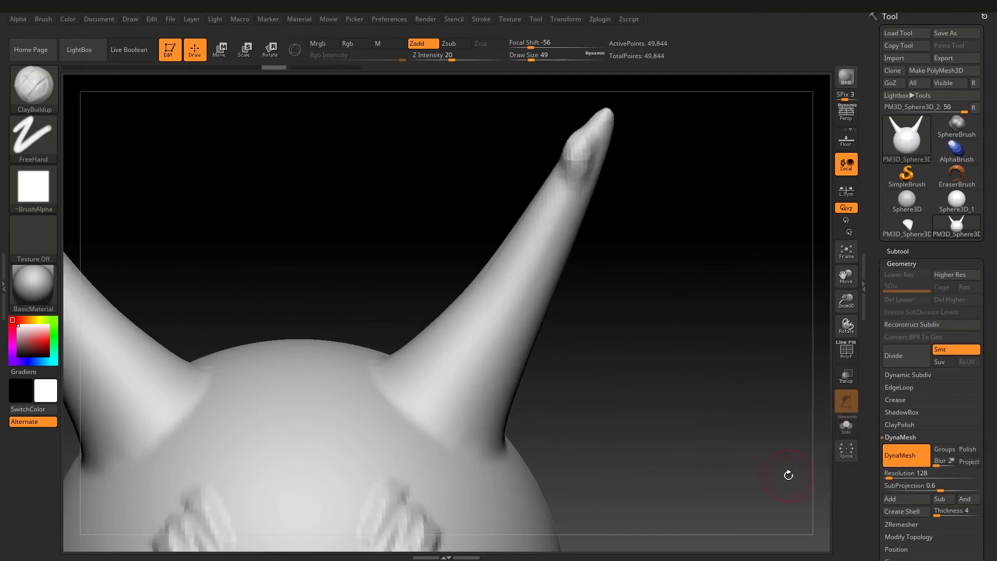
key("f")
mouse_move(474, 325)
right_mouse_down()
mouse_move(471, 358)
mouse_move(475, 322)
mouse_move(529, 361)
right_mouse_up()
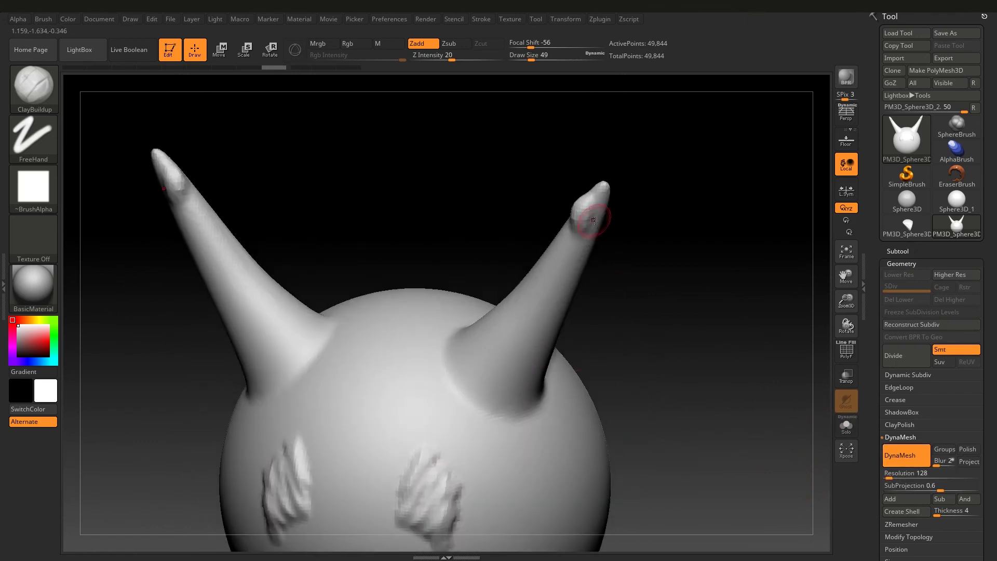
right_click_drag(575, 207, 573, 252)
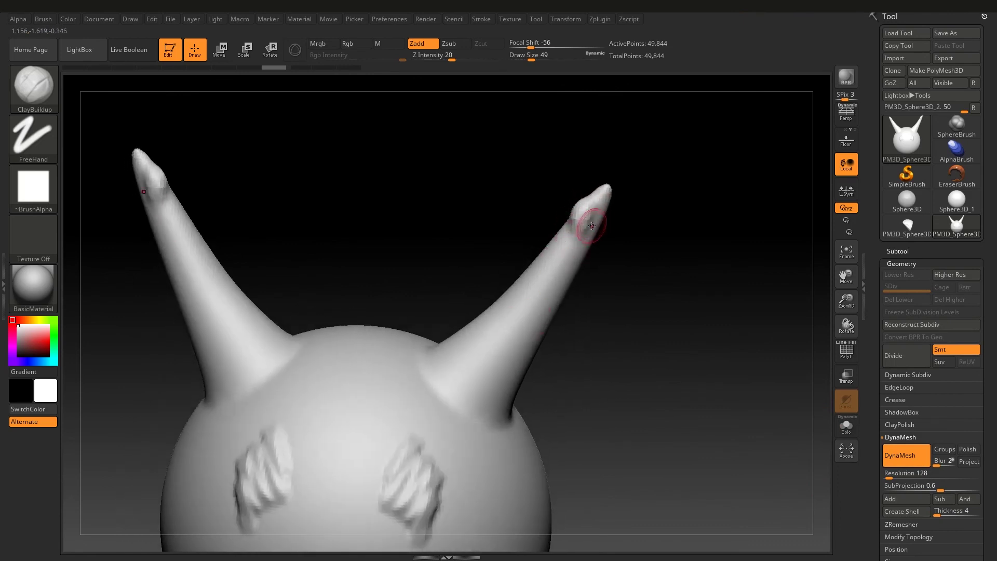
right_click_drag(494, 328, 472, 338)
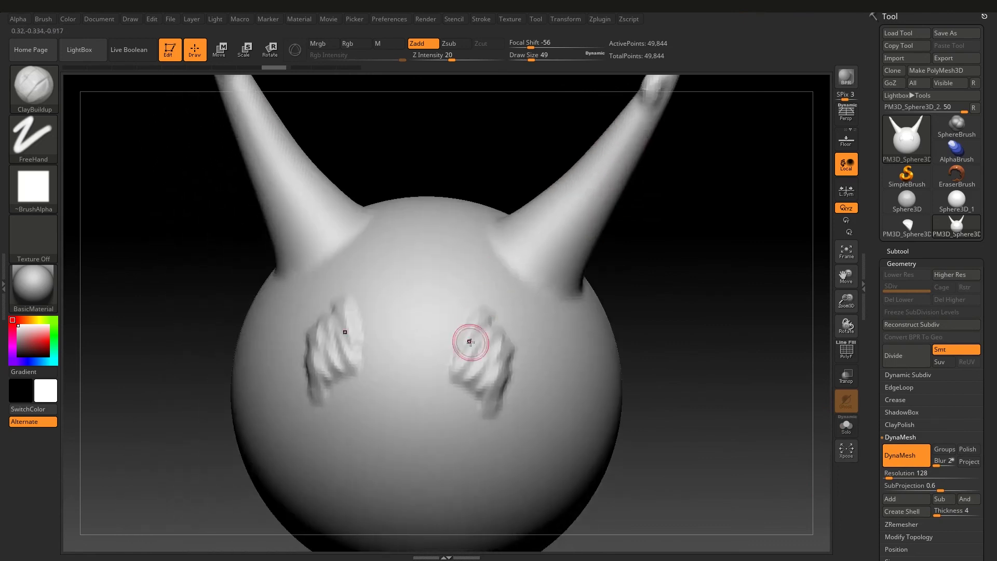
- Smooth the right ridged patch on the face, raise draw size to 68, and review
left_click_drag(504, 333, 485, 351, "shift")
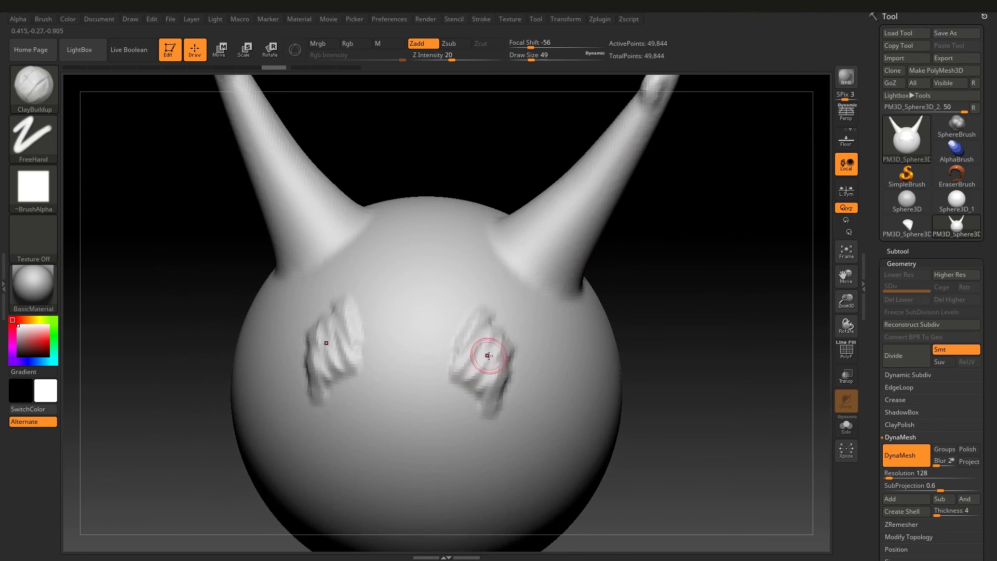
right_click_drag(486, 352, 486, 346)
key("s")
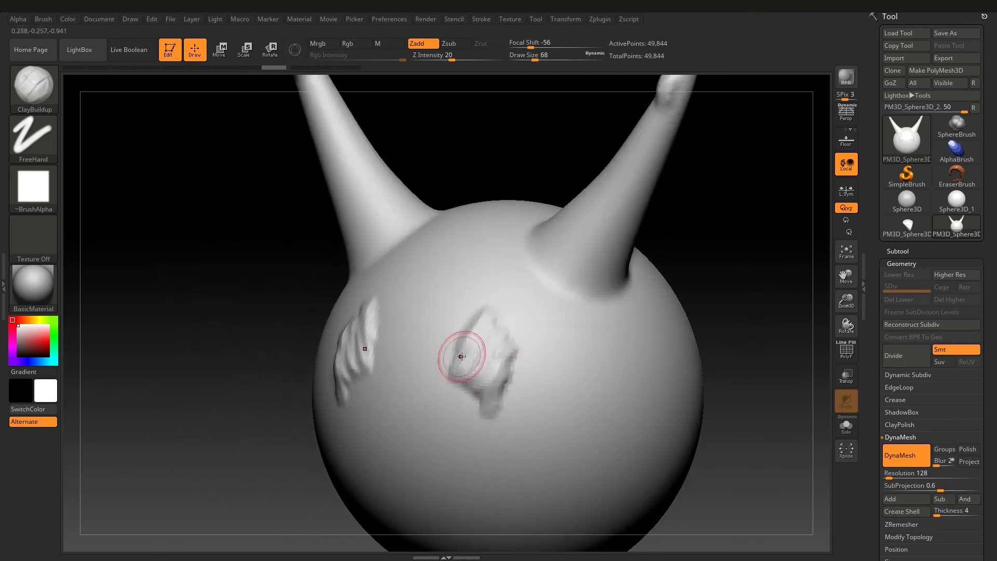
mouse_move(630, 345)
right_mouse_down()
mouse_move(725, 294)
mouse_move(646, 285)
right_mouse_up()
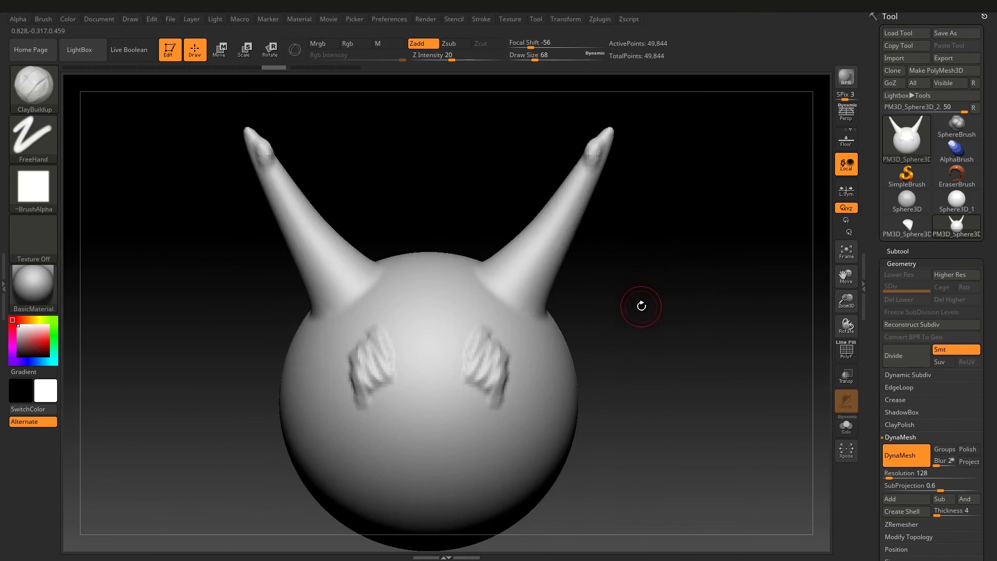